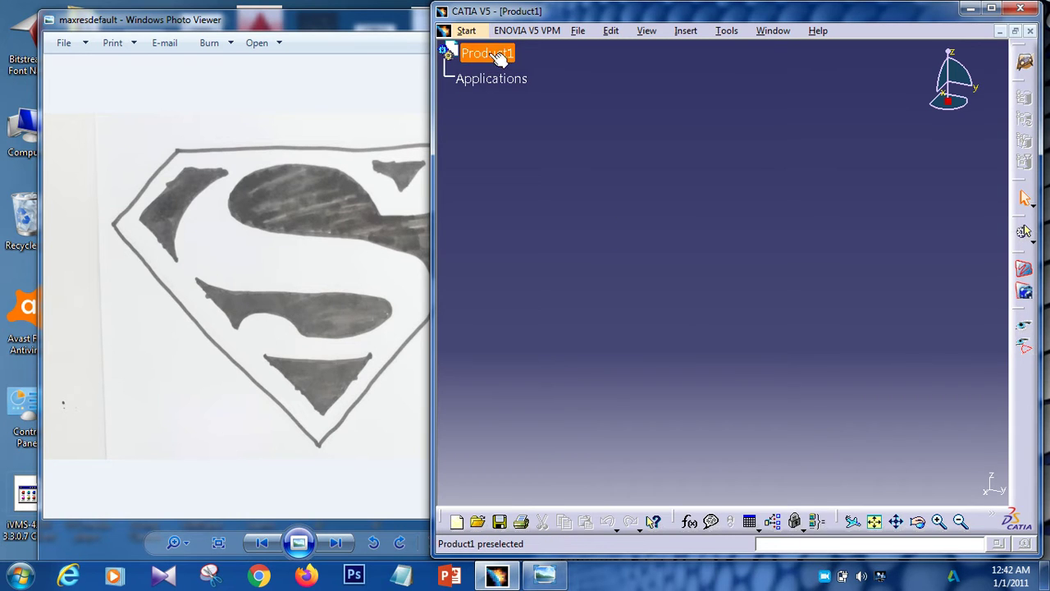
# Start a new product in the Sketch Tracer workbench and maximize the CATIA window.
pyautogui.click(468, 31)
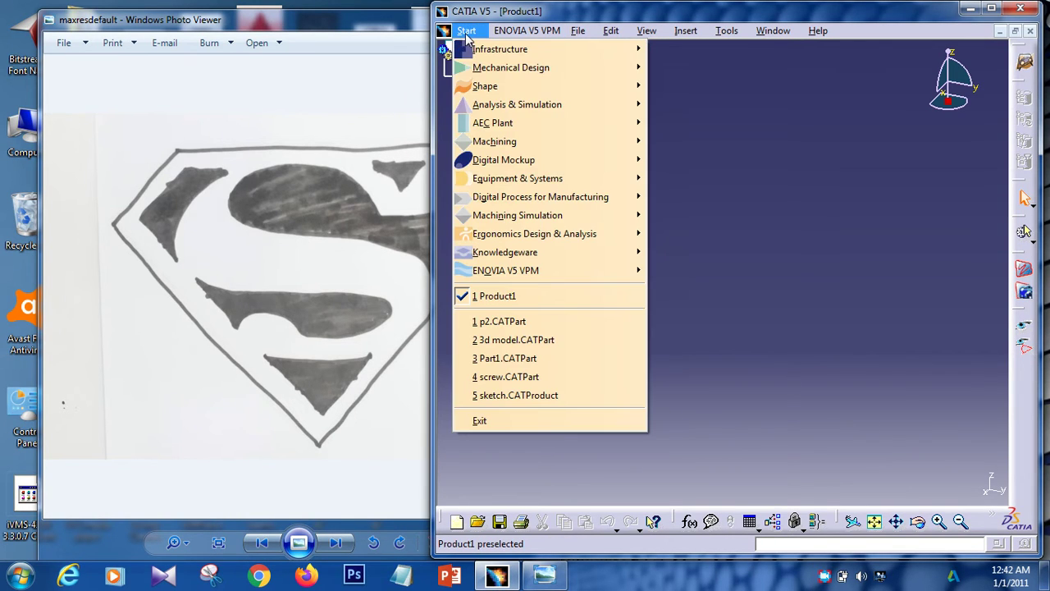
pyautogui.moveTo(467, 70)
pyautogui.moveTo(483, 86)
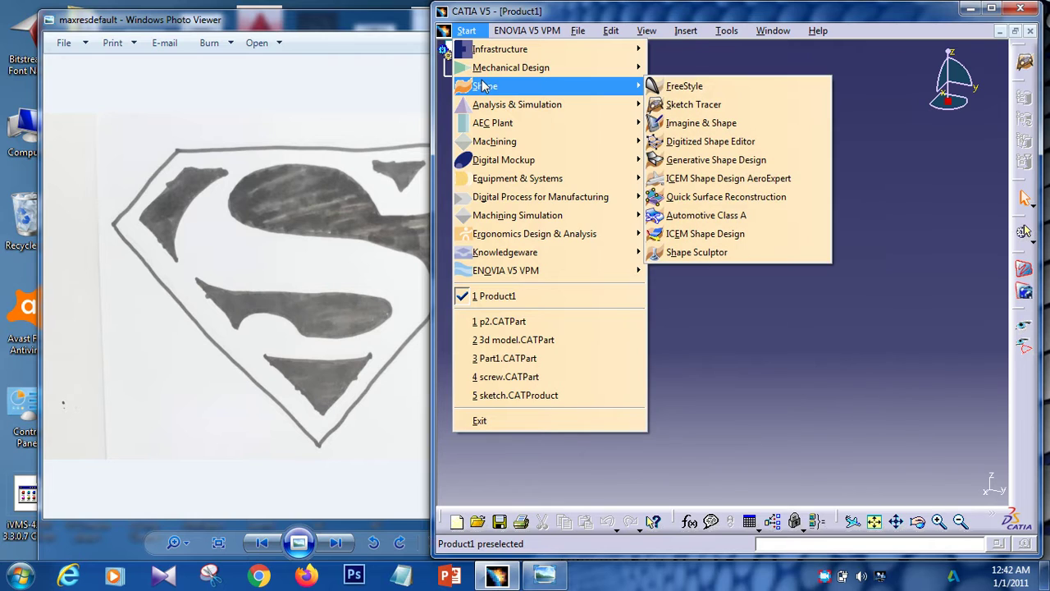
pyautogui.click(694, 103)
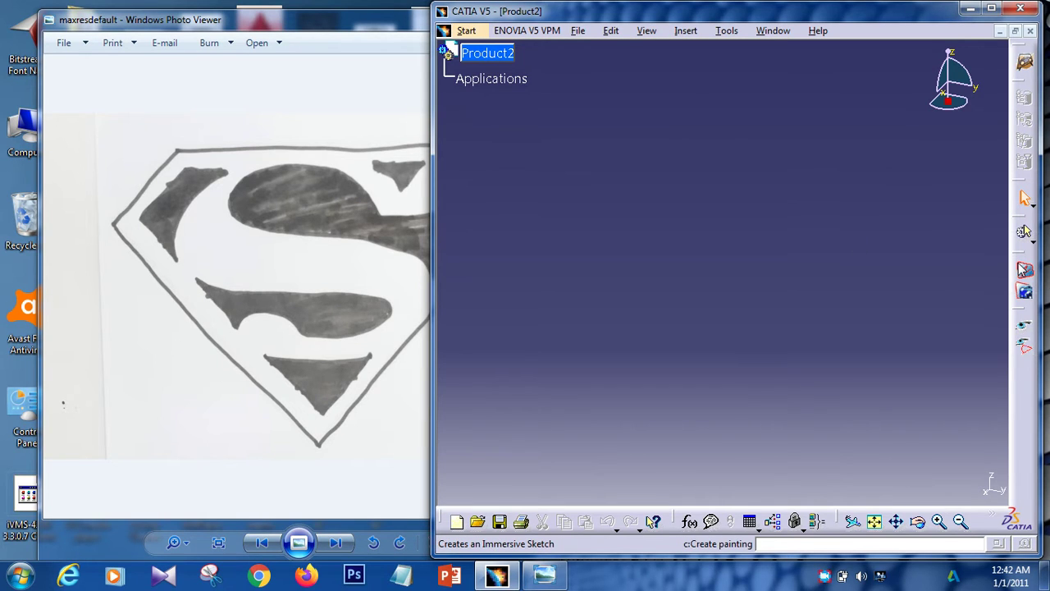
pyautogui.click(991, 8)
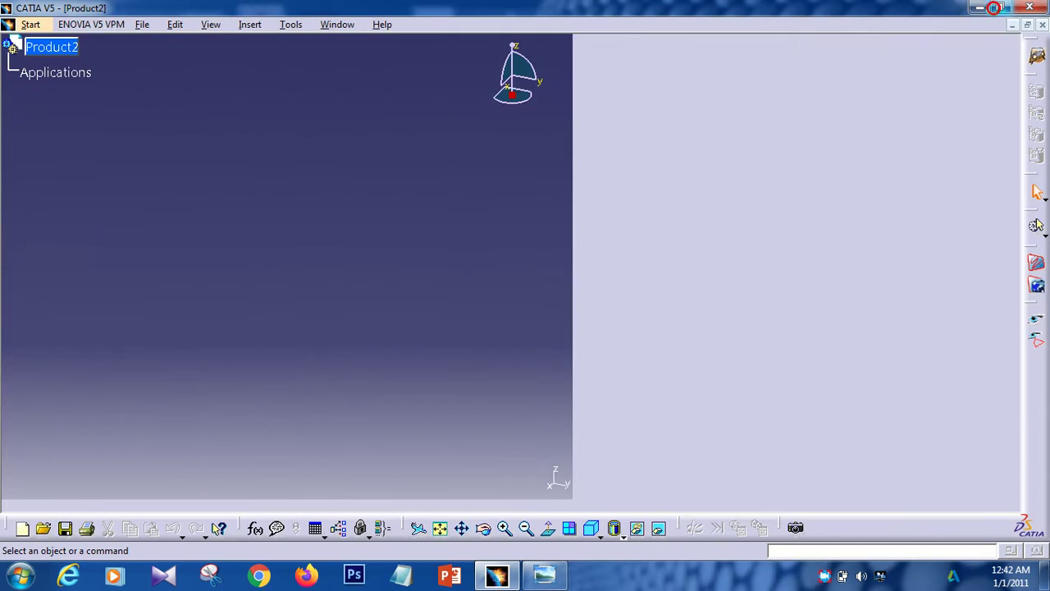
# Create an immersive sketch from the maxresdefault JPEG image on the Desktop and dismiss the view mode warning.
pyautogui.click(1037, 265)
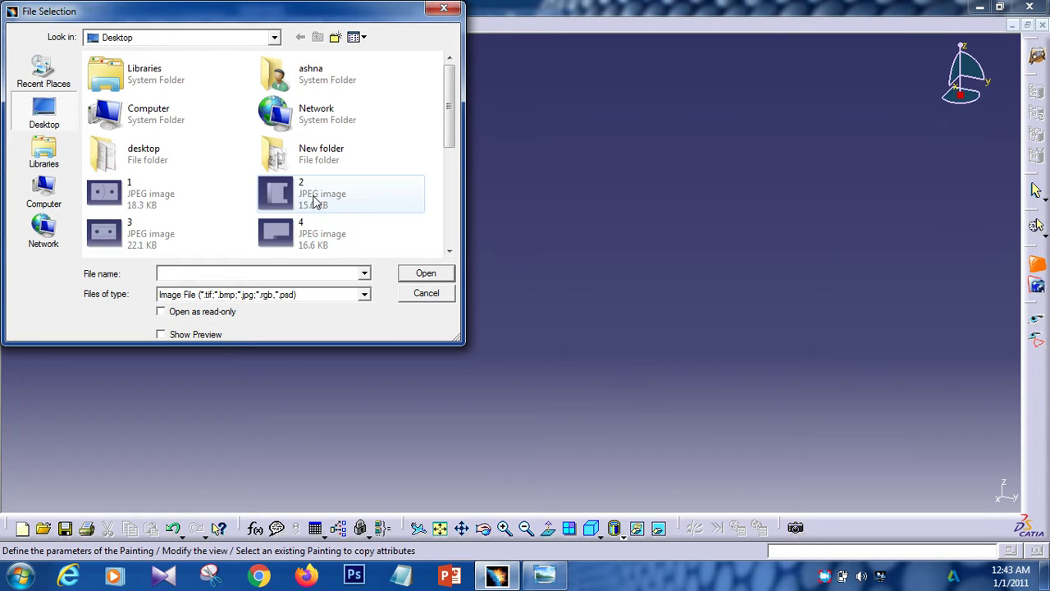
pyautogui.click(315, 202)
pyautogui.scroll(-2, 315, 203)
pyautogui.scroll(-2, 314, 203)
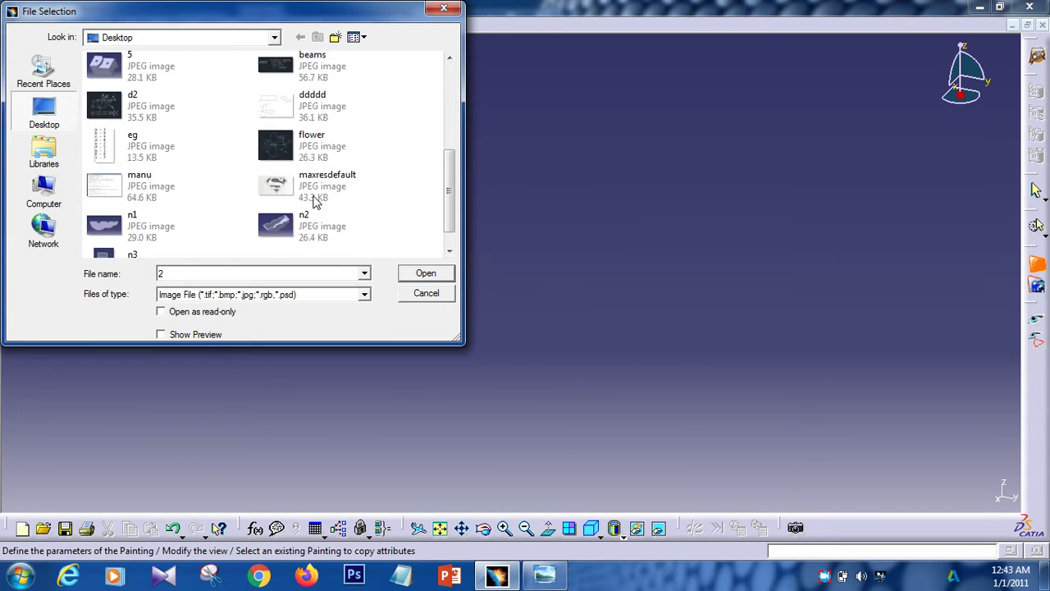
pyautogui.click(314, 202)
pyautogui.click(428, 274)
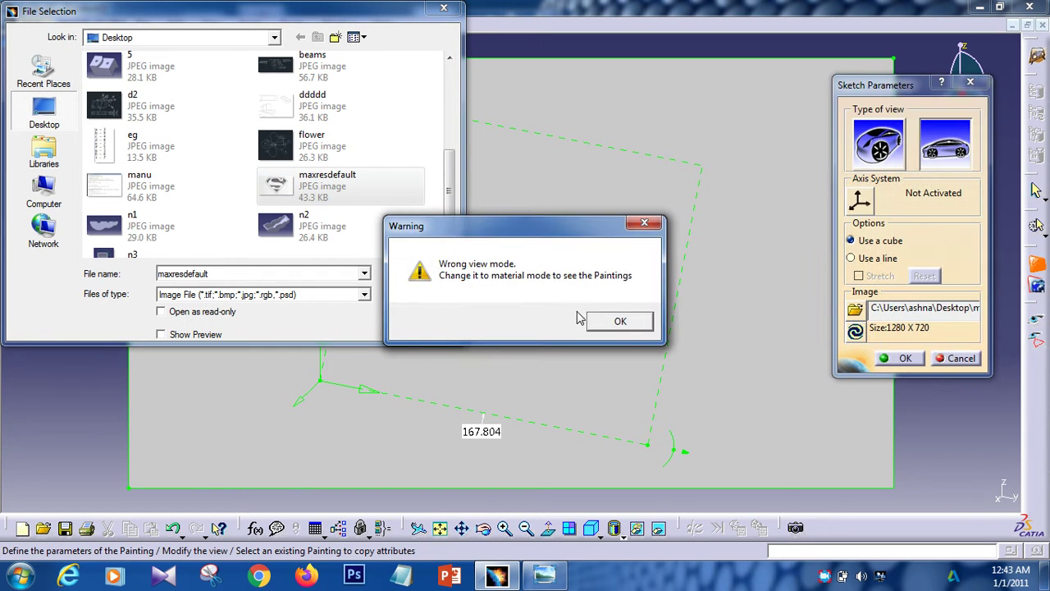
pyautogui.click(621, 321)
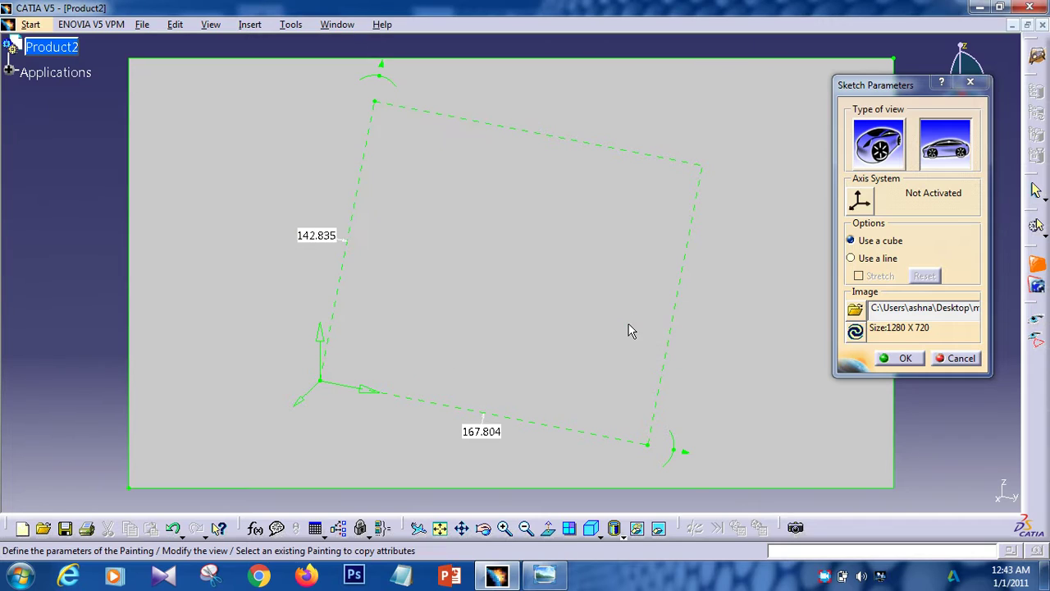
# Orient the view square to the YZ plane and switch the display to material mode.
pyautogui.moveTo(544, 574)
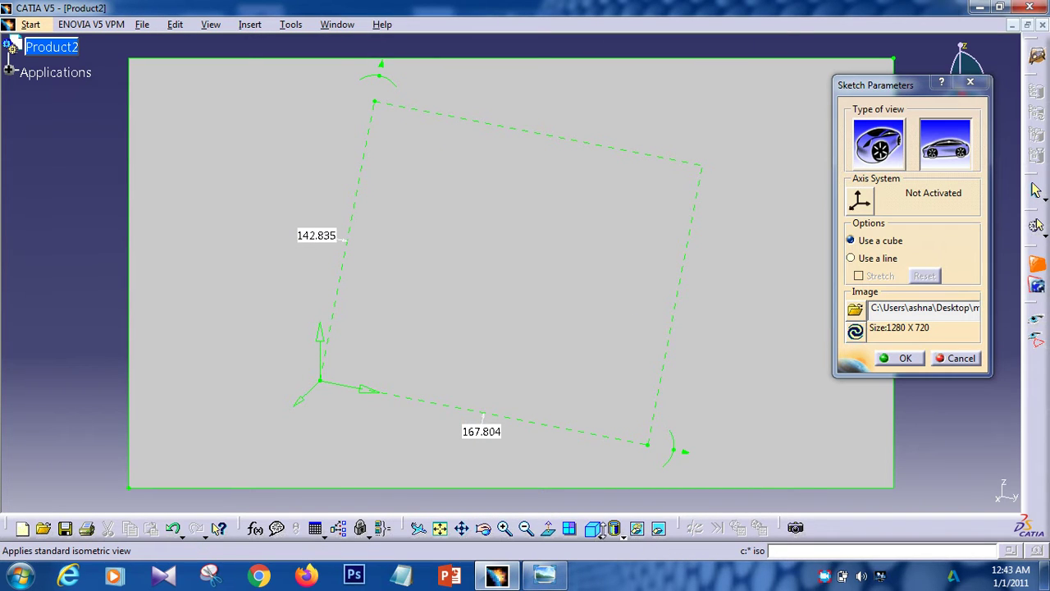
pyautogui.click(617, 534)
pyautogui.click(620, 428)
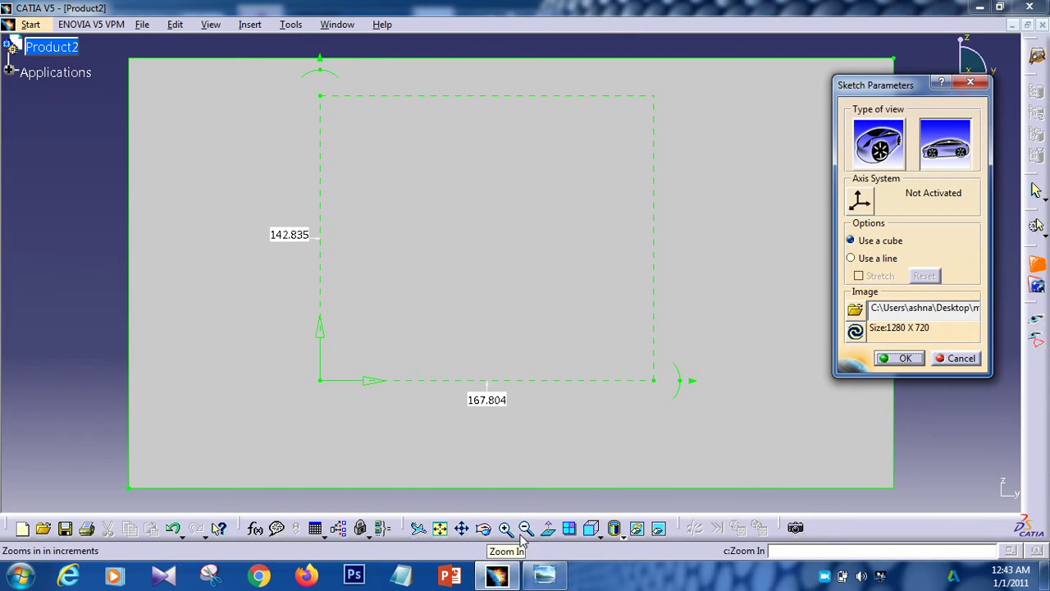
pyautogui.click(620, 535)
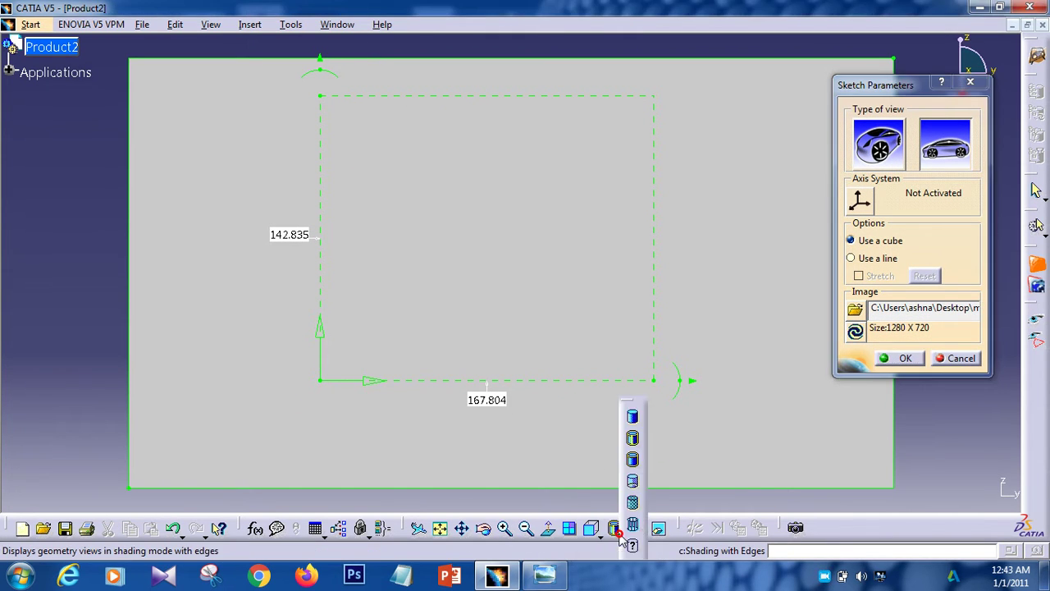
pyautogui.click(636, 462)
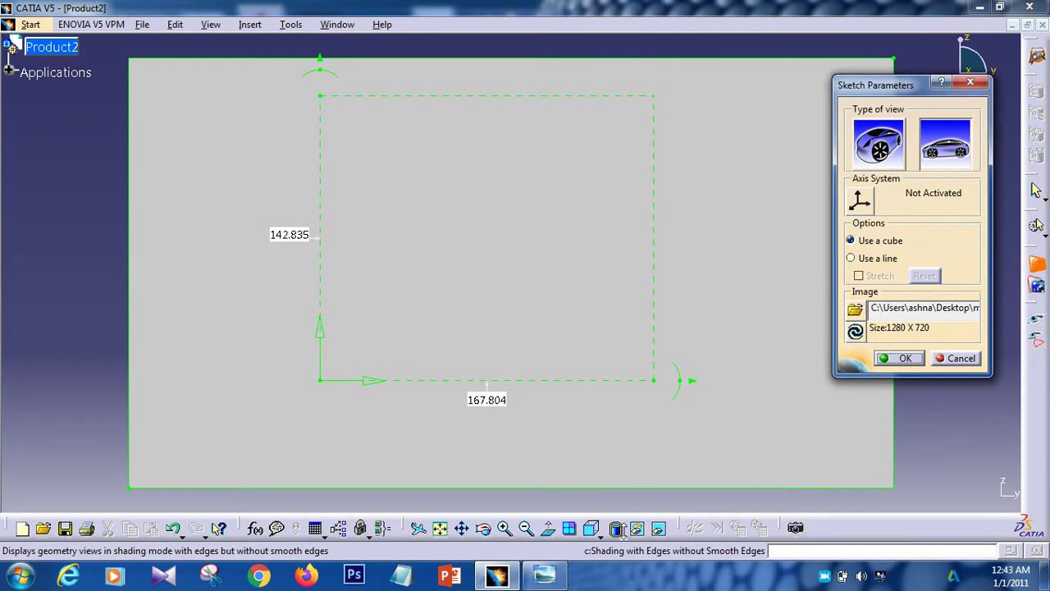
pyautogui.click(621, 533)
pyautogui.click(634, 441)
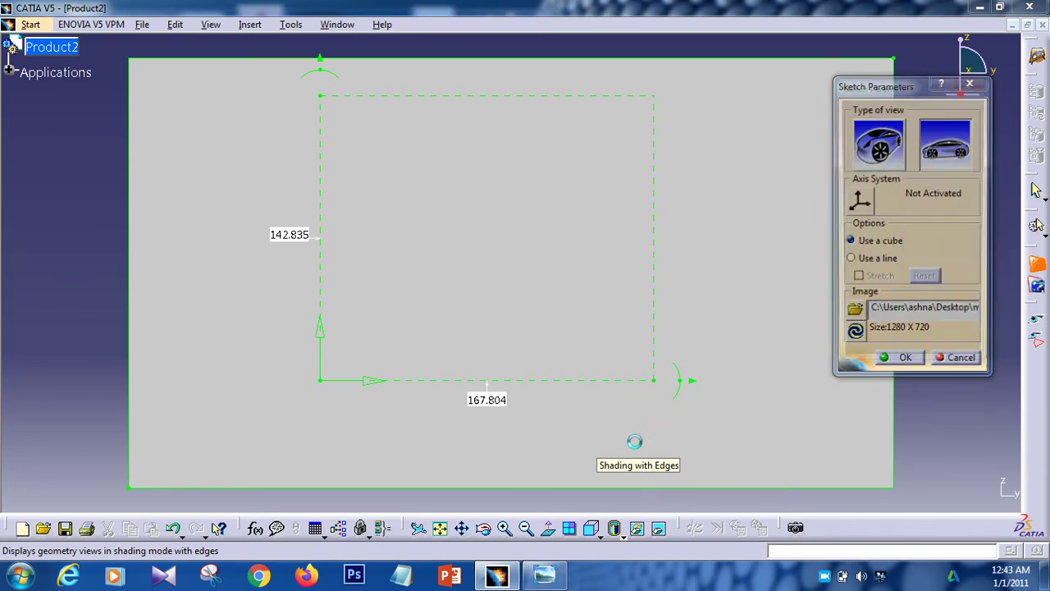
pyautogui.click(622, 533)
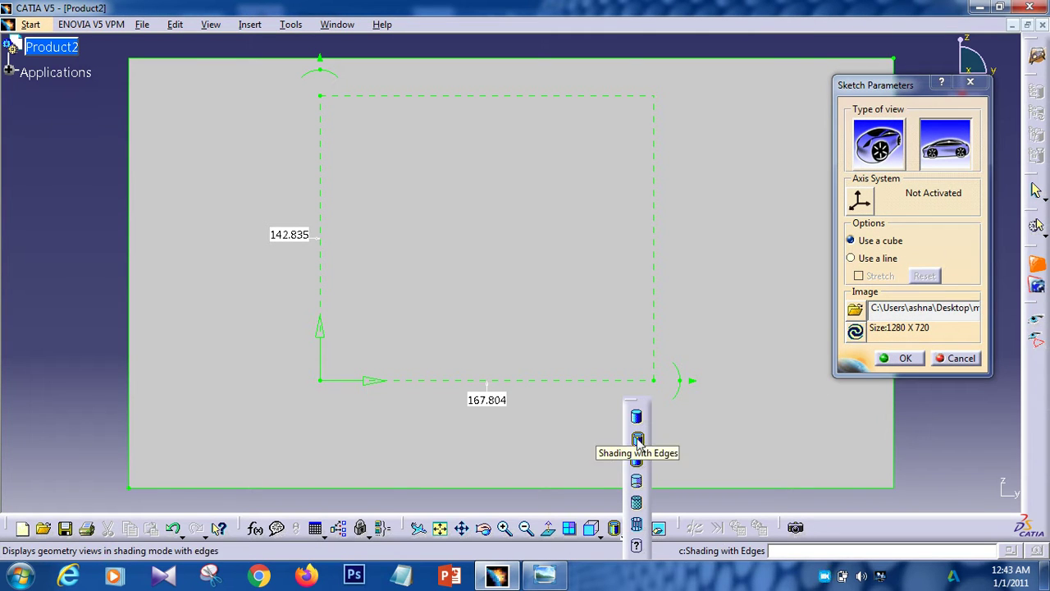
pyautogui.click(644, 500)
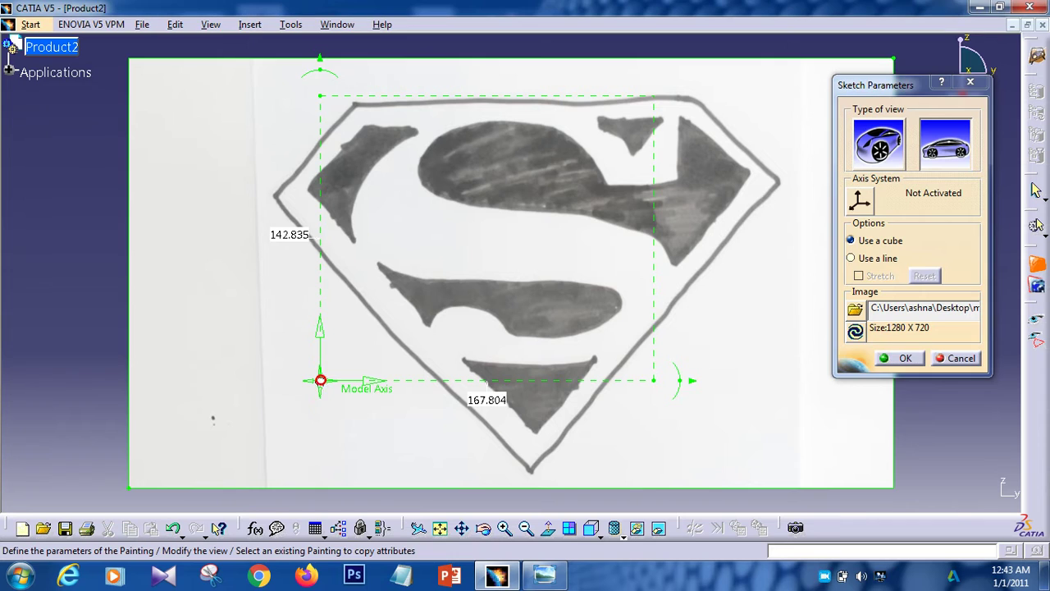
# Place the painting's axis origin at the logo's lower-left corner, size the frame to about 211.6 by 164.4, and accept the sketch parameters.
pyautogui.moveTo(323, 385); pyautogui.dragTo(269, 439)
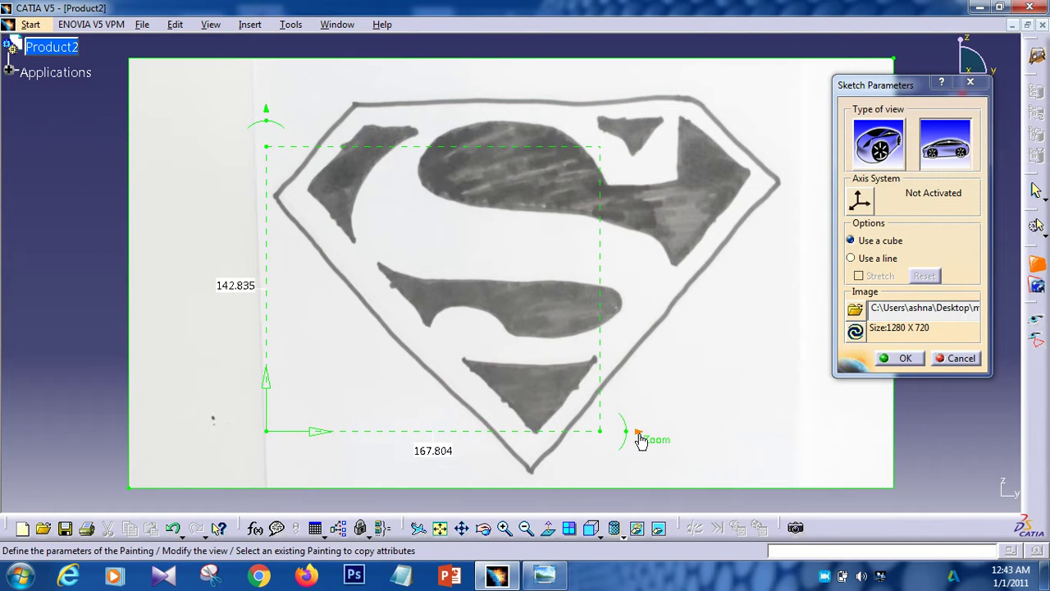
pyautogui.moveTo(639, 434); pyautogui.dragTo(717, 435)
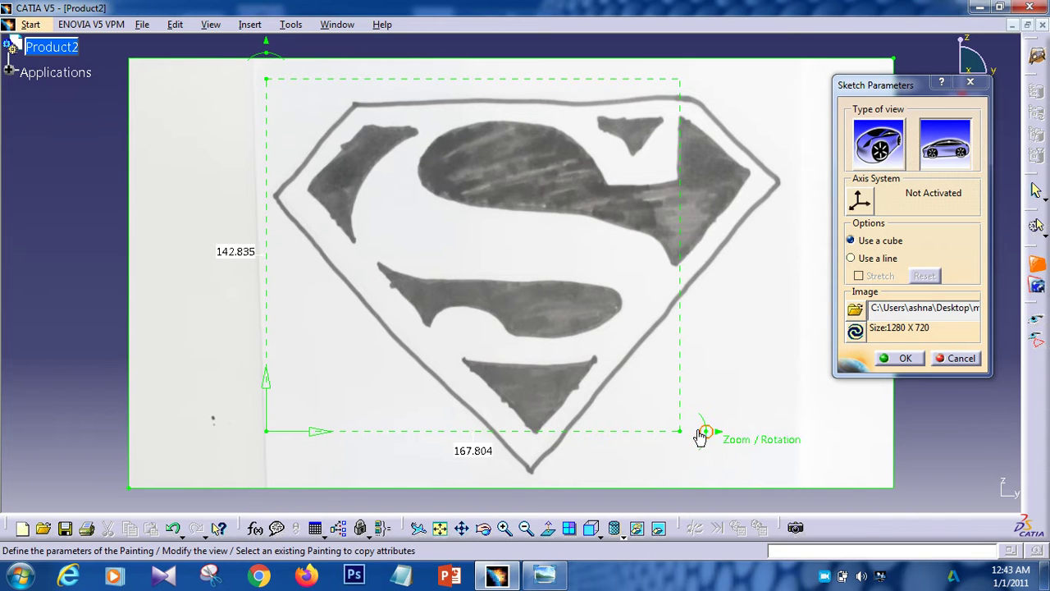
pyautogui.moveTo(678, 435); pyautogui.dragTo(774, 440)
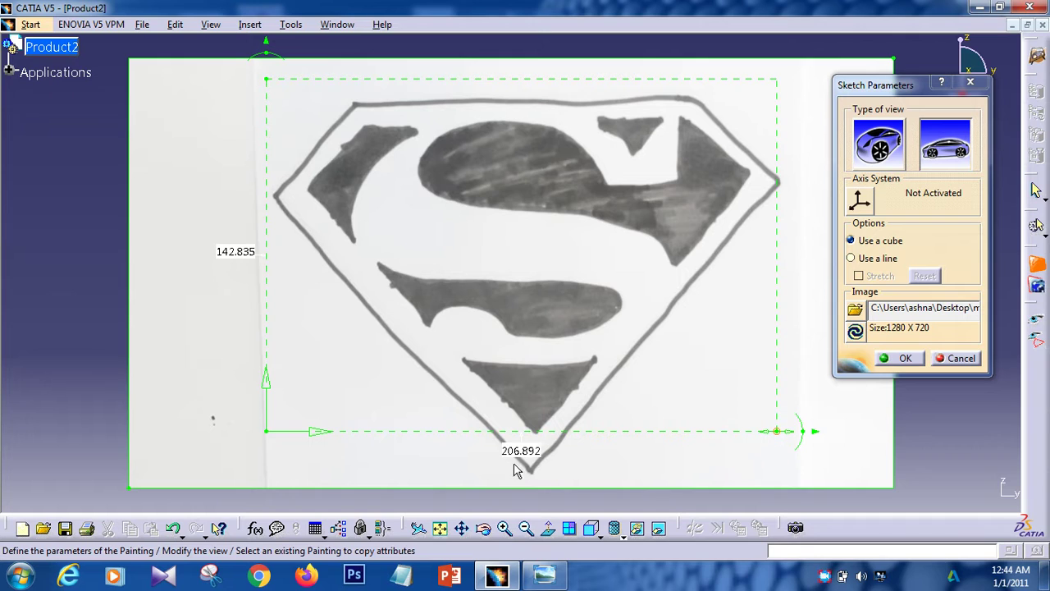
pyautogui.moveTo(269, 451); pyautogui.dragTo(270, 500)
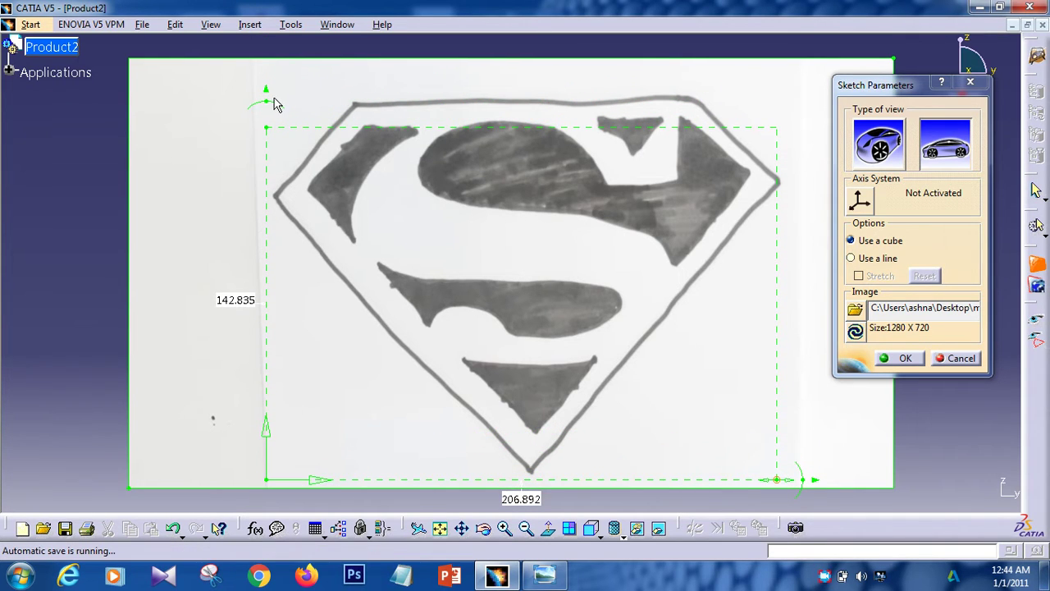
pyautogui.moveTo(263, 112); pyautogui.dragTo(274, 56)
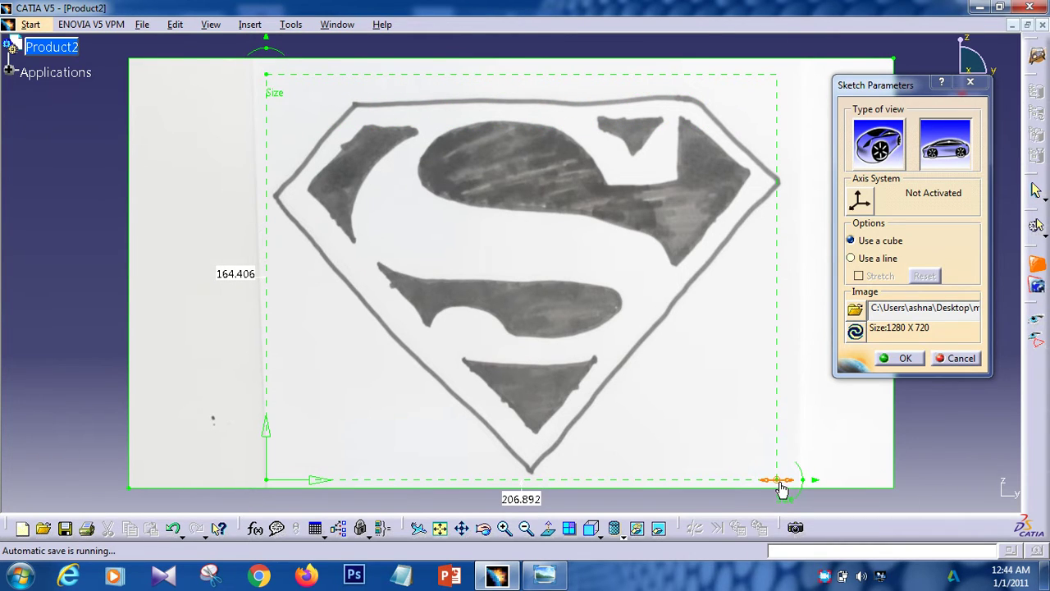
pyautogui.moveTo(788, 483); pyautogui.dragTo(799, 483)
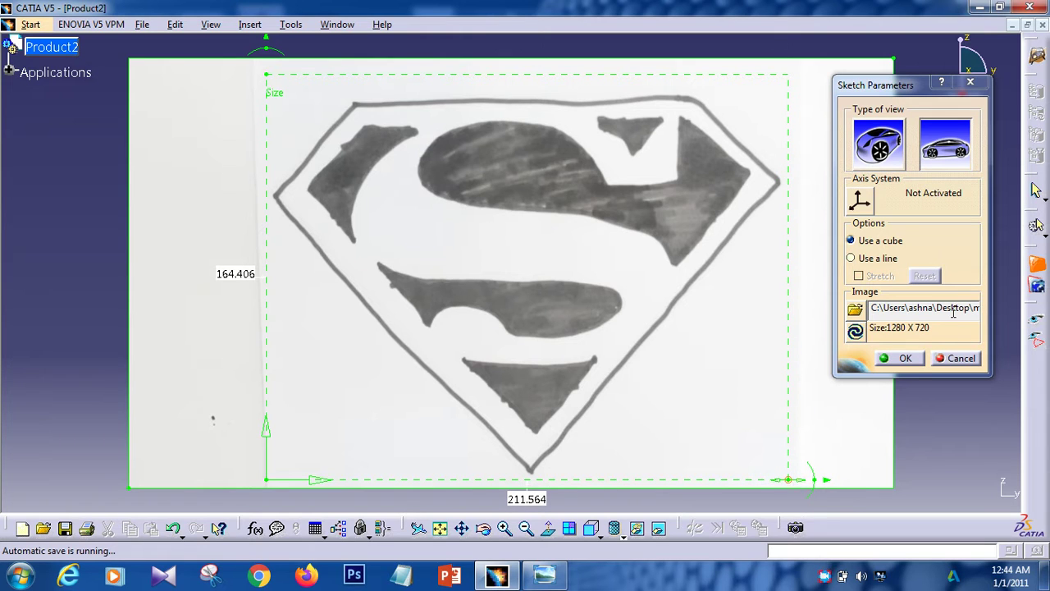
pyautogui.click(906, 359)
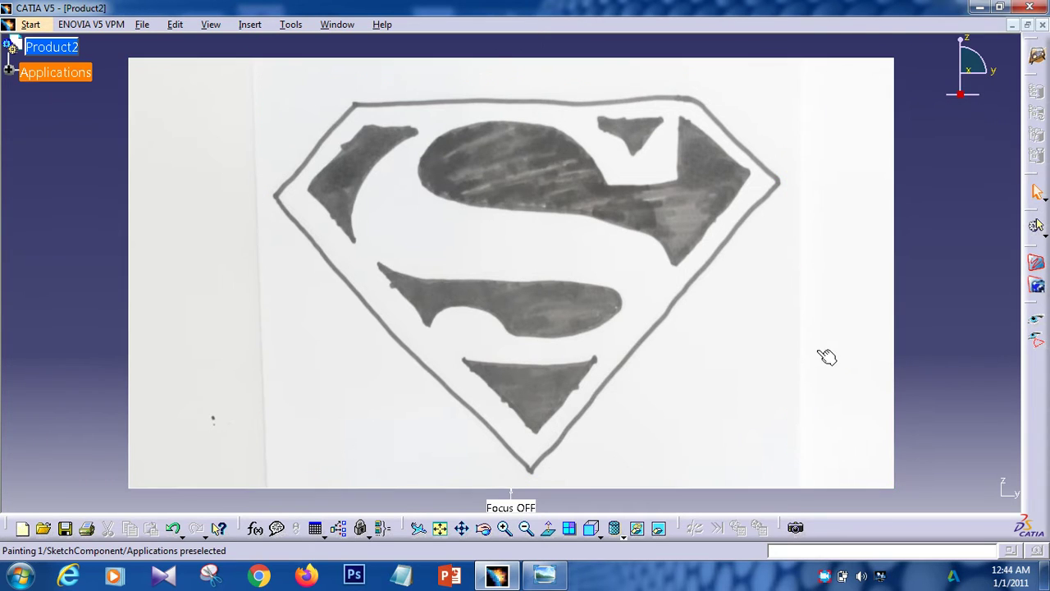
# Set the transparency of the logo painting to 79 in its graphic properties.
pyautogui.rightClick(726, 309)
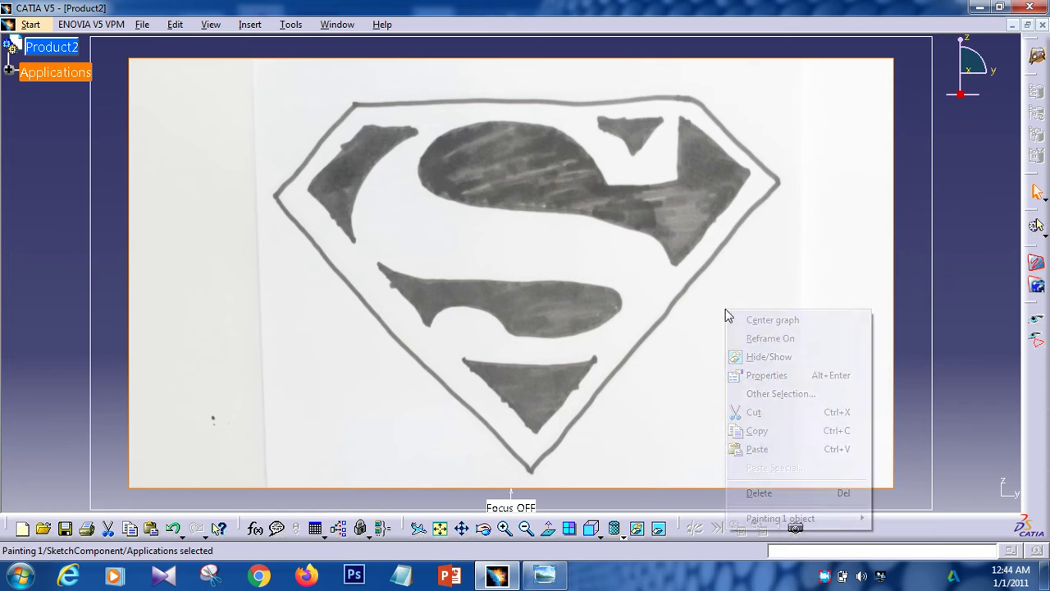
pyautogui.click(774, 375)
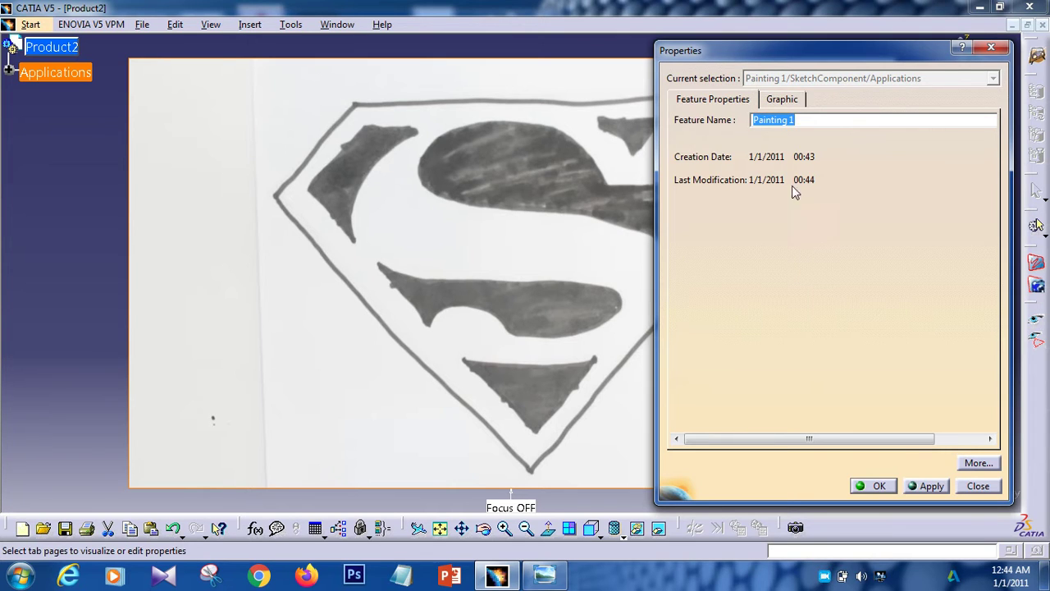
pyautogui.click(782, 99)
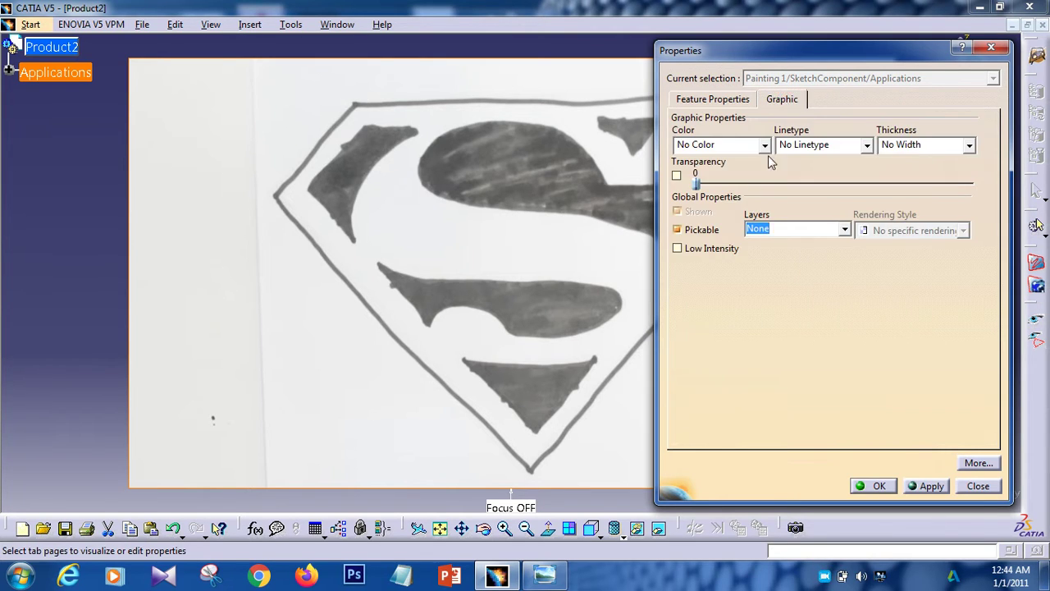
pyautogui.moveTo(696, 184); pyautogui.dragTo(781, 184)
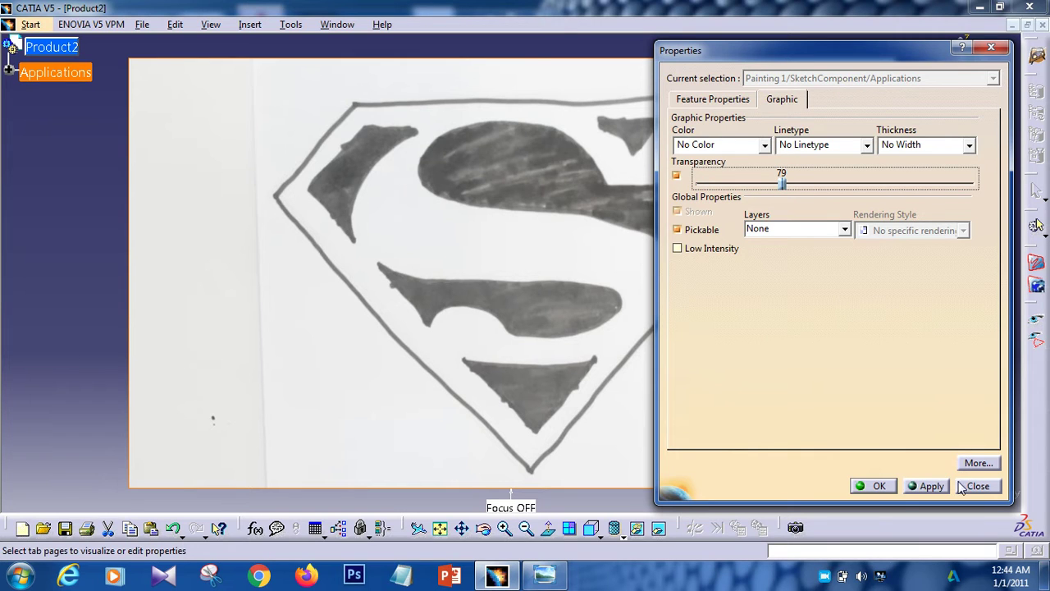
pyautogui.click(911, 489)
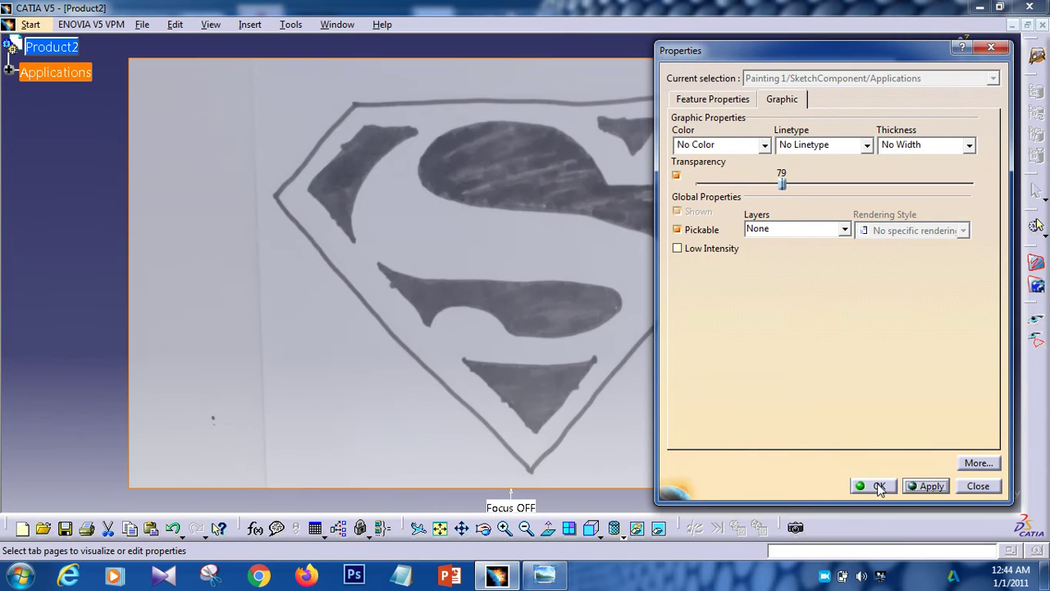
pyautogui.click(879, 487)
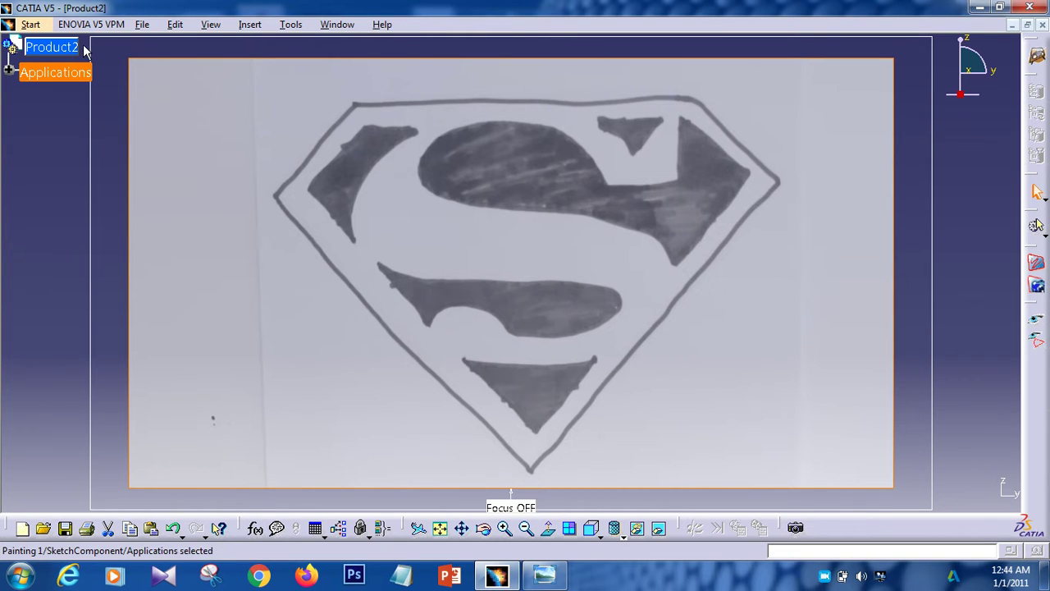
# Select the root product and switch to the Part Design workbench, adding a new part under it.
pyautogui.click(50, 48)
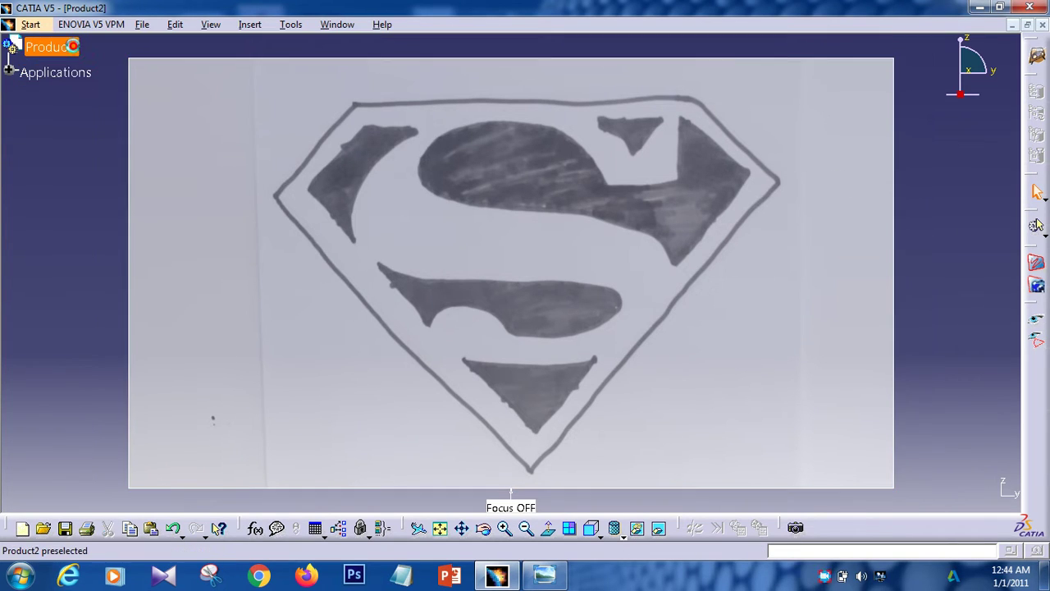
pyautogui.click(36, 26)
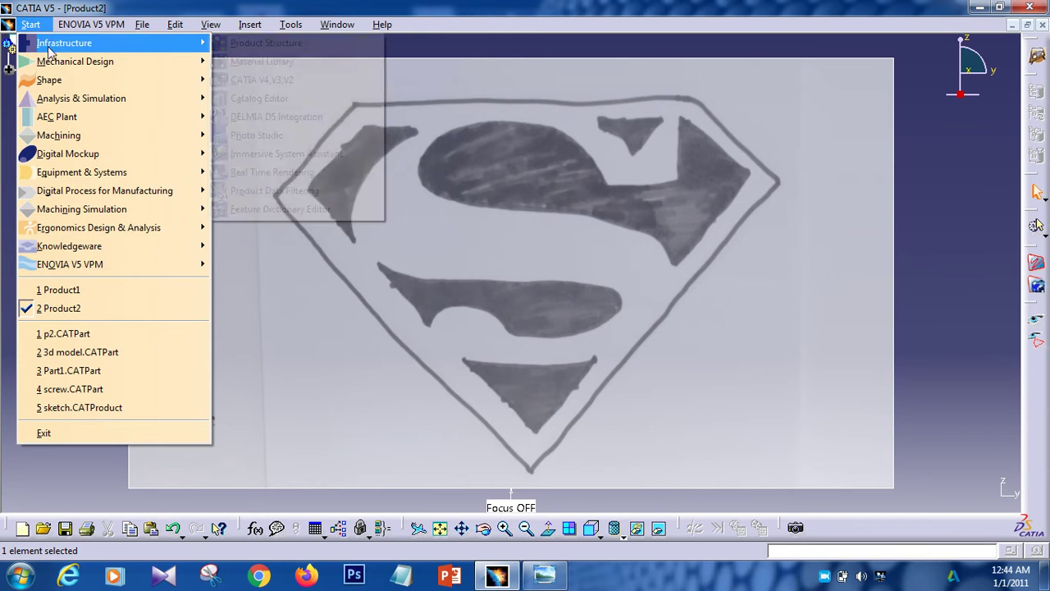
pyautogui.moveTo(76, 62)
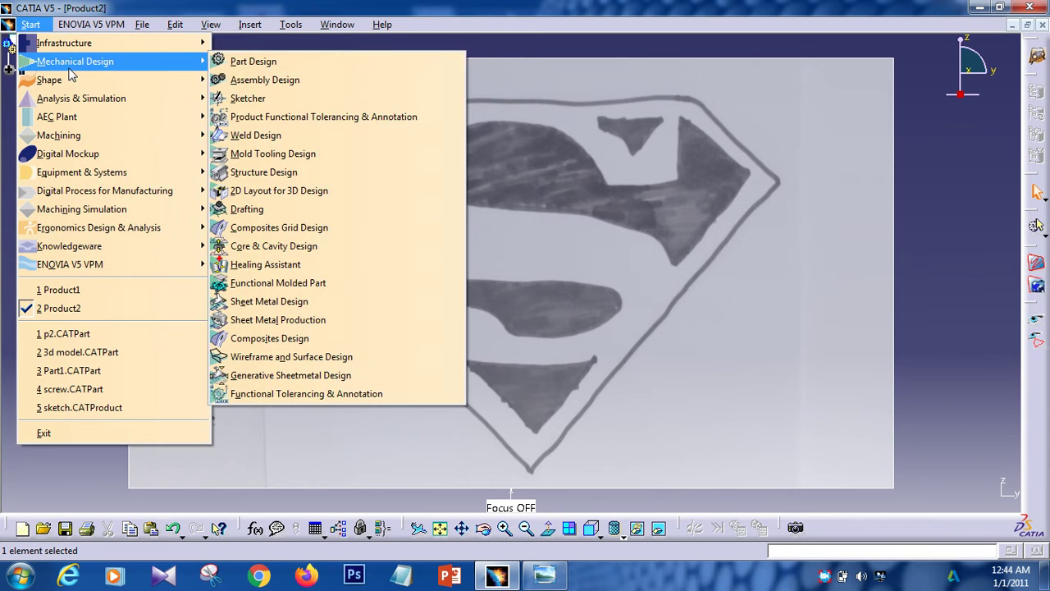
pyautogui.click(271, 66)
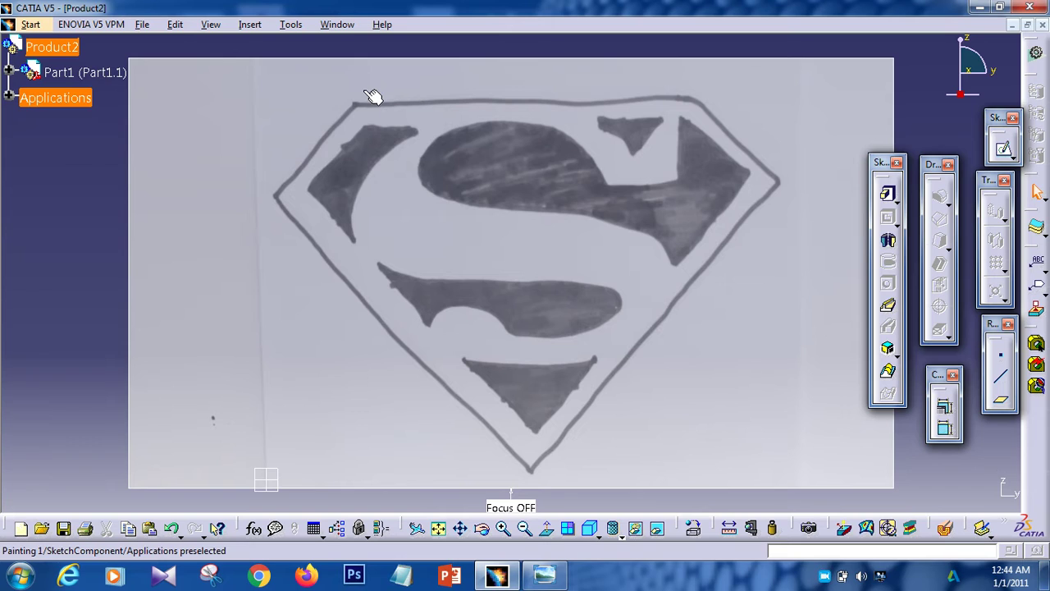
pyautogui.click(671, 96)
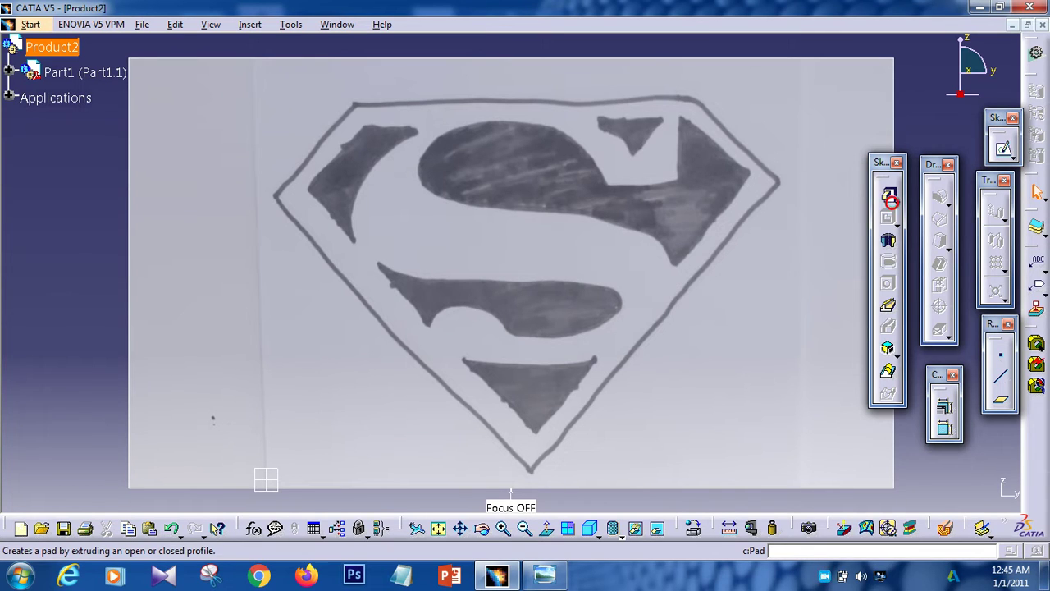
pyautogui.click(890, 196)
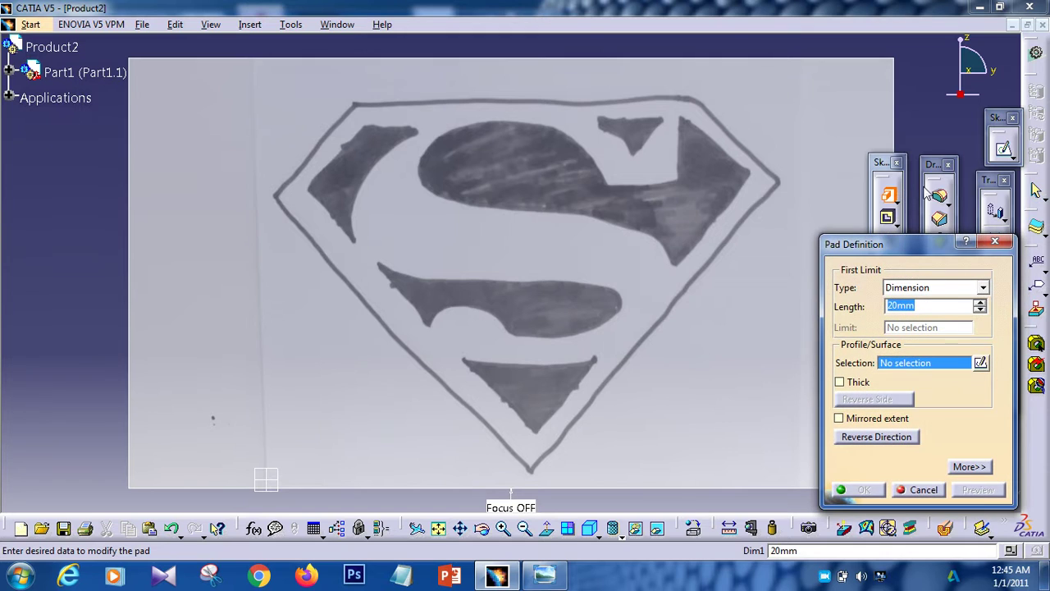
pyautogui.click(994, 242)
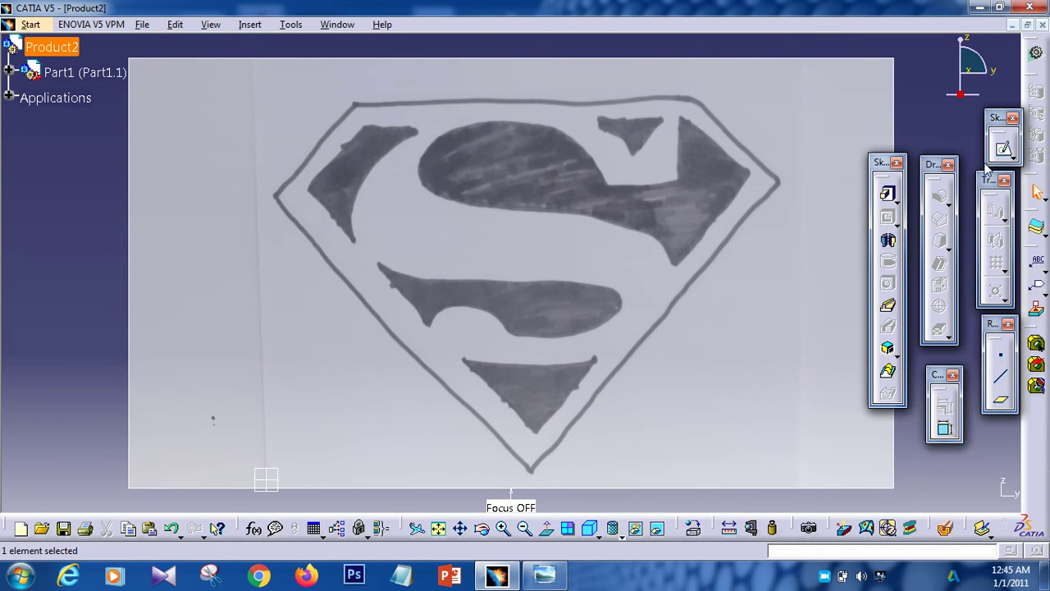
# Start a sketch on the YZ plane and trace the logo's outer shield border as a closed five-sided profile.
pyautogui.click(1003, 148)
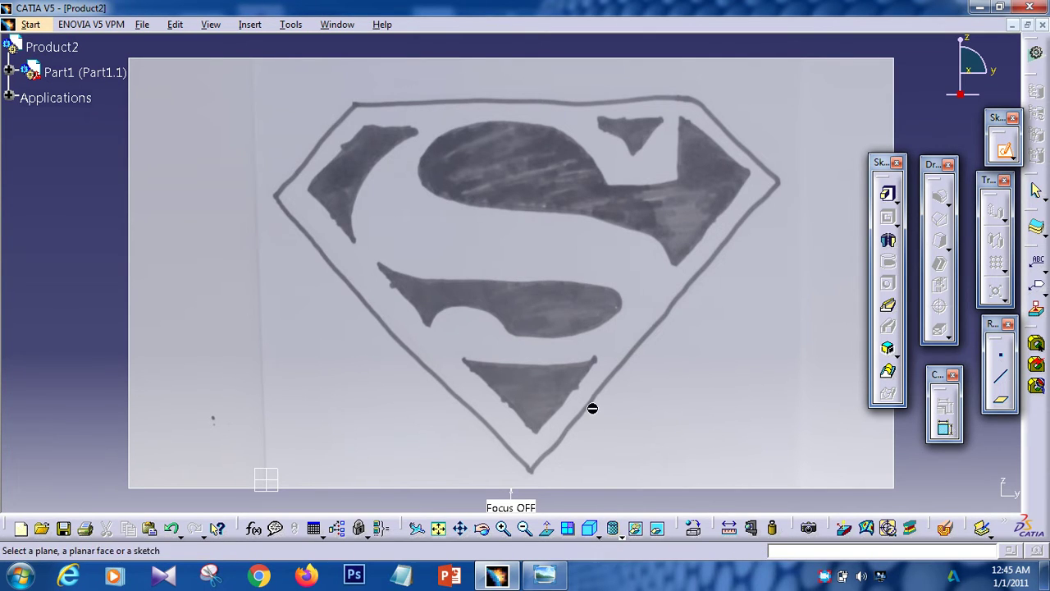
pyautogui.click(268, 480)
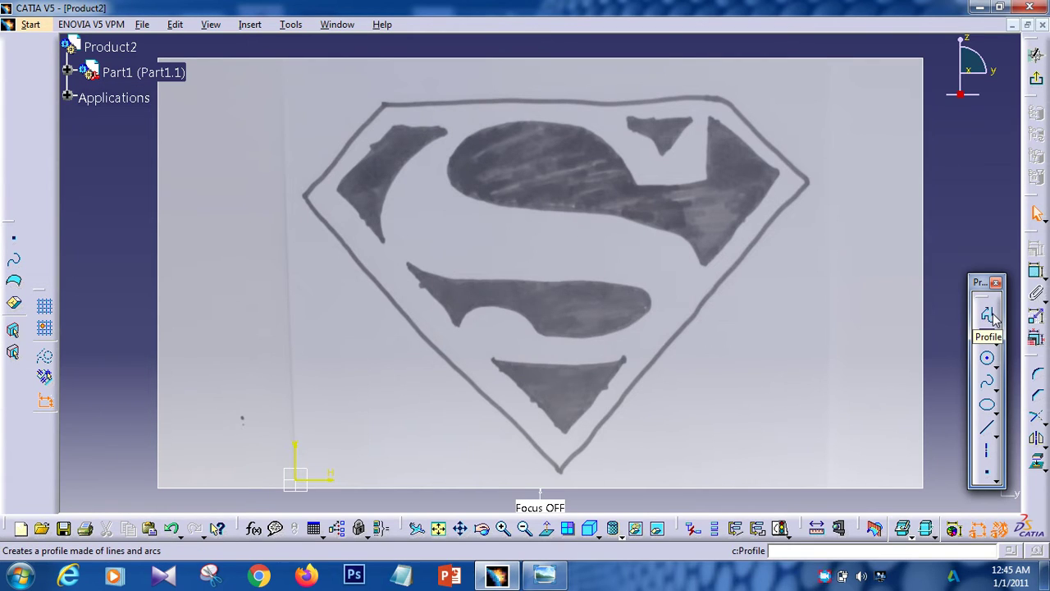
pyautogui.click(991, 316)
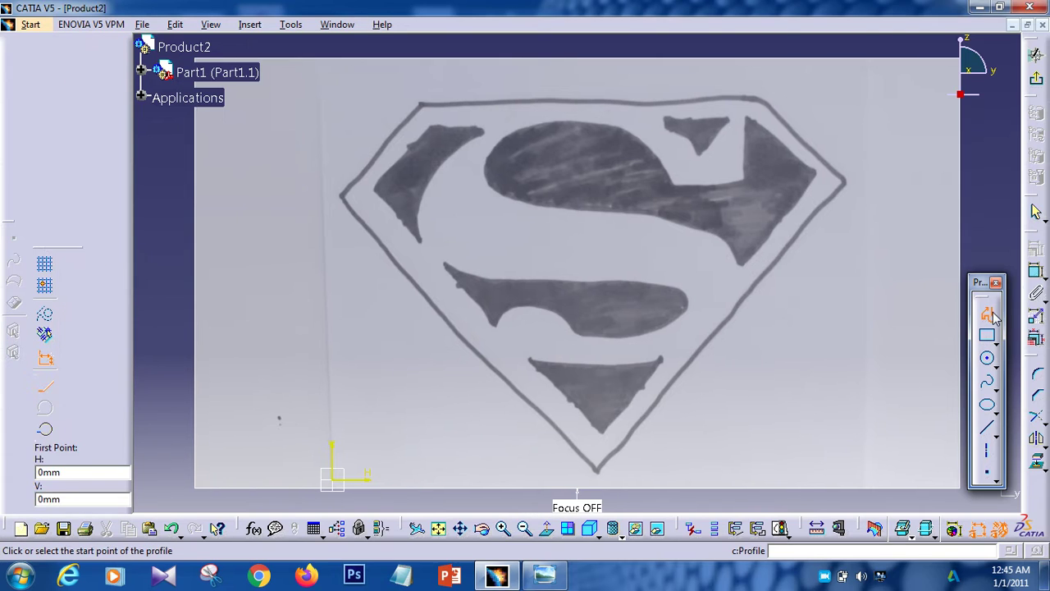
pyautogui.click(420, 103)
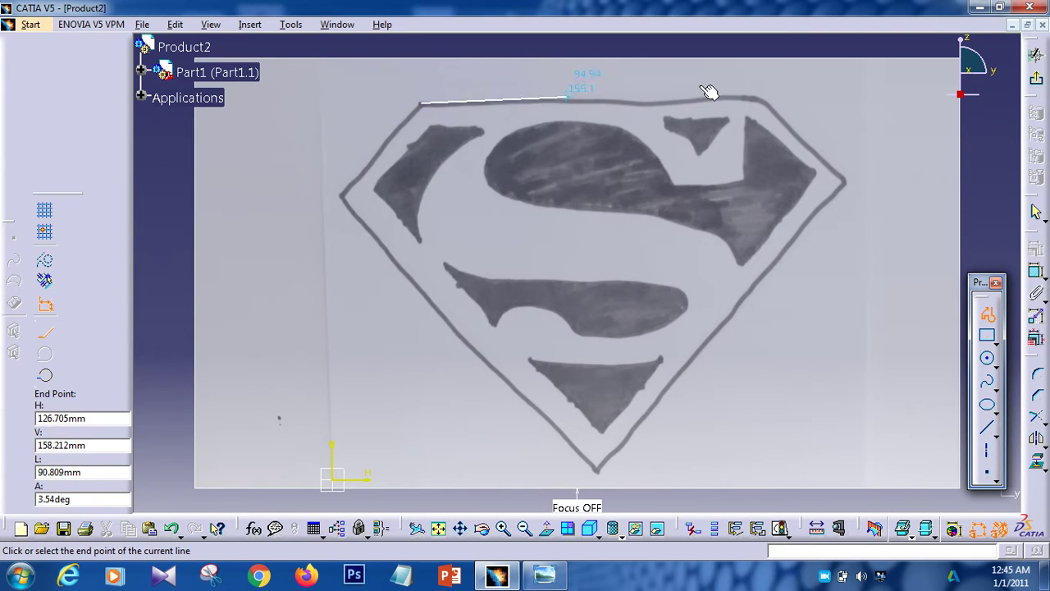
pyautogui.click(759, 98)
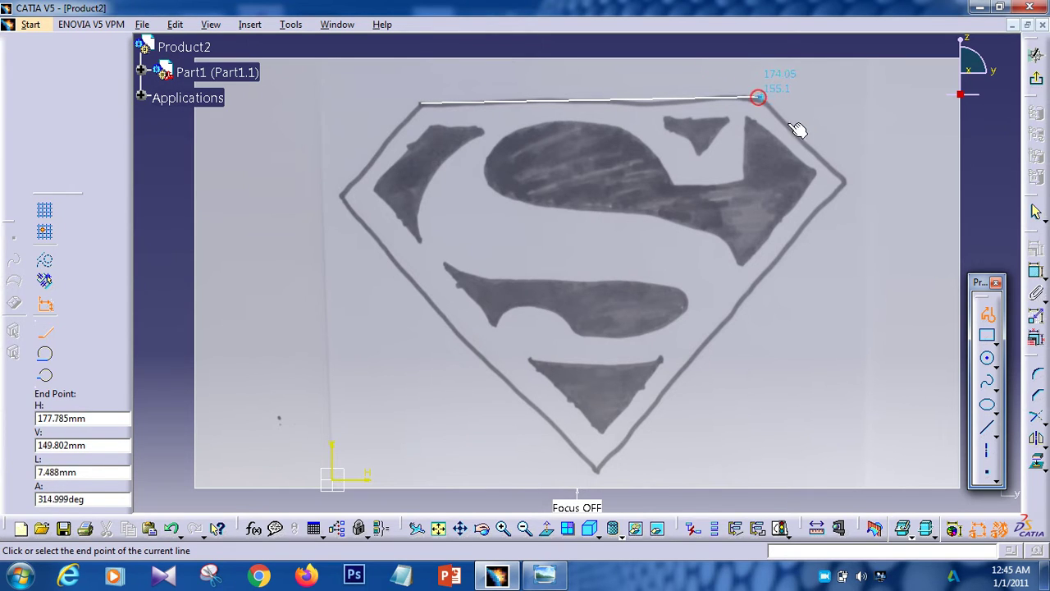
pyautogui.click(845, 181)
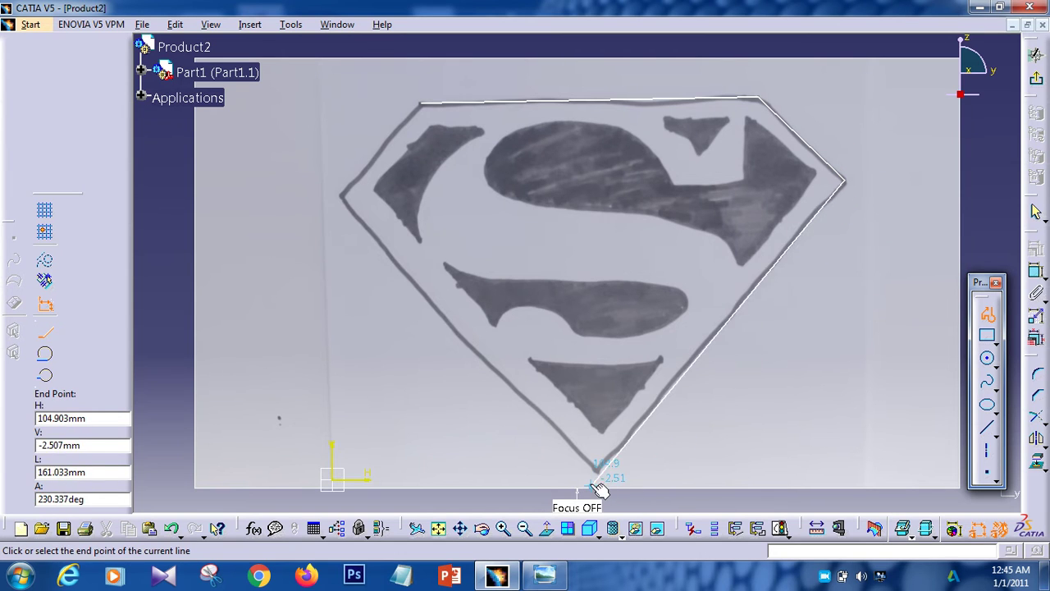
pyautogui.click(598, 469)
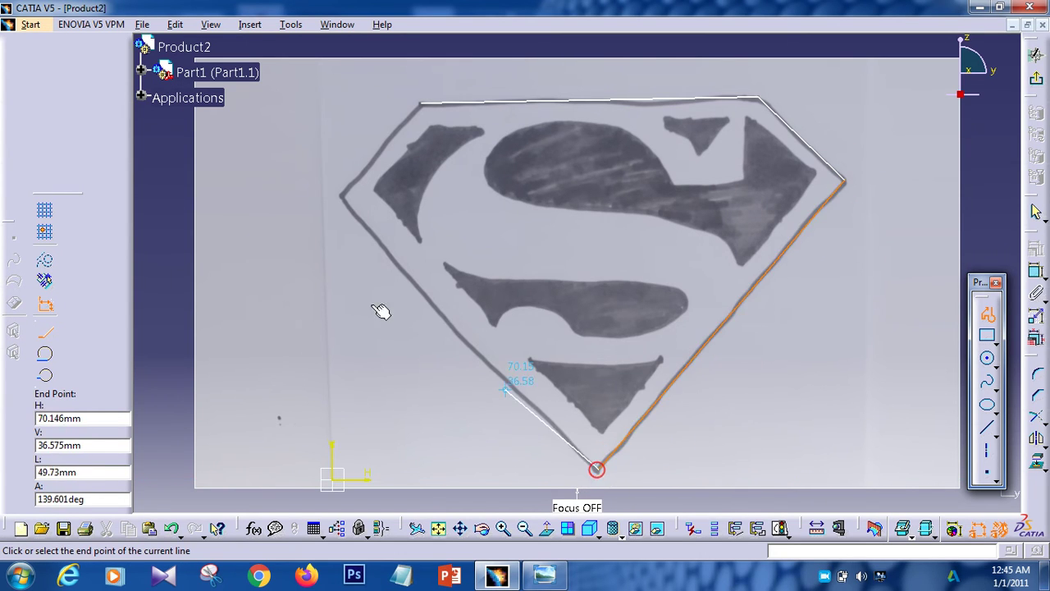
pyautogui.click(338, 197)
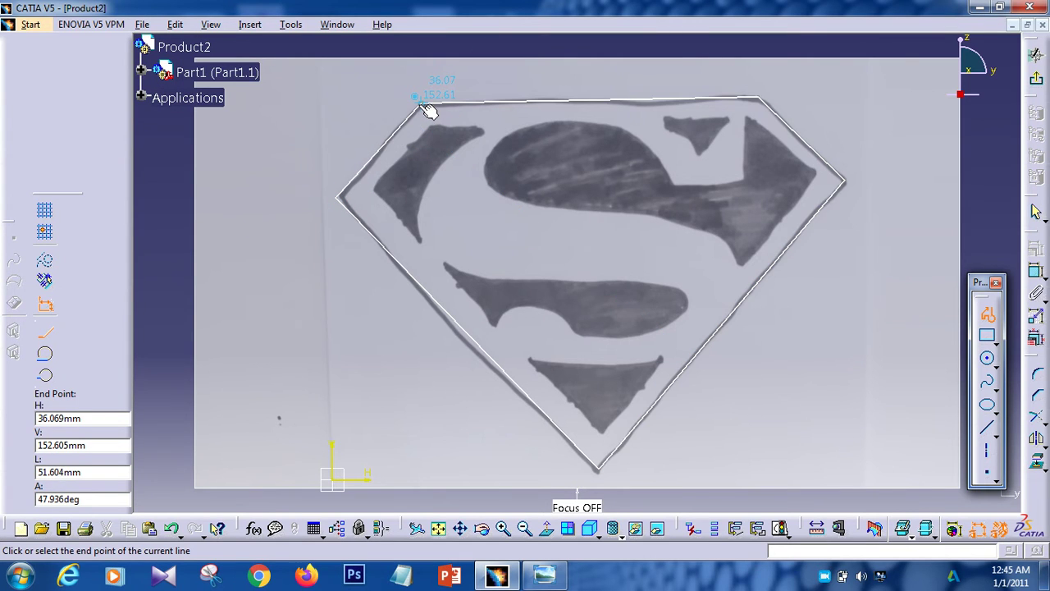
pyautogui.click(430, 109)
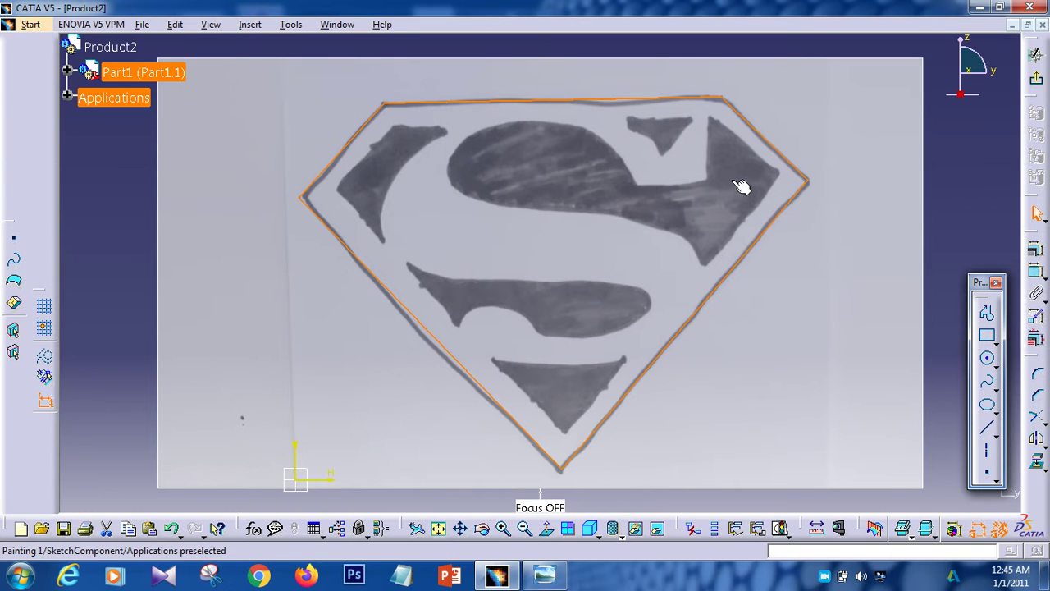
# Trace the outer slanted edge, about 35 mm long, and the horizontal top edge of the logo's upper-left dark shape as an open profile.
pyautogui.click(988, 315)
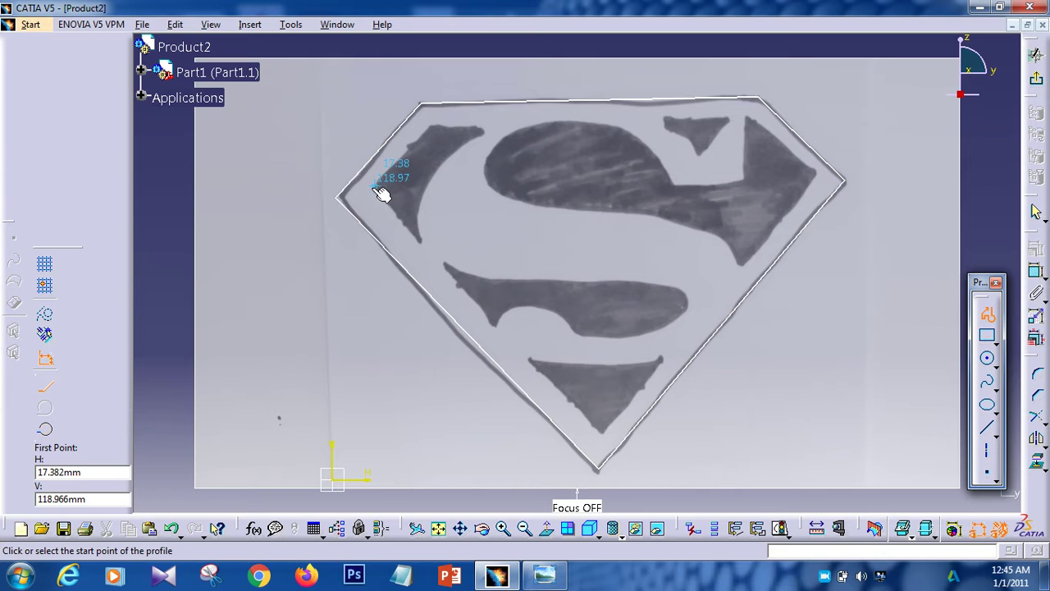
pyautogui.click(377, 193)
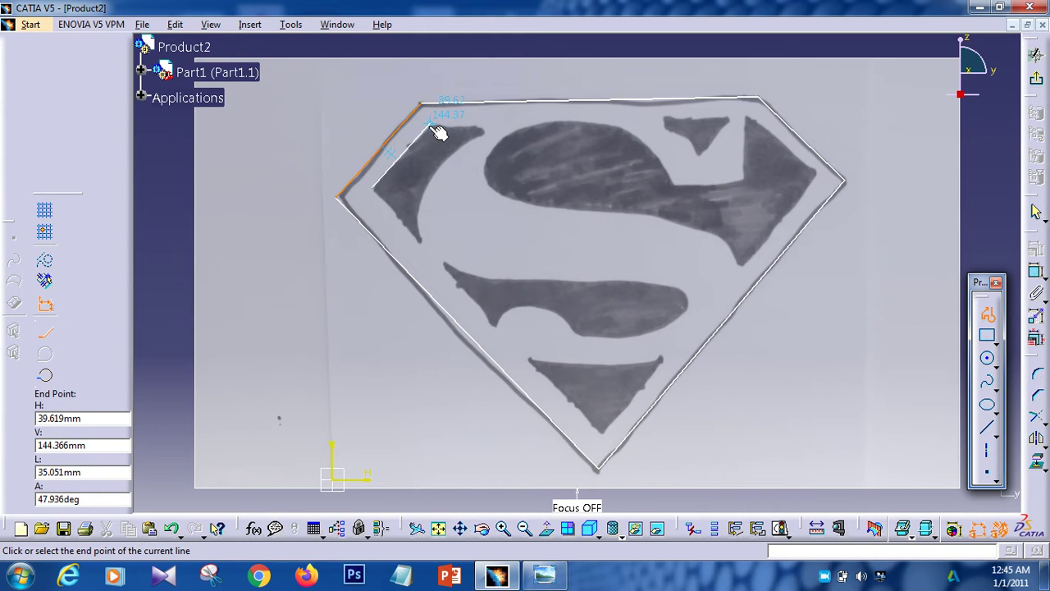
pyautogui.click(431, 125)
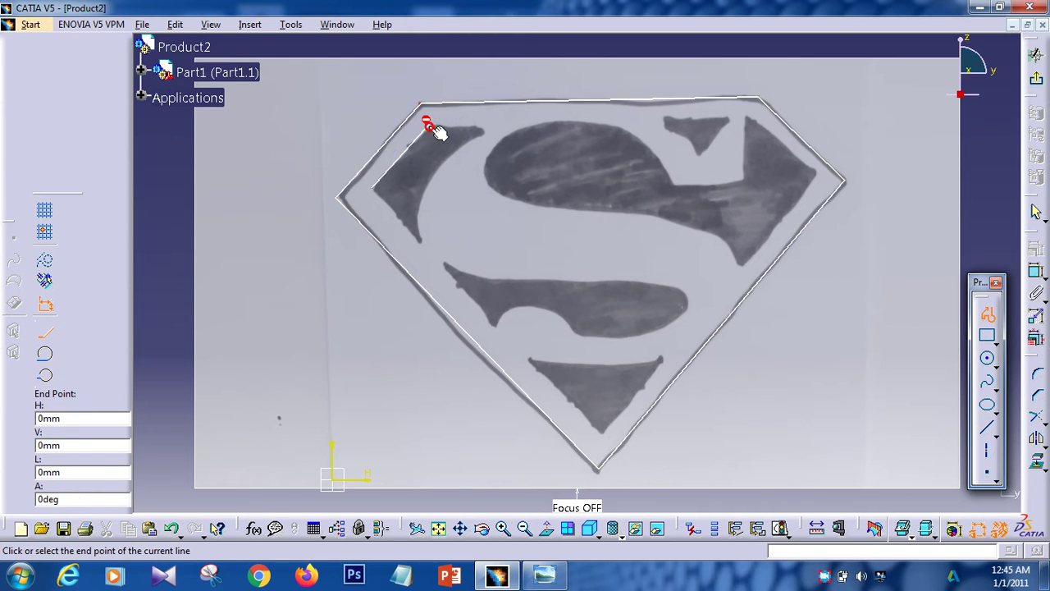
pyautogui.click(488, 125)
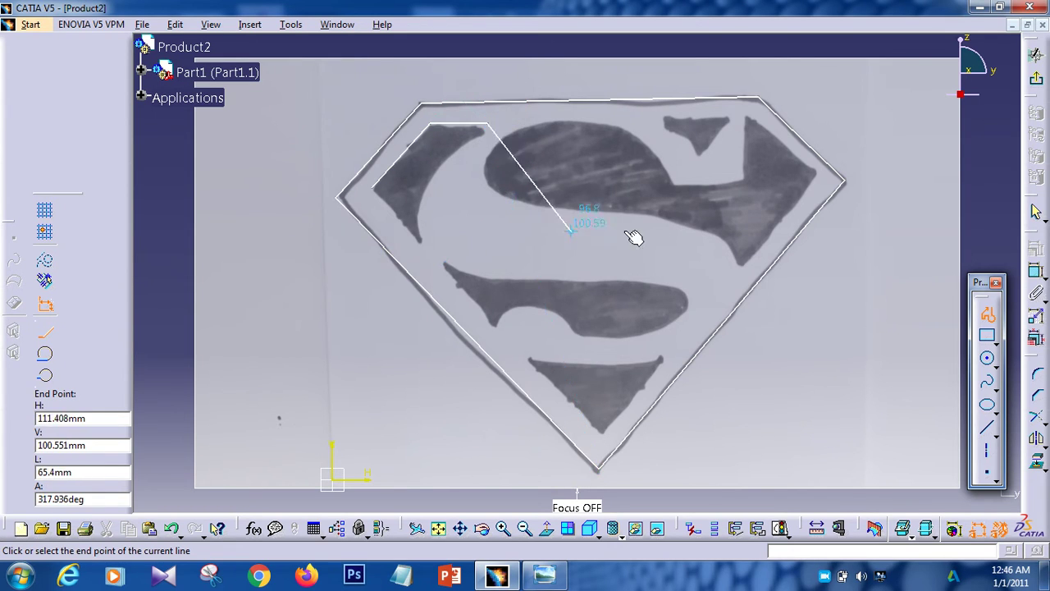
pyautogui.press('Escape')
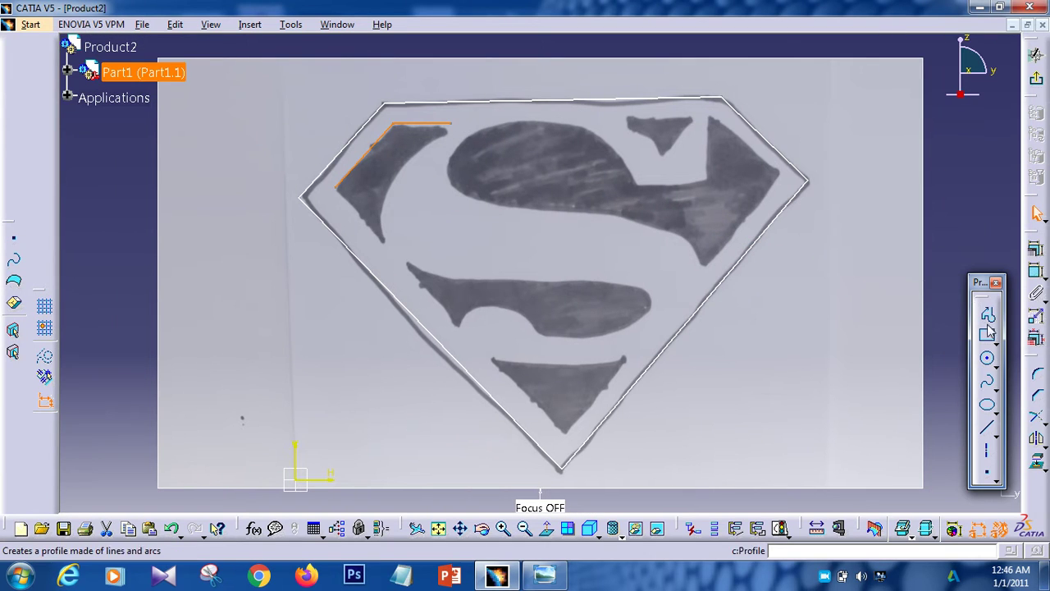
# Draw a line about 29 mm long from the upper-left shape's outer corner down to its lowest tip.
pyautogui.click(987, 427)
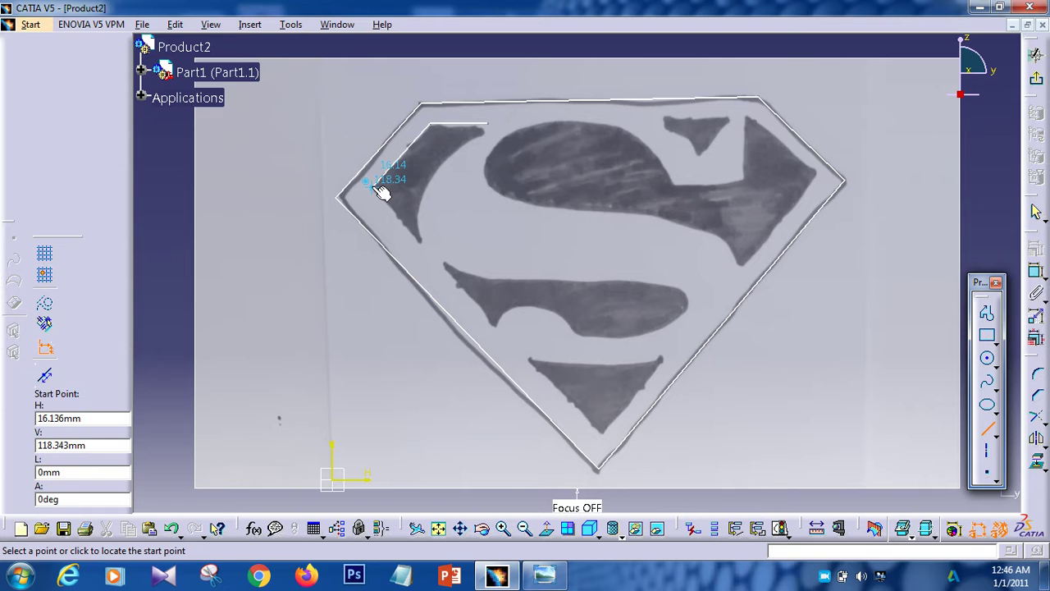
pyautogui.click(374, 187)
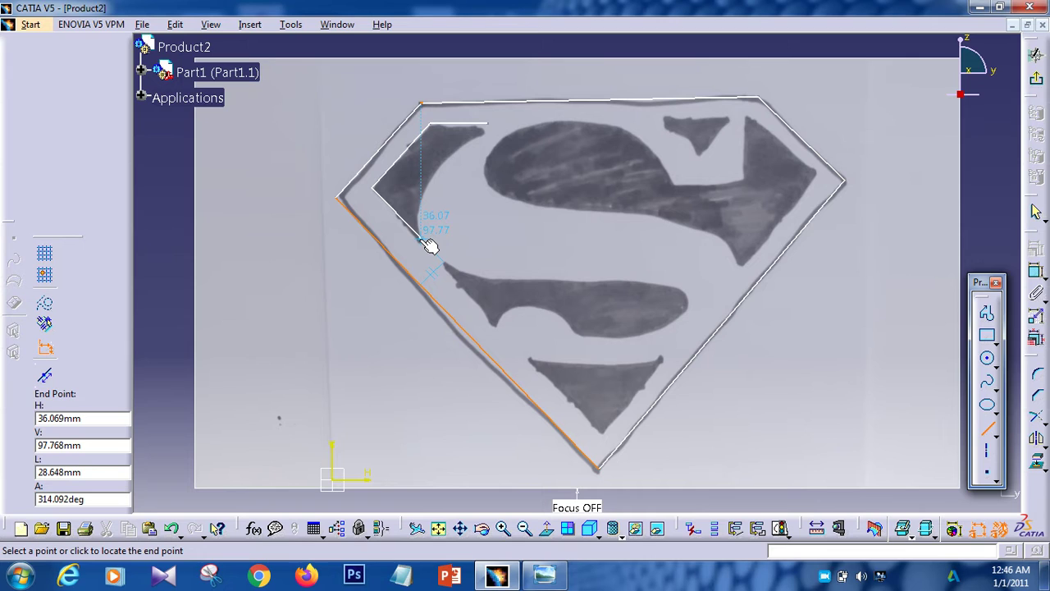
pyautogui.click(430, 246)
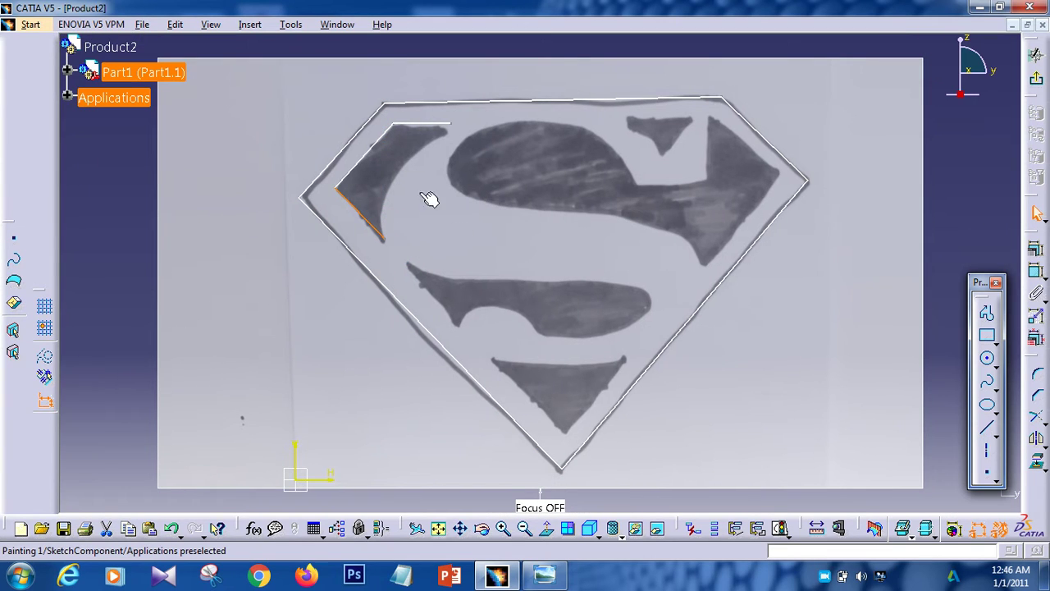
# Close the upper-left shape with a five-point spline along its curved inner edge, from the lowest tip to the top edge's open end.
pyautogui.click(987, 380)
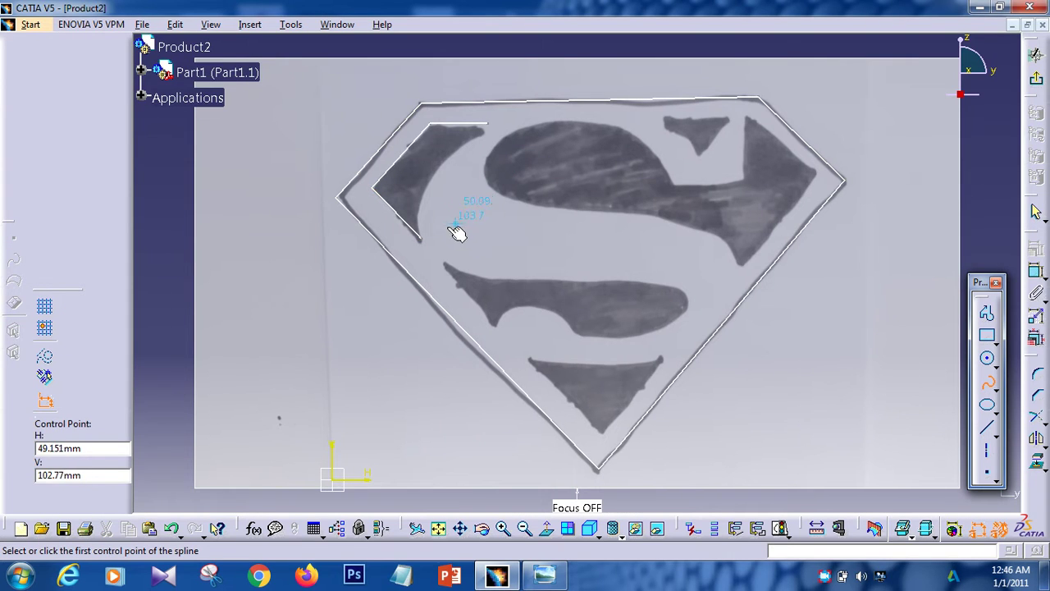
pyautogui.click(373, 188)
pyautogui.click(422, 238)
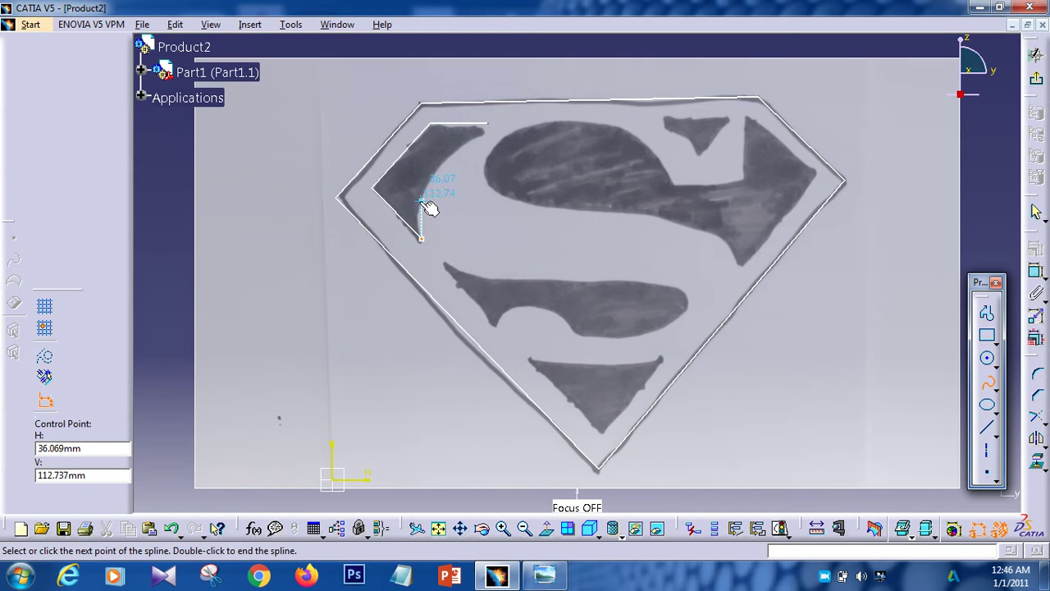
pyautogui.click(421, 201)
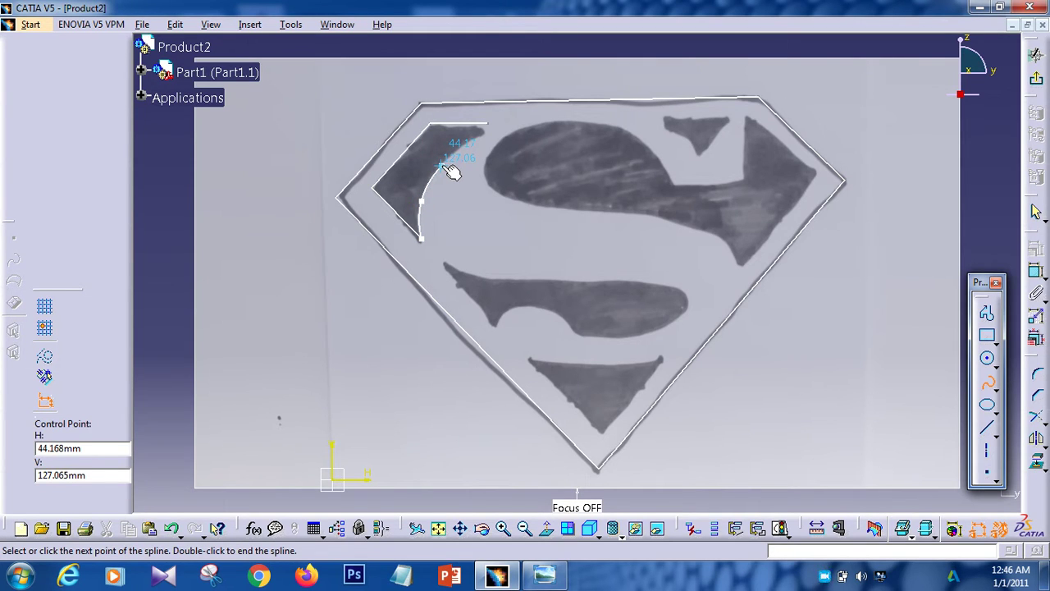
pyautogui.click(441, 167)
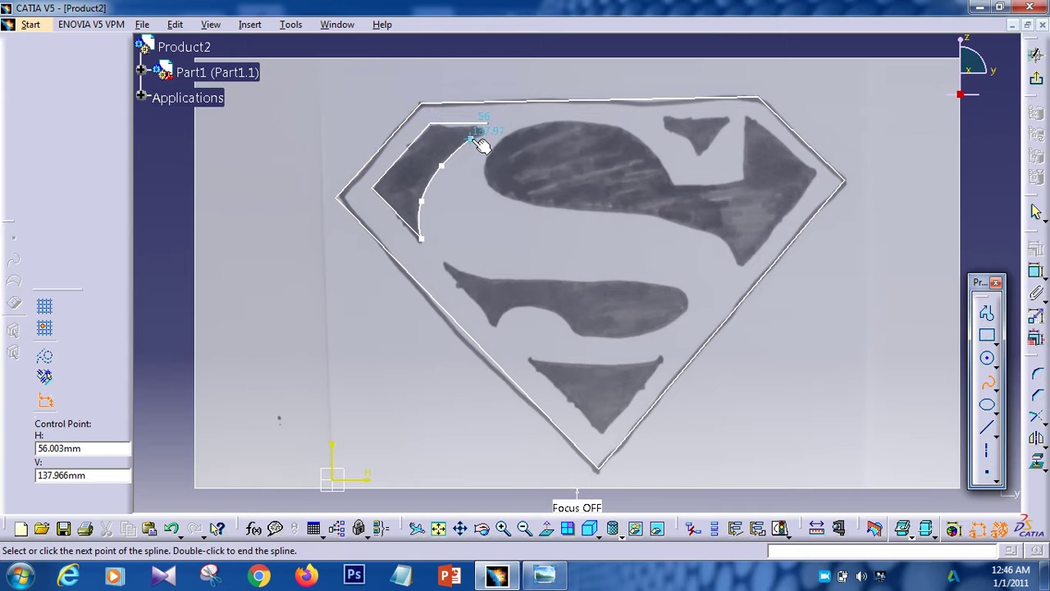
pyautogui.click(471, 139)
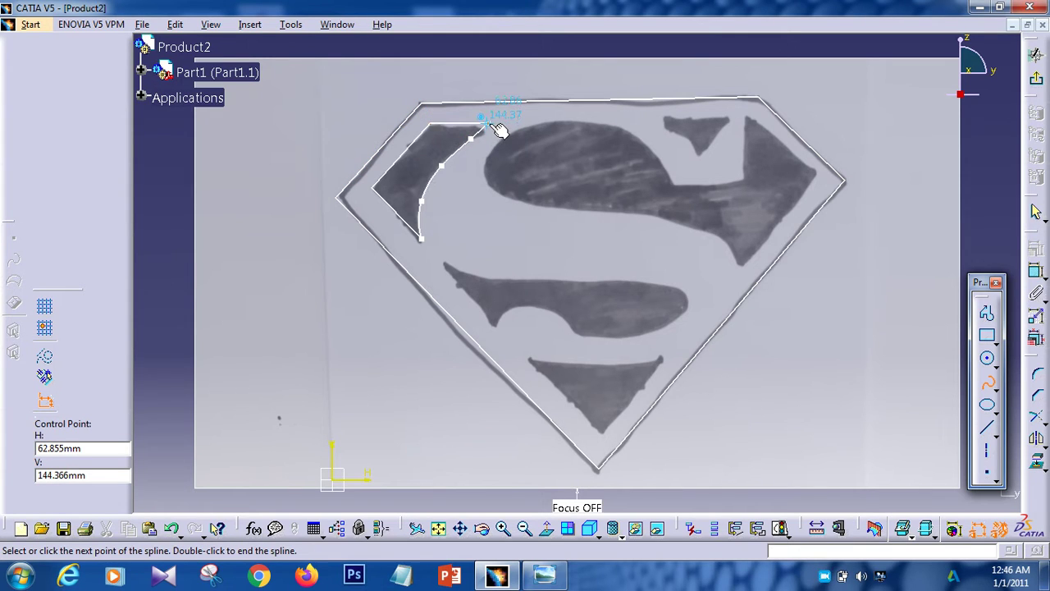
pyautogui.click(487, 123)
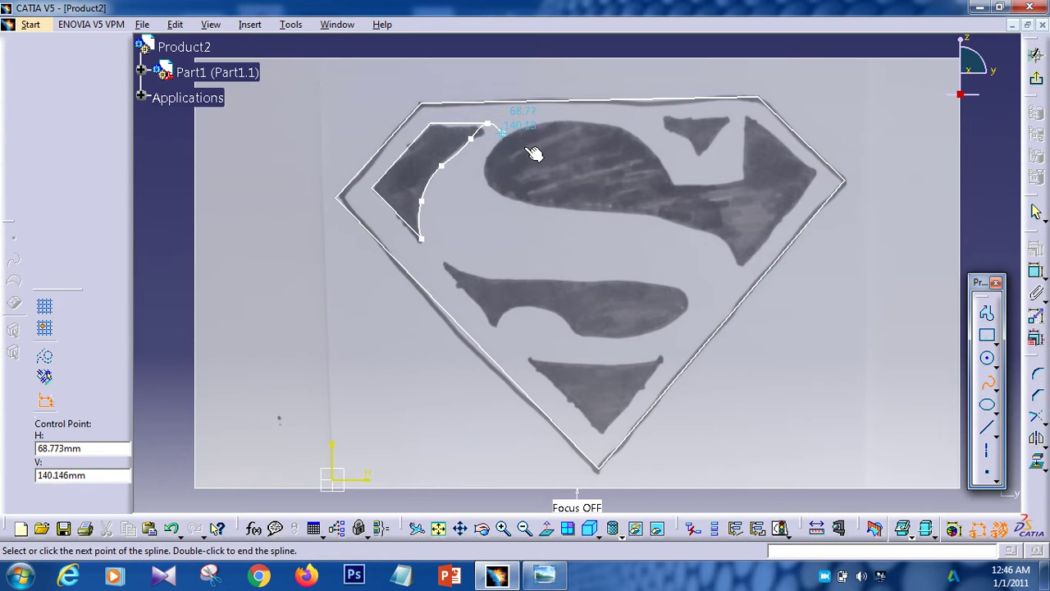
pyautogui.doubleClick(526, 147)
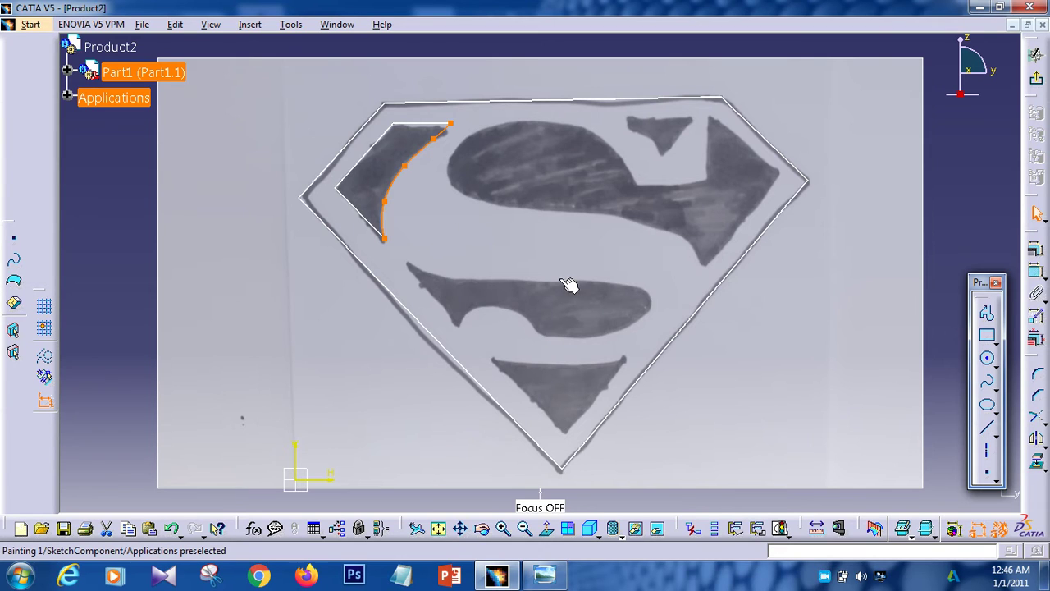
# Trace the four straight edges at the right end of the S's upper part as an open profile, from the notch corner to the lower tip.
pyautogui.click(988, 316)
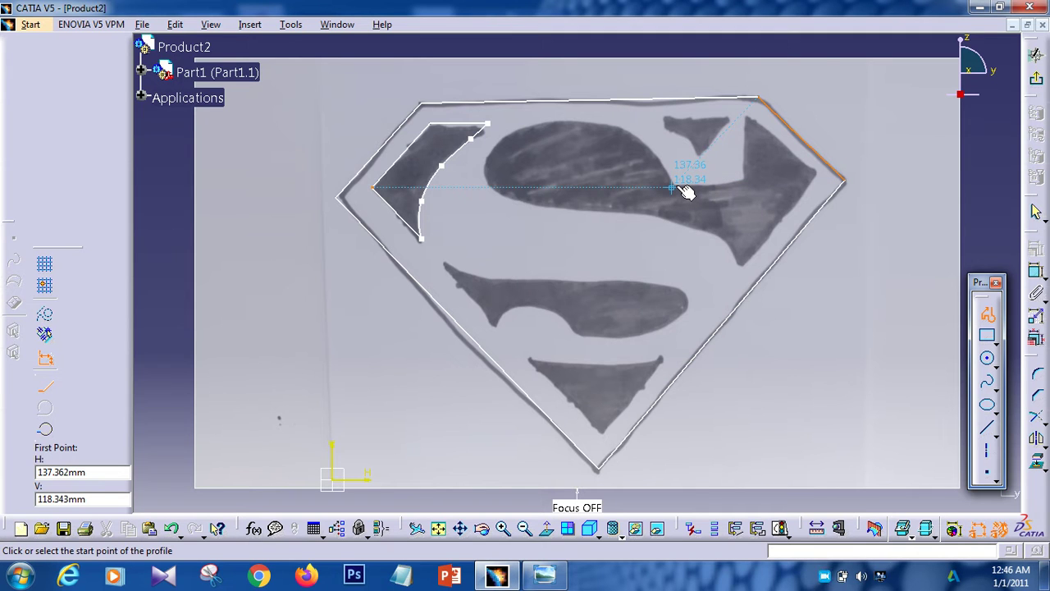
pyautogui.moveTo(679, 193)
pyautogui.mouseDown(button='middle')
pyautogui.moveTo(677, 182)
pyautogui.moveTo(663, 190)
pyautogui.moveTo(694, 169)
pyautogui.moveTo(686, 164)
pyautogui.mouseUp(button='middle')
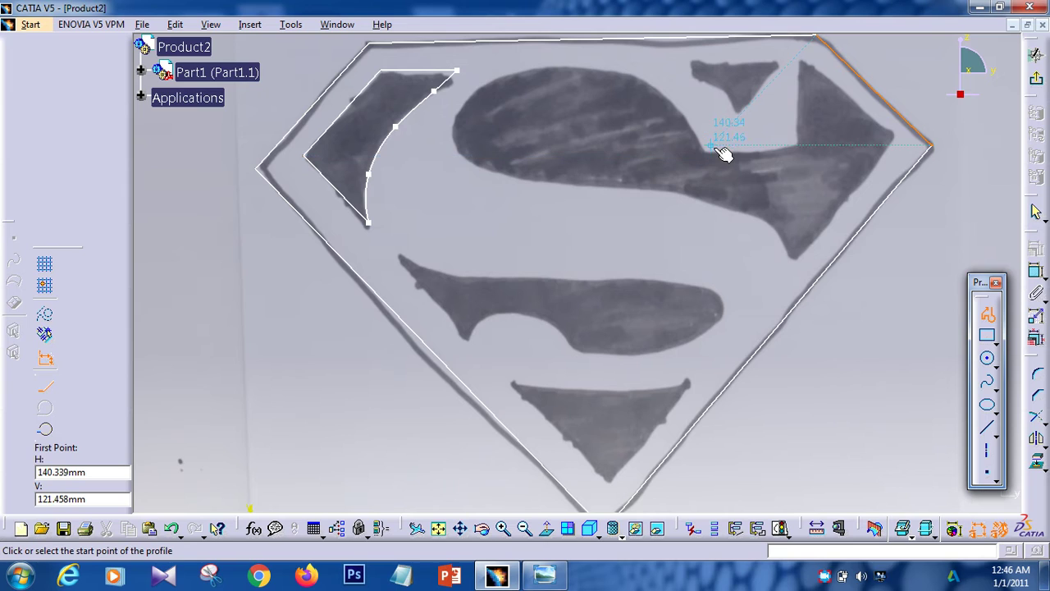
pyautogui.click(706, 150)
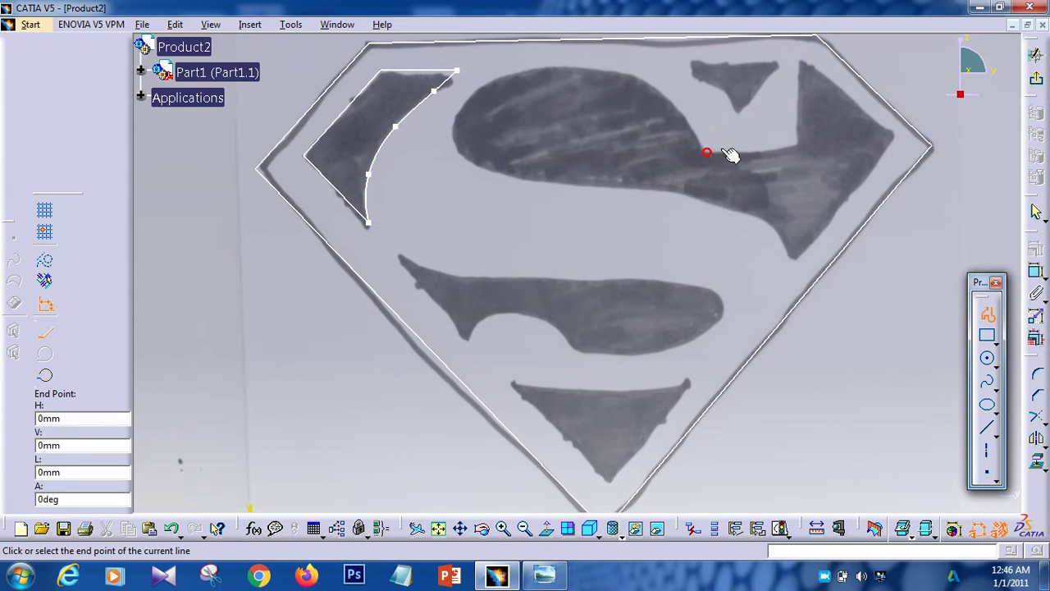
pyautogui.click(801, 149)
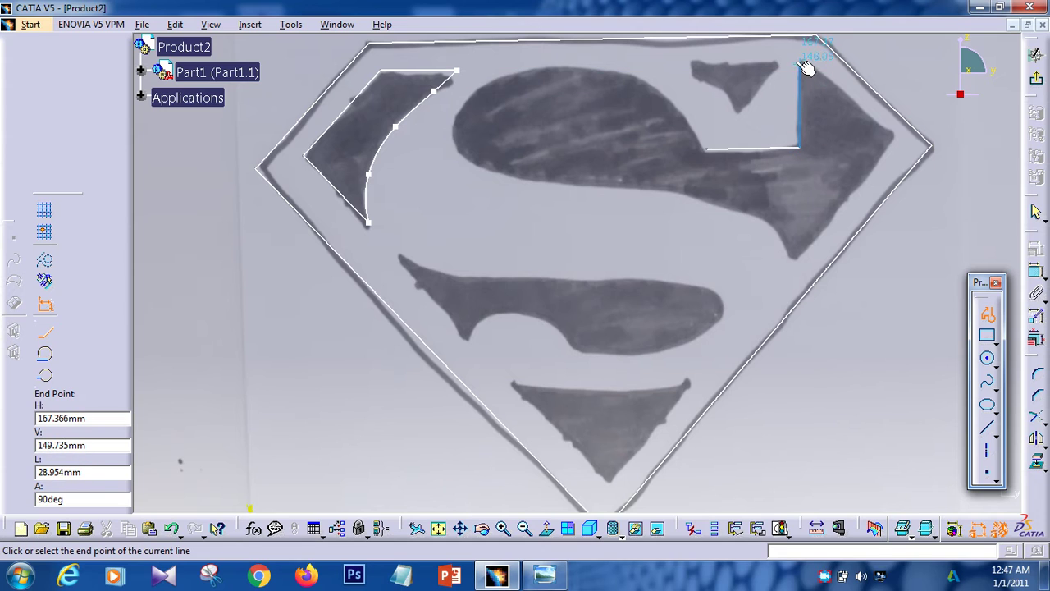
pyautogui.click(800, 54)
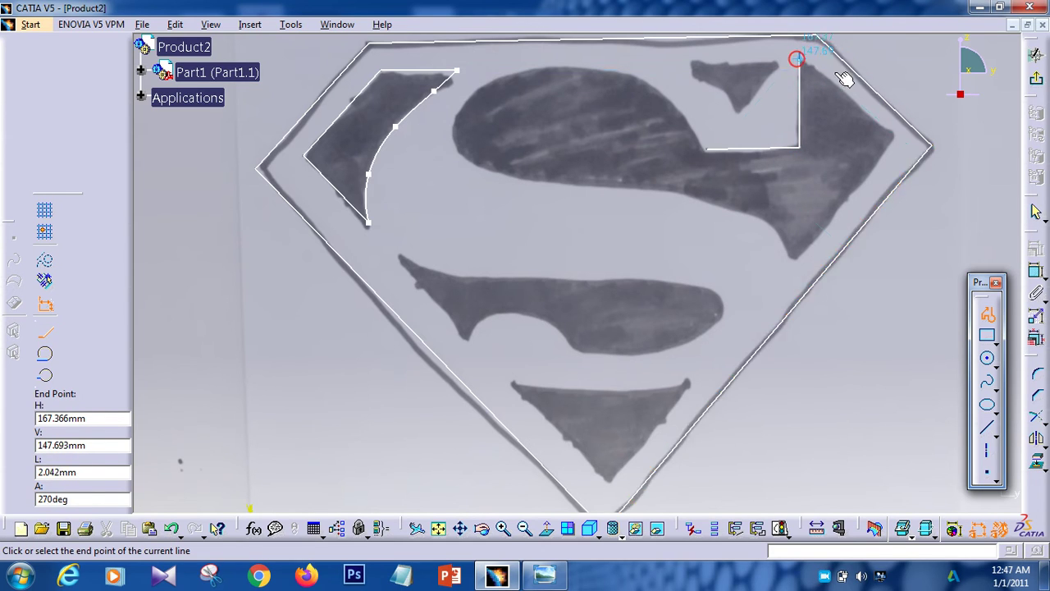
pyautogui.click(893, 136)
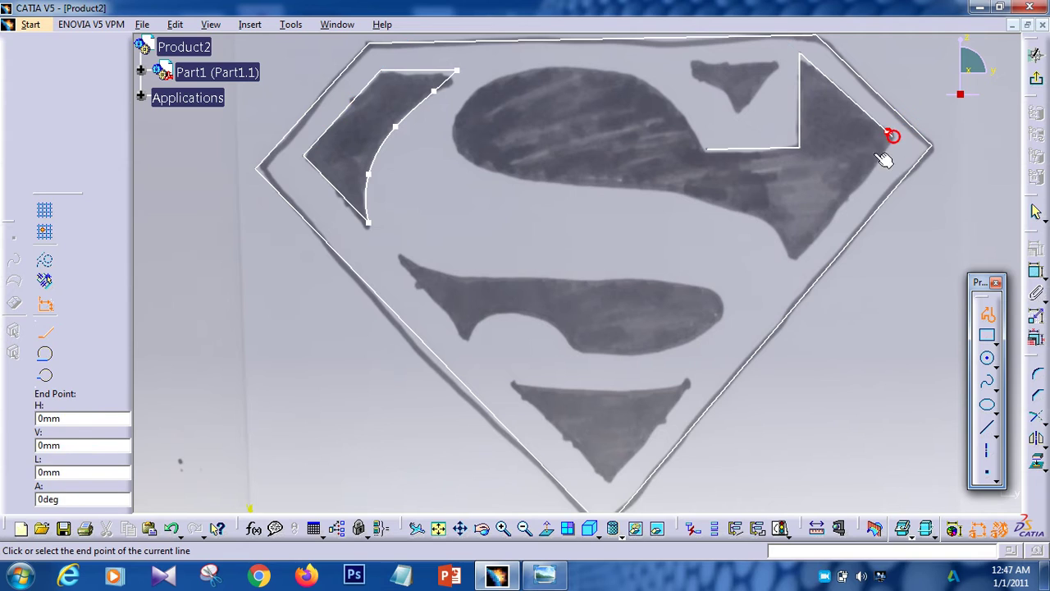
pyautogui.click(791, 253)
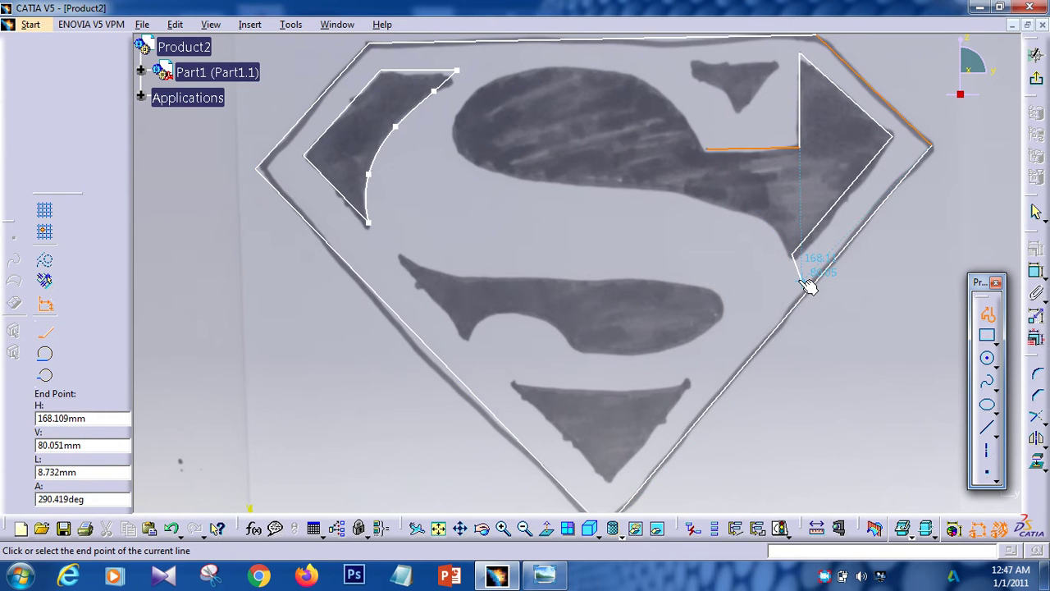
pyautogui.press('Escape')
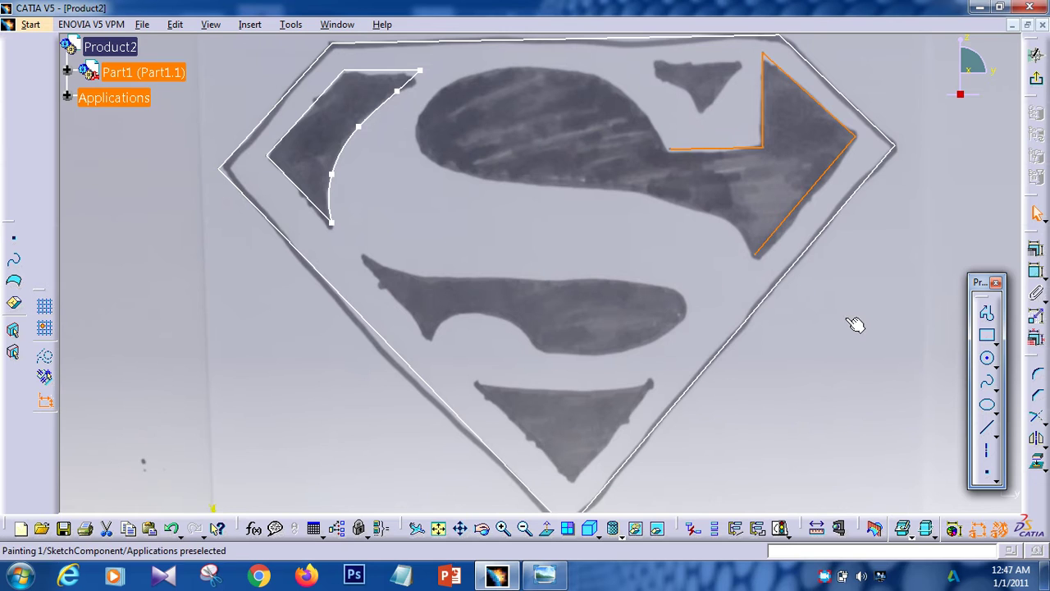
# Draw a line about 34 mm long along the slanted left edge of the S's lower part, from its upper tip to its lower tip.
pyautogui.click(987, 315)
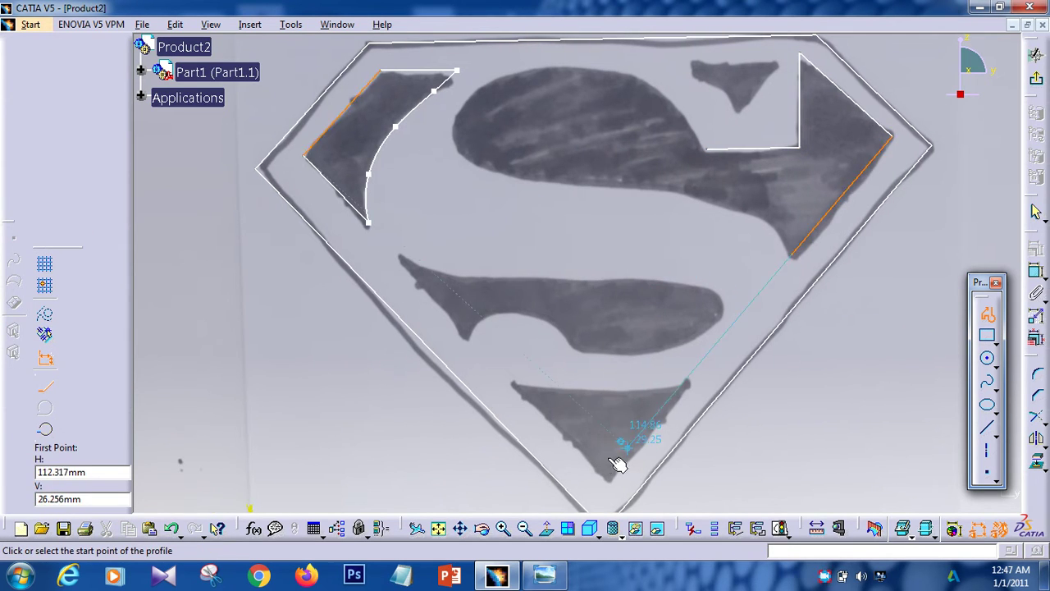
pyautogui.click(400, 255)
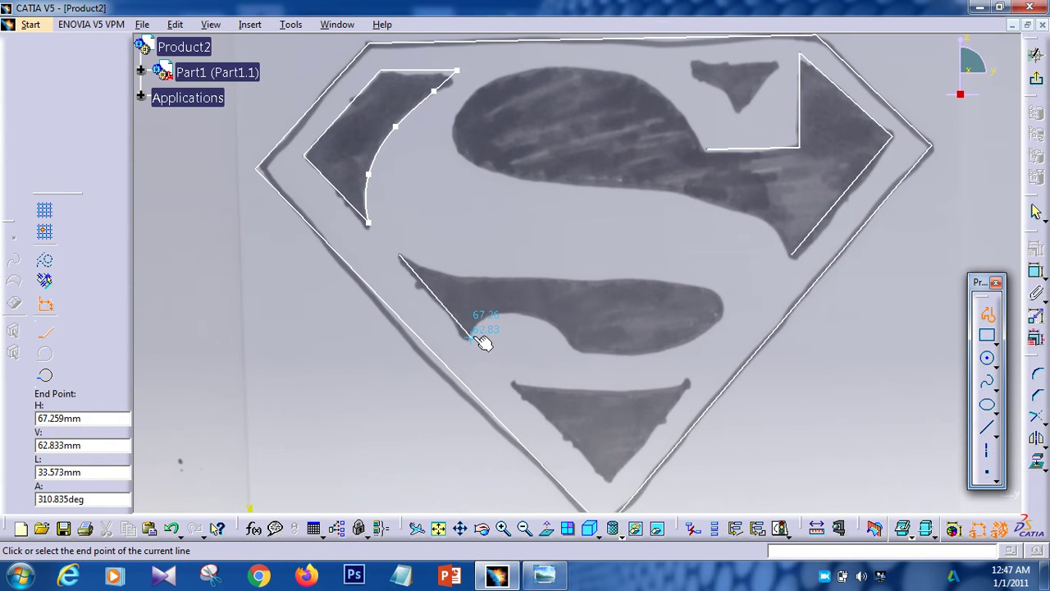
pyautogui.click(472, 337)
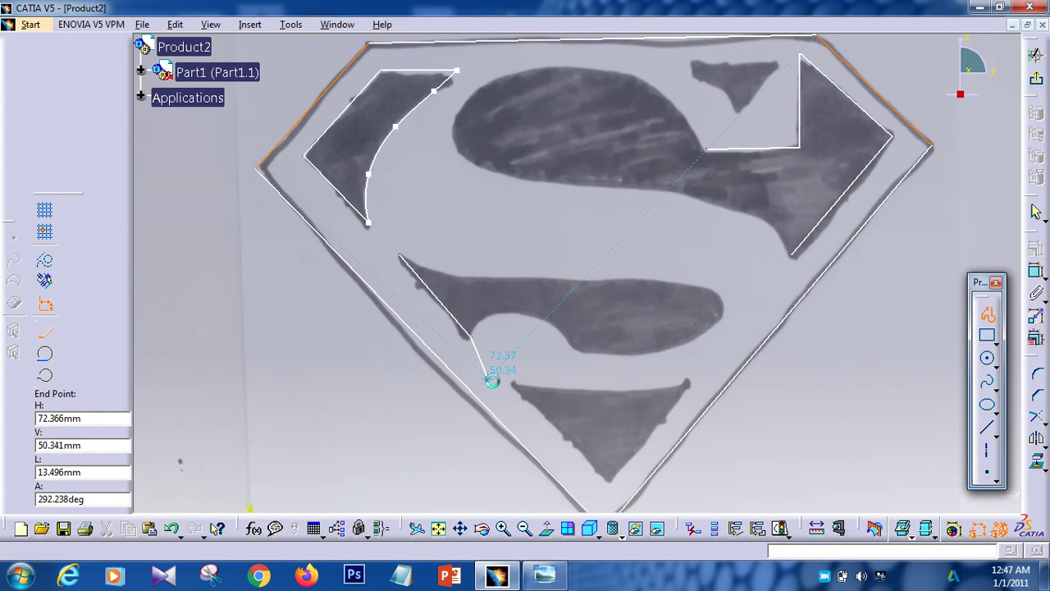
pyautogui.press('Escape')
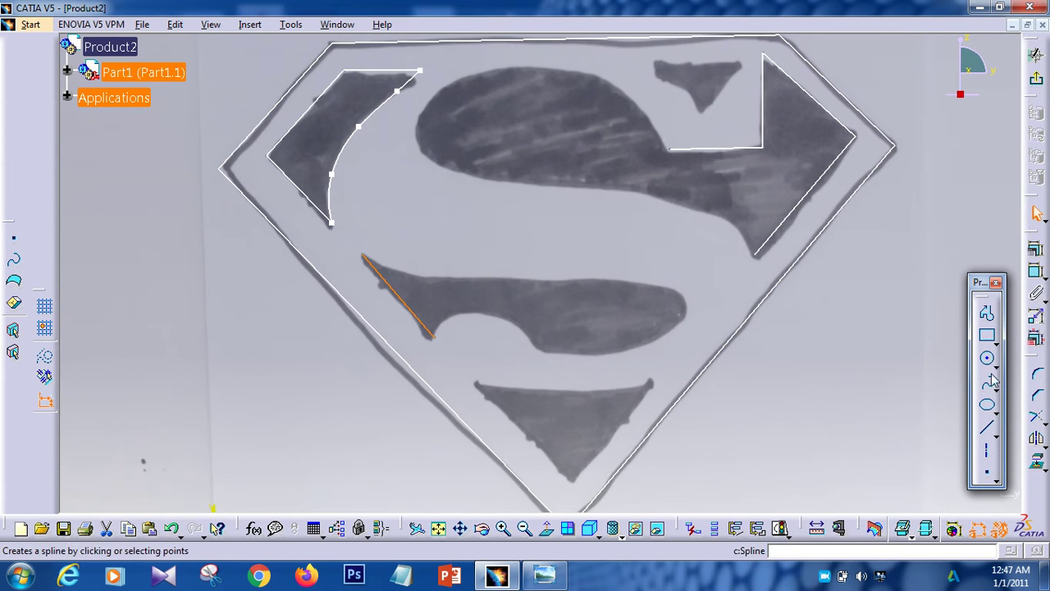
# Trace the two slanted edges of the bottom triangle as an open V-shaped profile, with the left edge about 39 mm long.
pyautogui.click(987, 313)
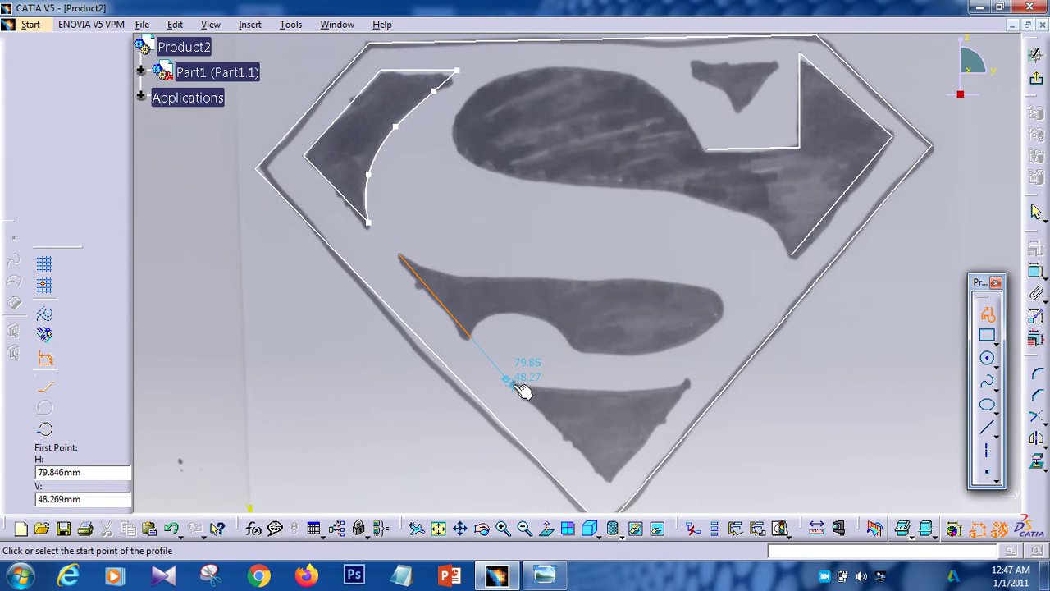
pyautogui.click(512, 382)
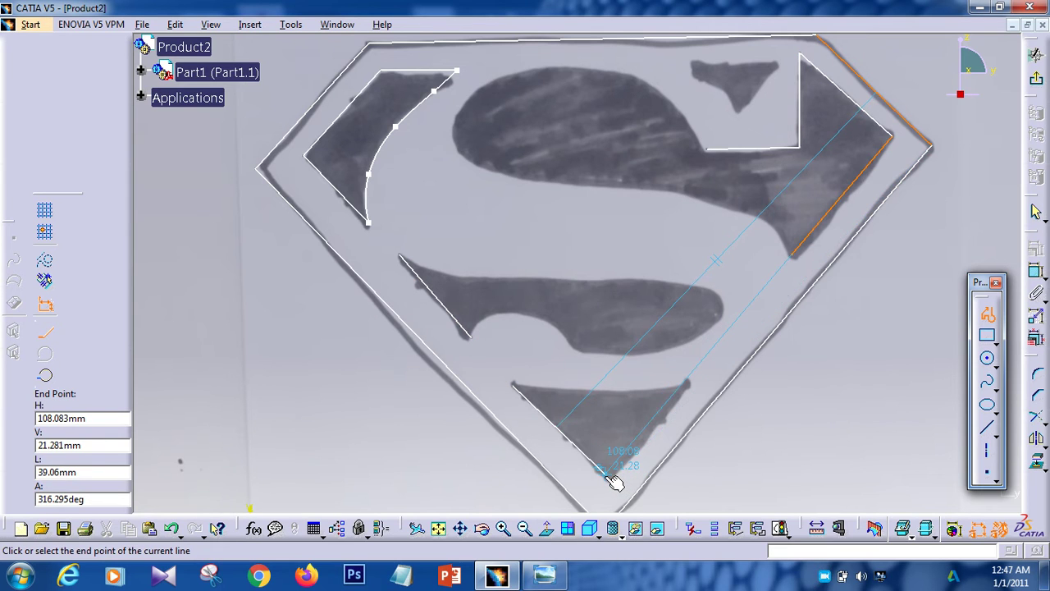
pyautogui.click(606, 473)
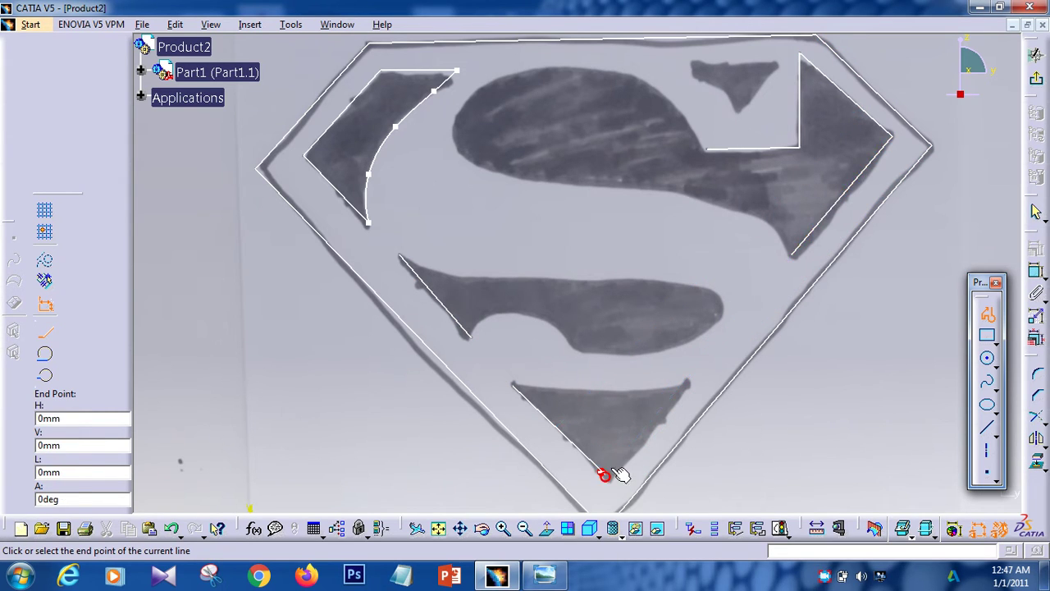
pyautogui.click(688, 378)
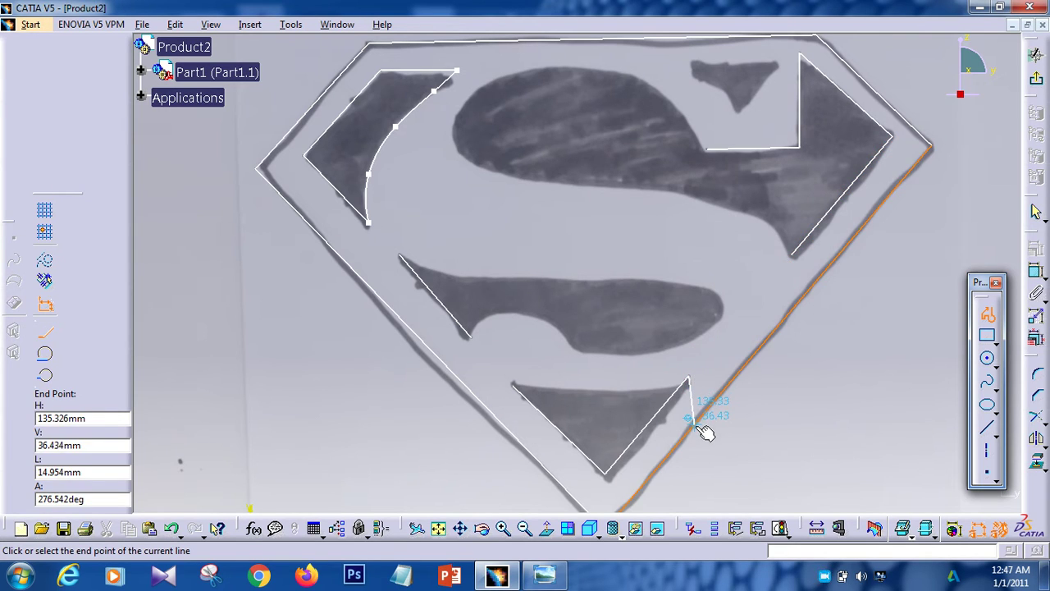
pyautogui.press('Escape')
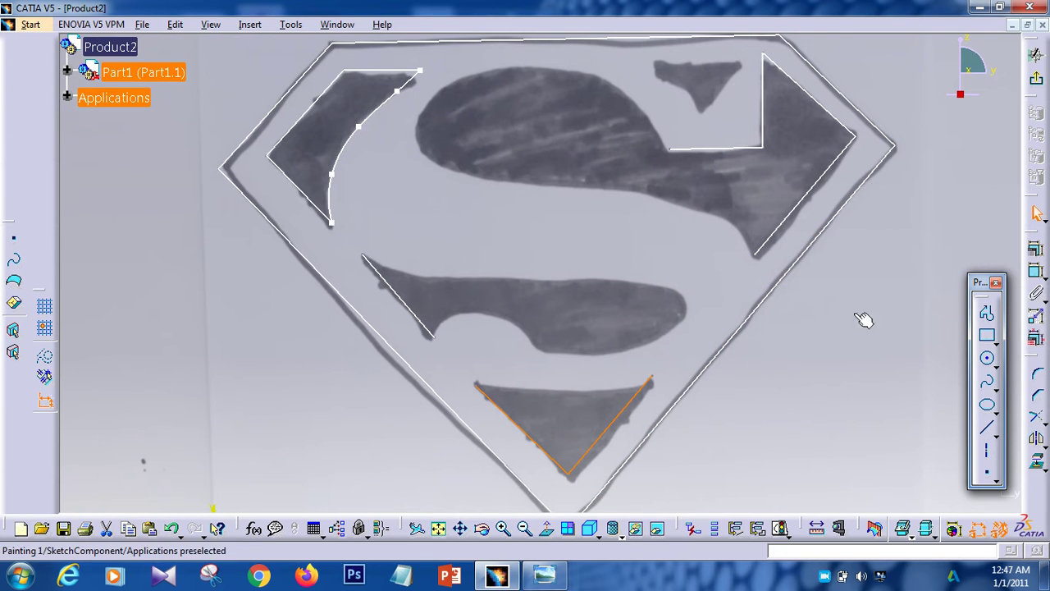
# Close the bottom triangle with a three-point spline along its slightly curved top edge, joining the profile's two open ends.
pyautogui.click(988, 386)
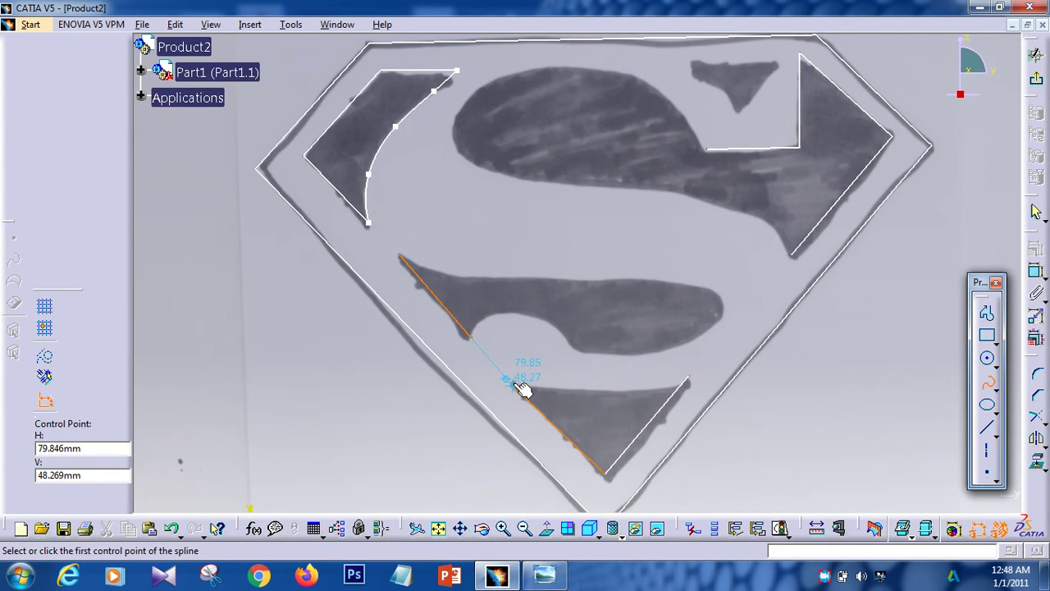
pyautogui.click(513, 385)
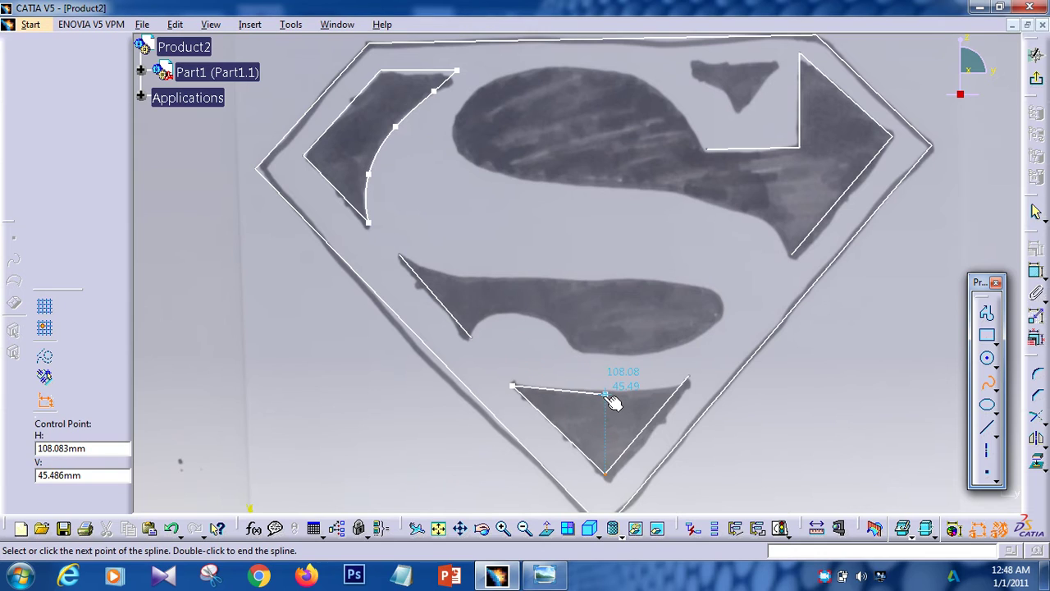
pyautogui.click(605, 392)
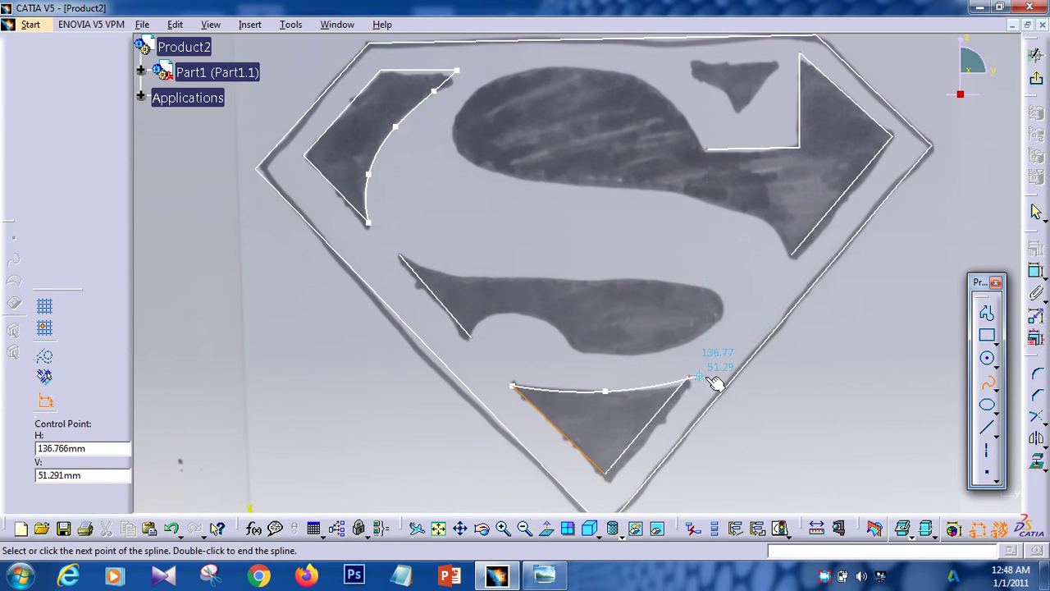
pyautogui.click(689, 376)
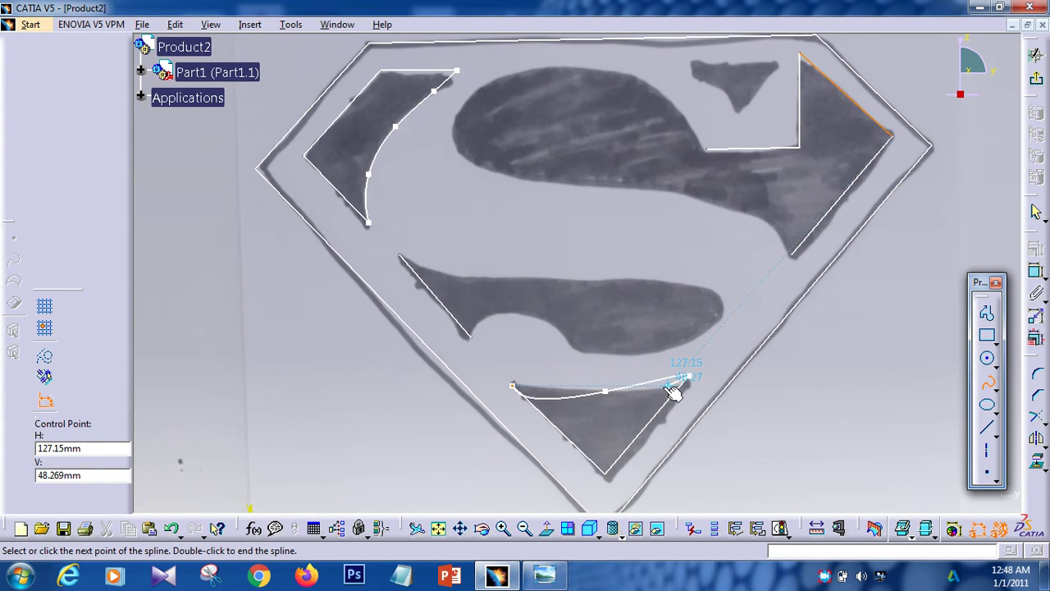
pyautogui.press('Escape')
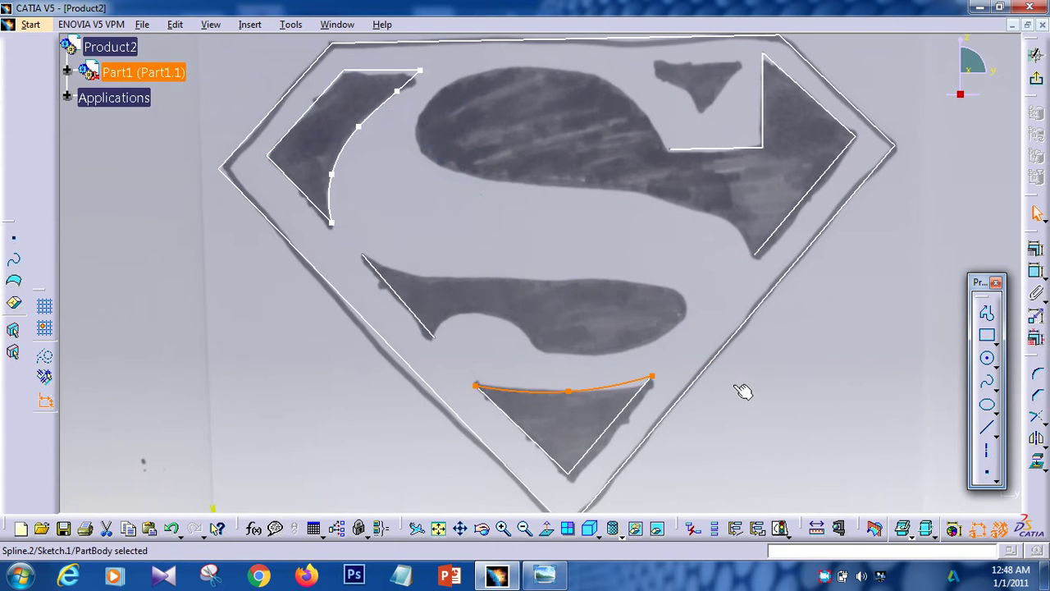
# Trace the arched underside of the S's lower part with a six-point spline, starting at the lower end of its slanted line.
pyautogui.click(987, 380)
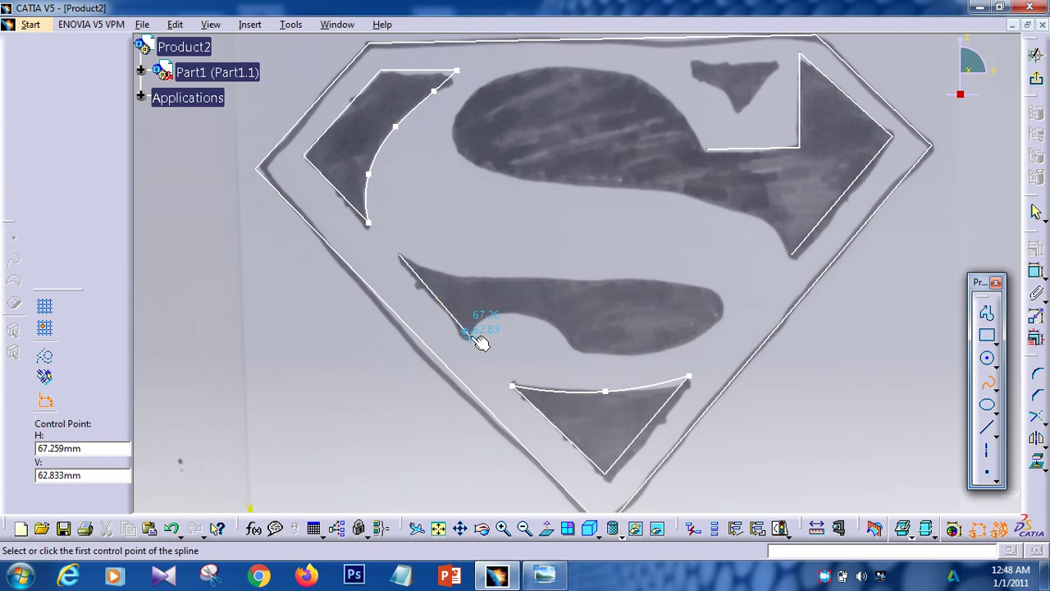
pyautogui.click(472, 336)
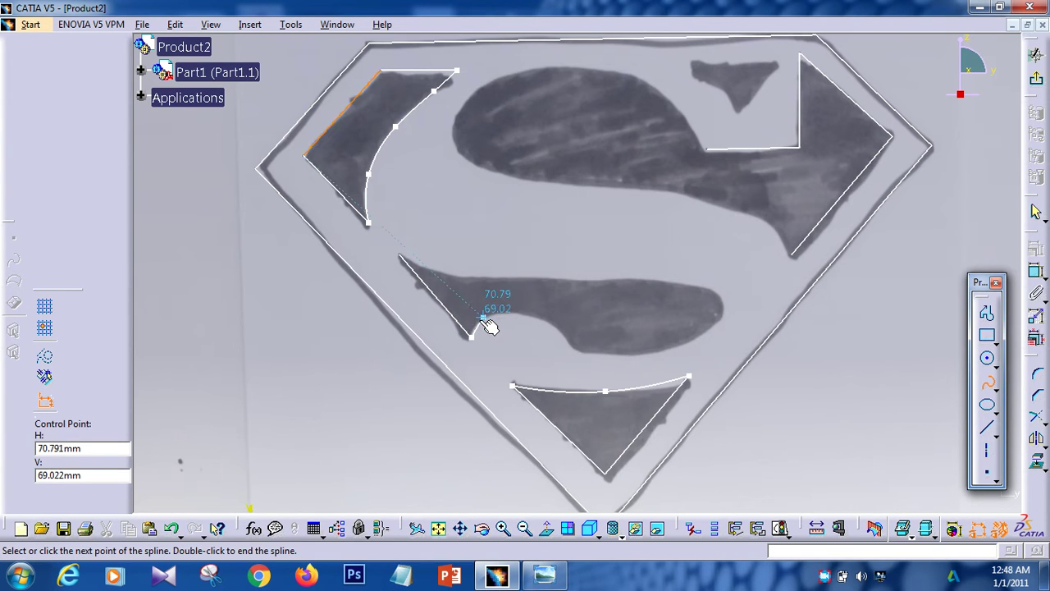
pyautogui.click(477, 325)
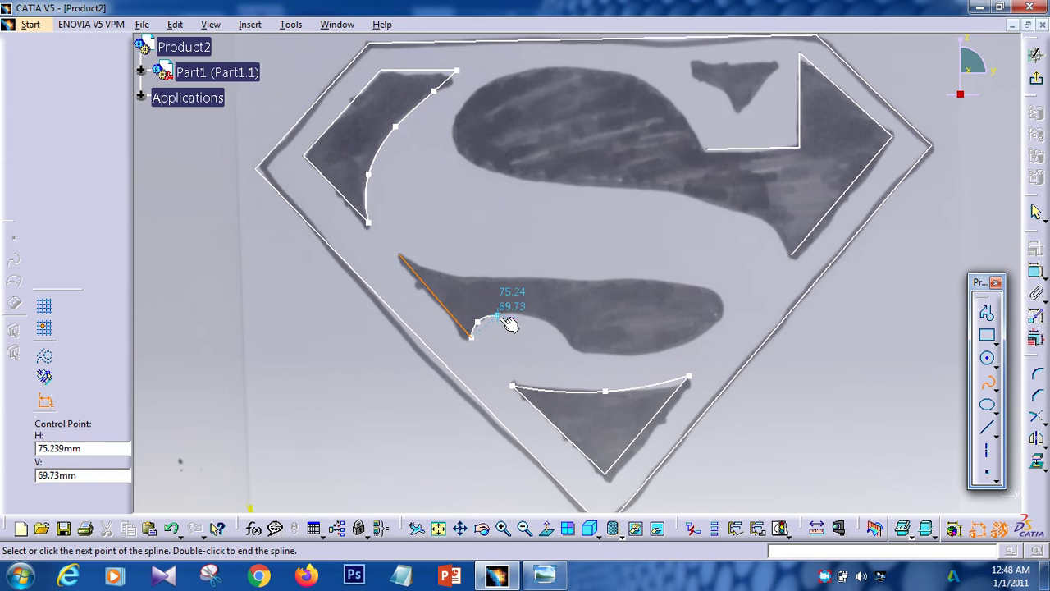
pyautogui.click(500, 313)
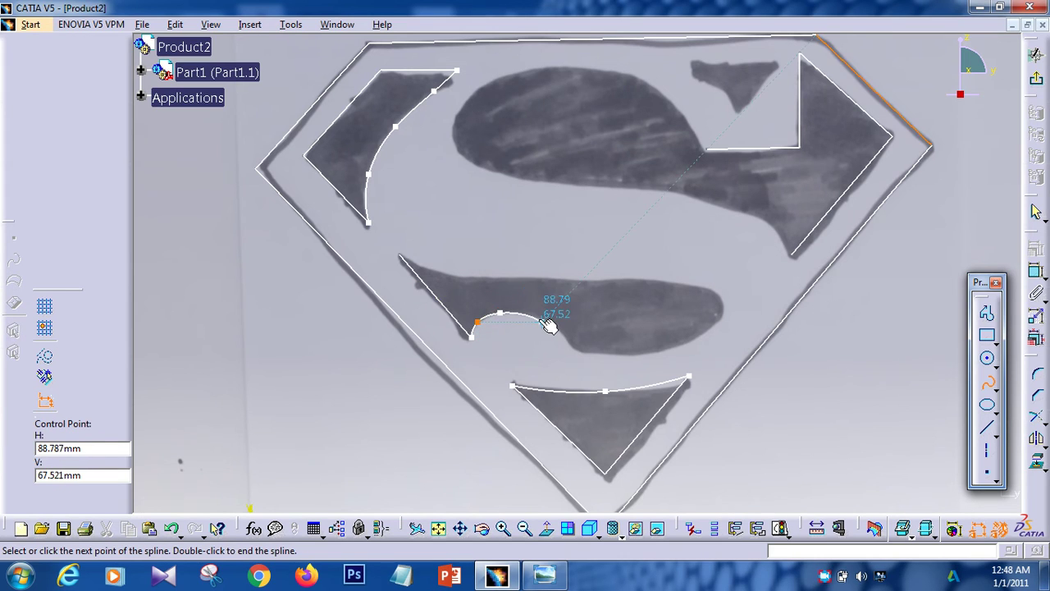
pyautogui.click(542, 322)
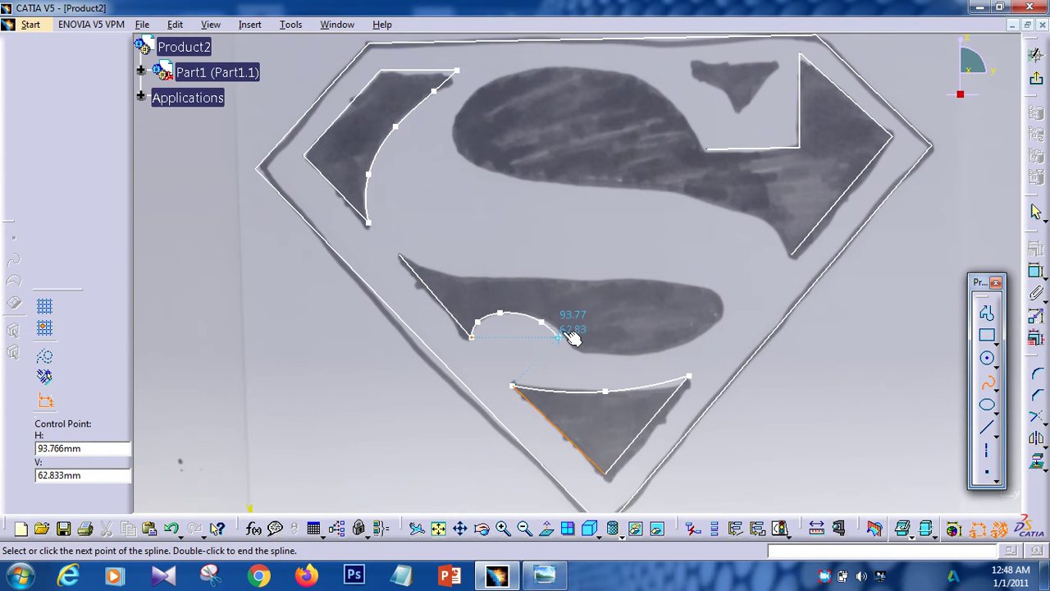
pyautogui.click(561, 334)
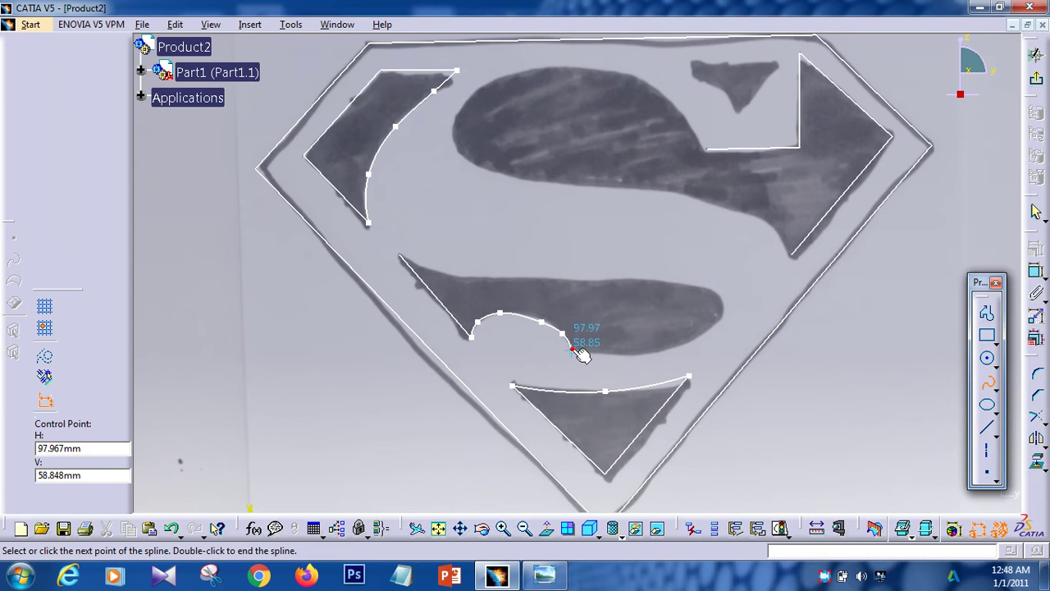
pyautogui.doubleClick(573, 351)
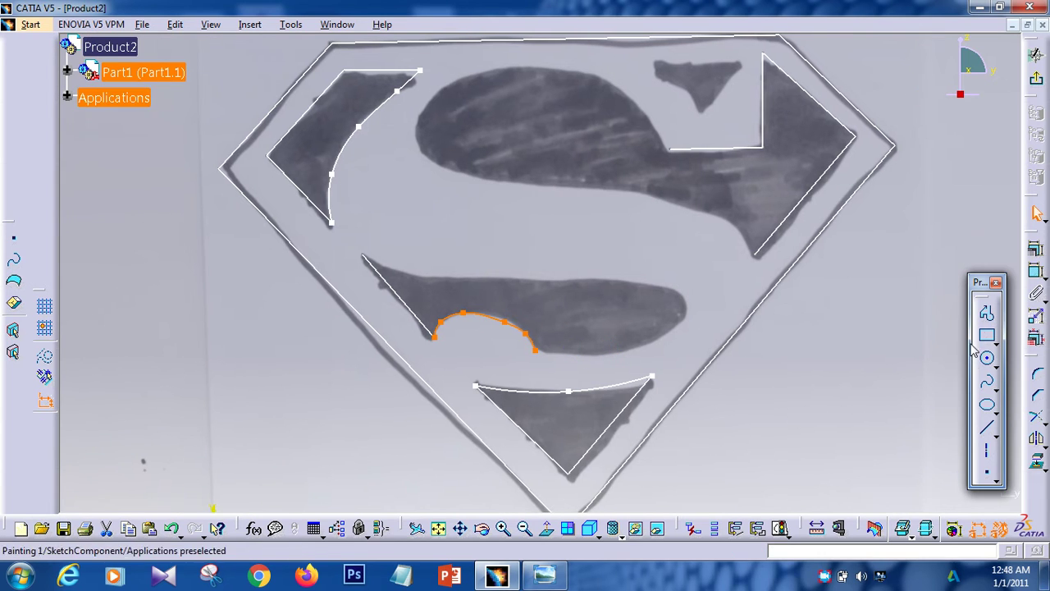
# Close the S's lower part with an eleven-point spline from its upper-left tip along the top edge and around the rounded end to the arch spline's end.
pyautogui.click(988, 383)
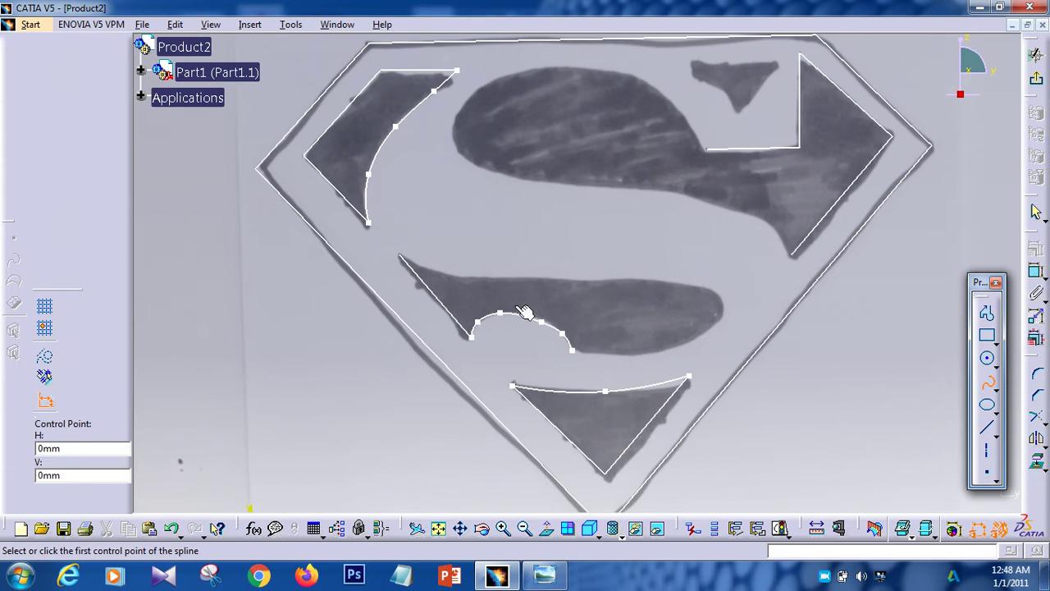
pyautogui.click(401, 256)
pyautogui.click(428, 267)
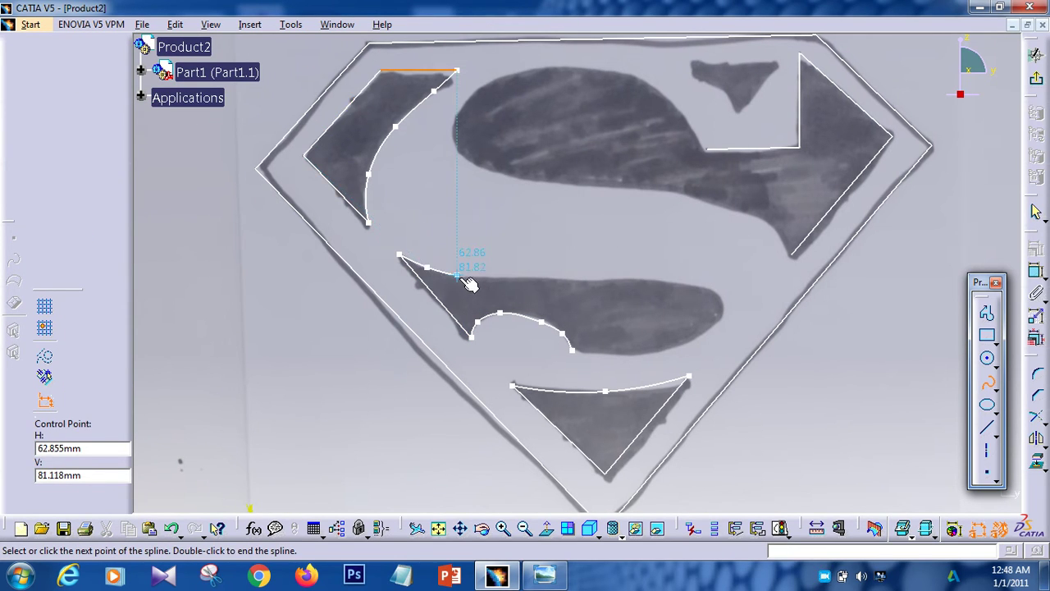
pyautogui.click(467, 275)
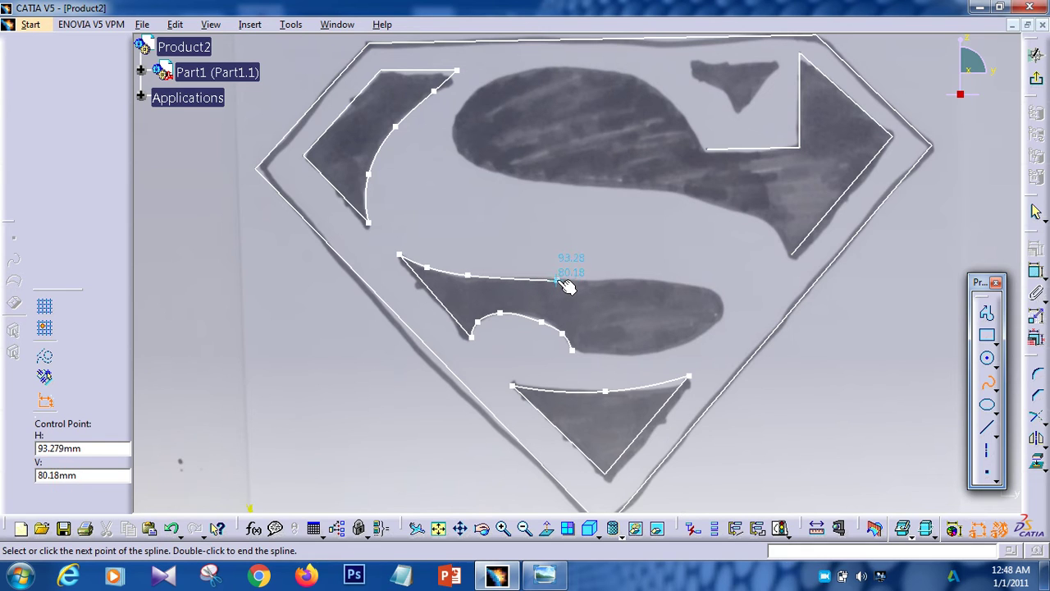
pyautogui.click(559, 281)
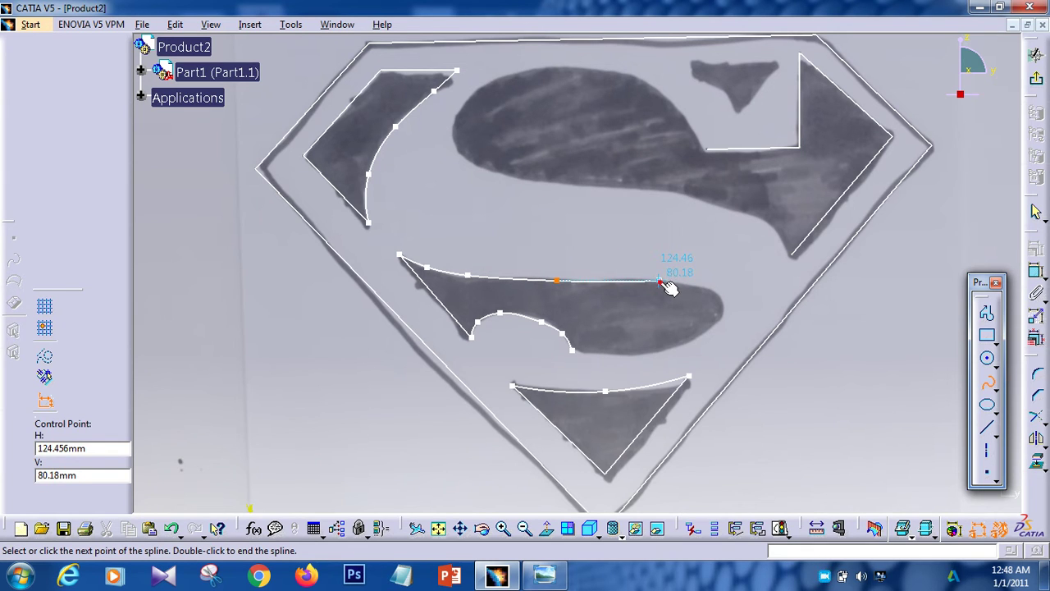
pyautogui.click(659, 282)
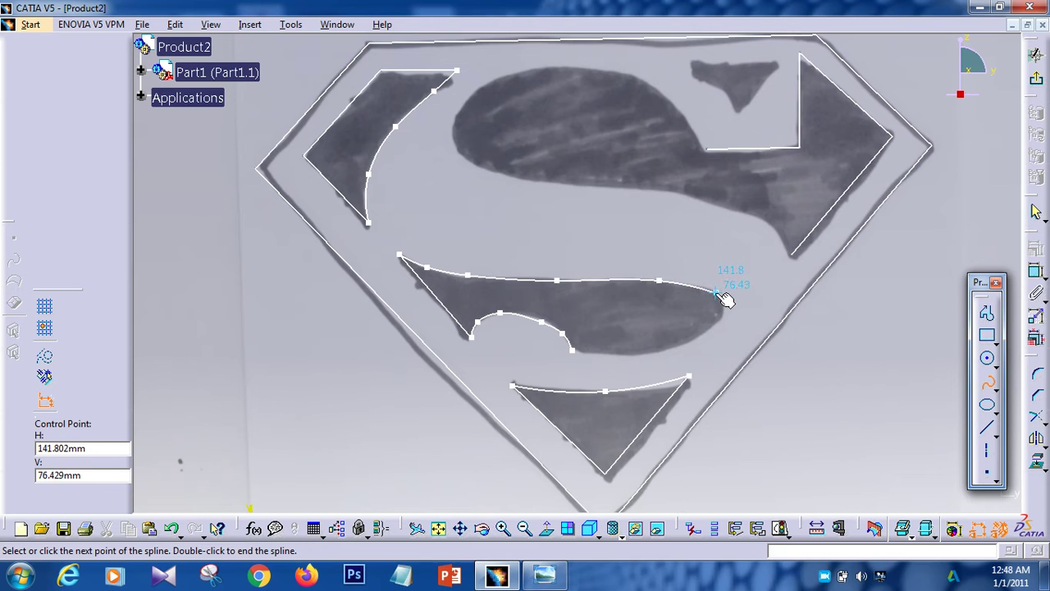
pyautogui.click(715, 292)
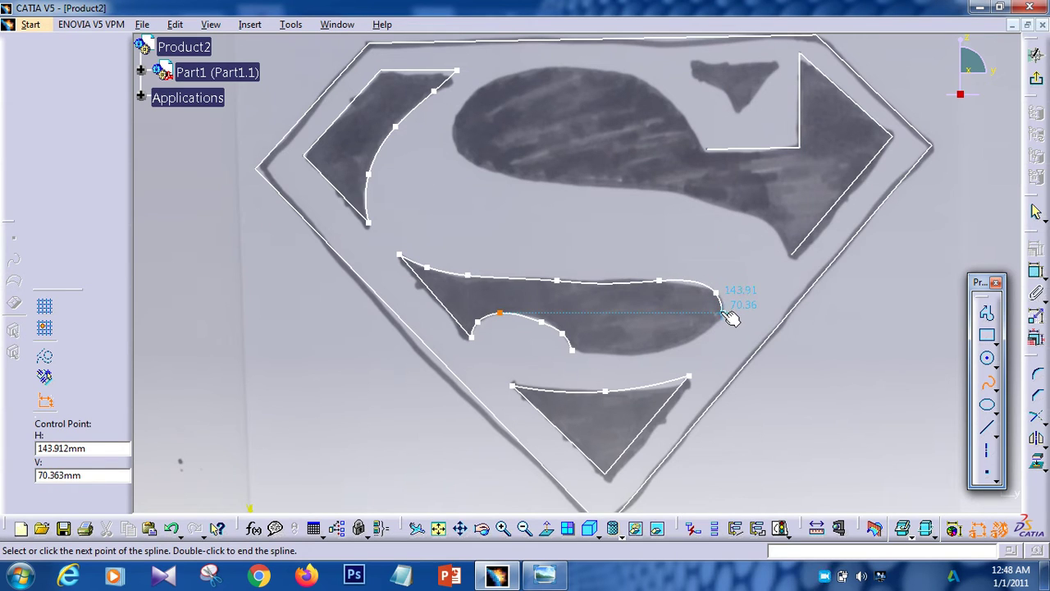
pyautogui.click(722, 314)
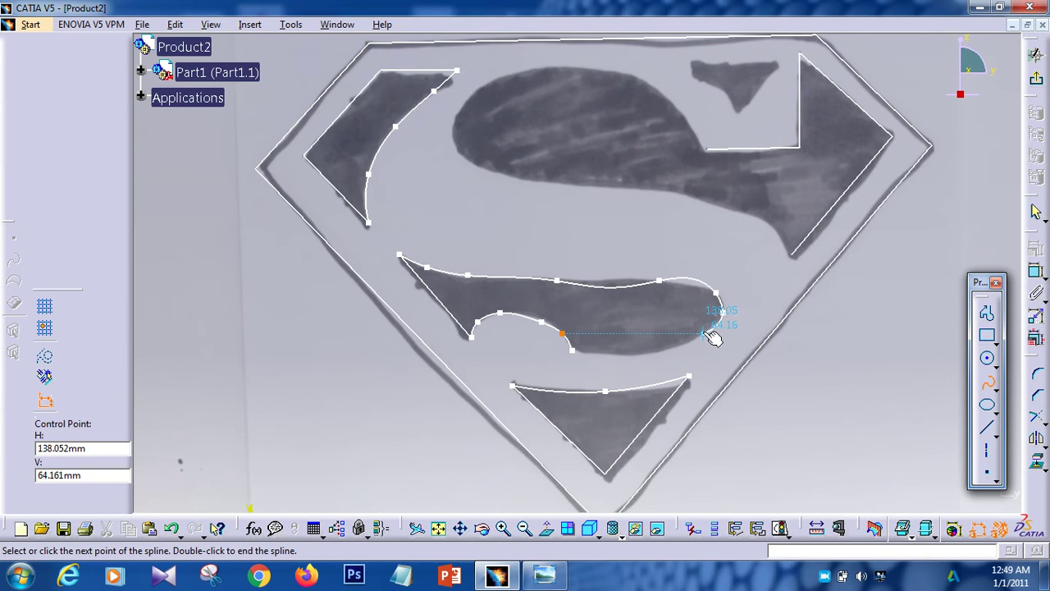
pyautogui.click(704, 333)
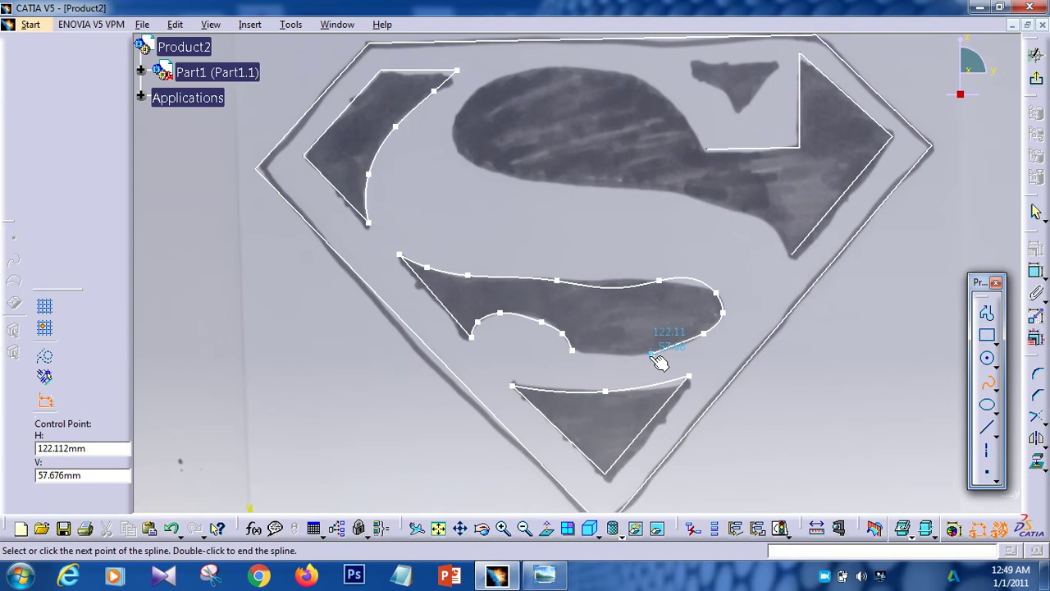
pyautogui.click(652, 356)
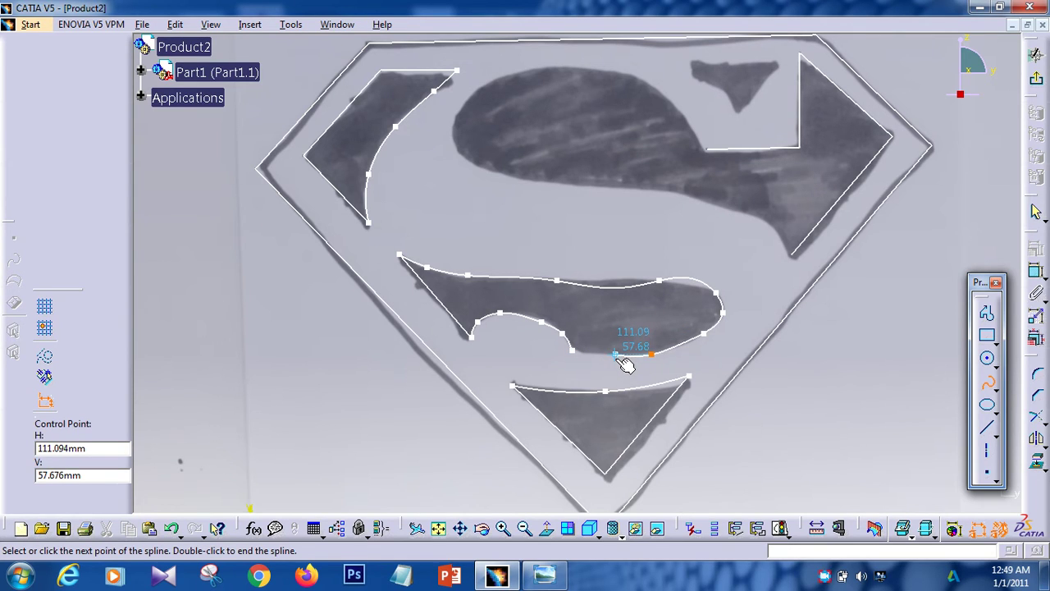
pyautogui.click(616, 356)
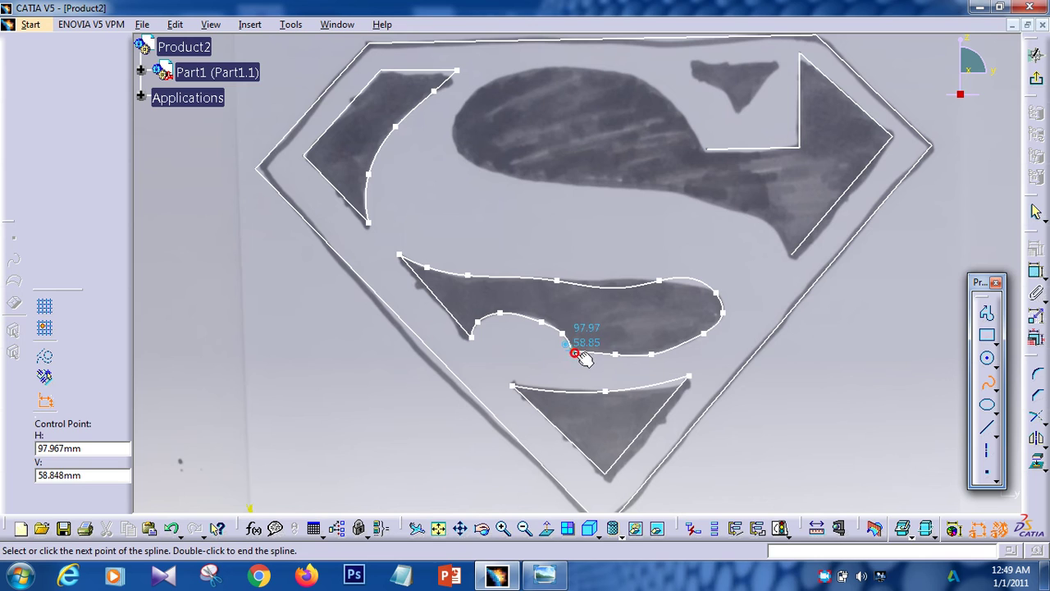
pyautogui.click(574, 354)
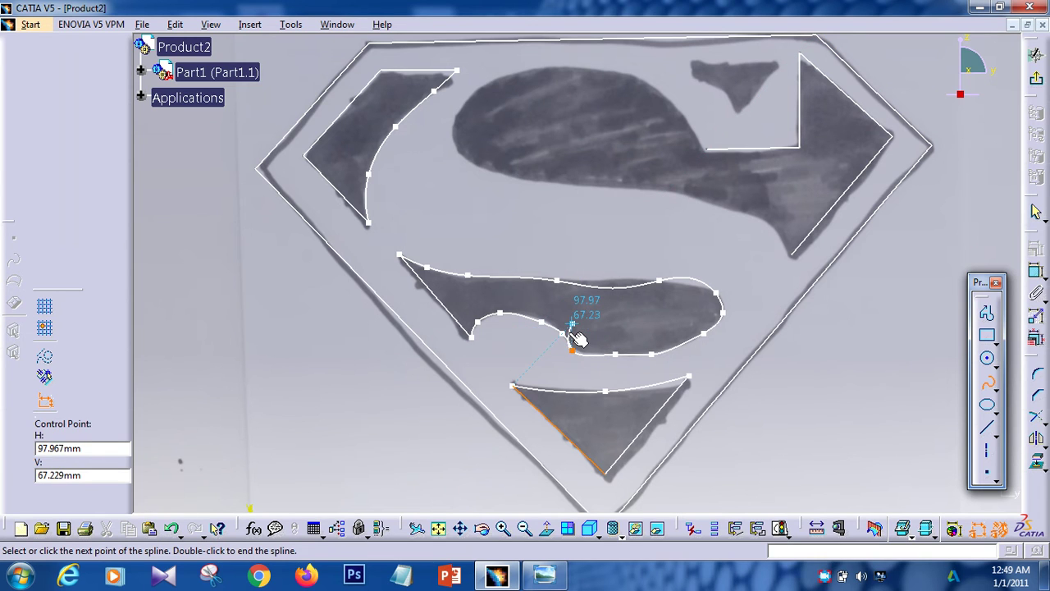
pyautogui.doubleClick(578, 339)
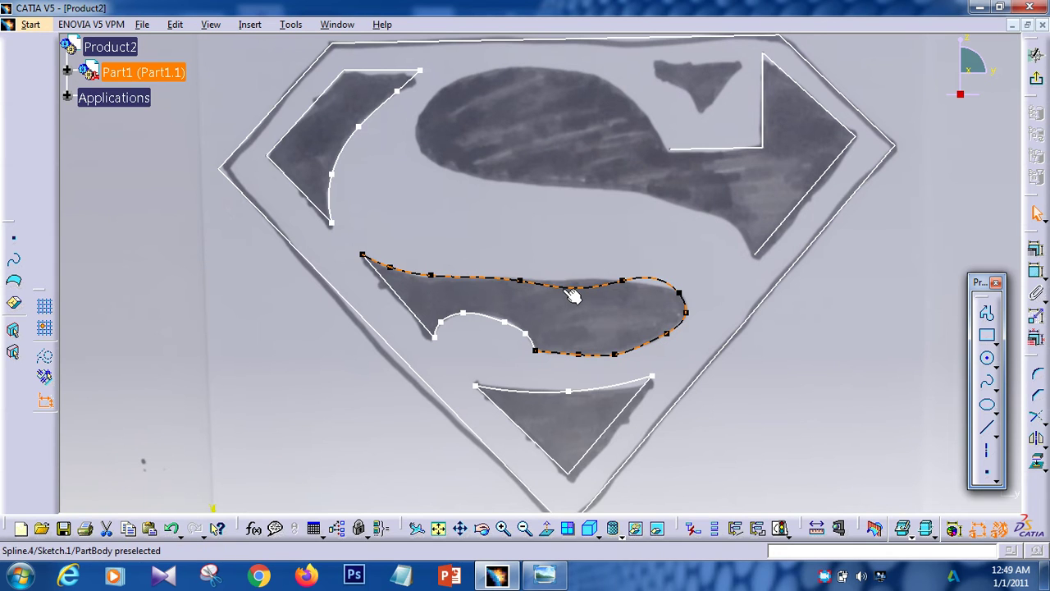
# Try to add a control point after the first point of the spline along the S's lower part.
pyautogui.click(575, 291)
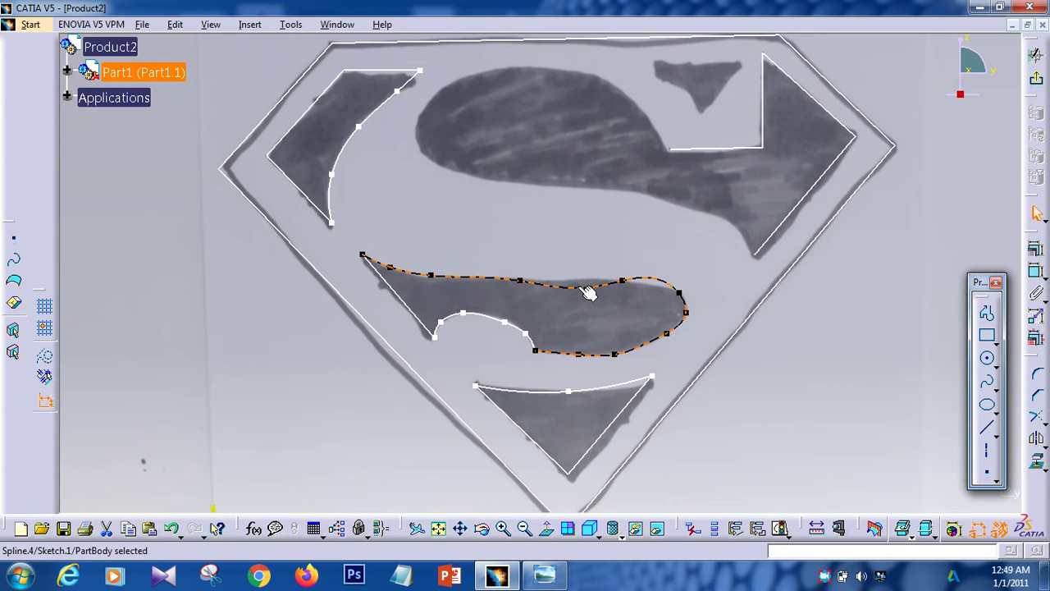
pyautogui.doubleClick(588, 292)
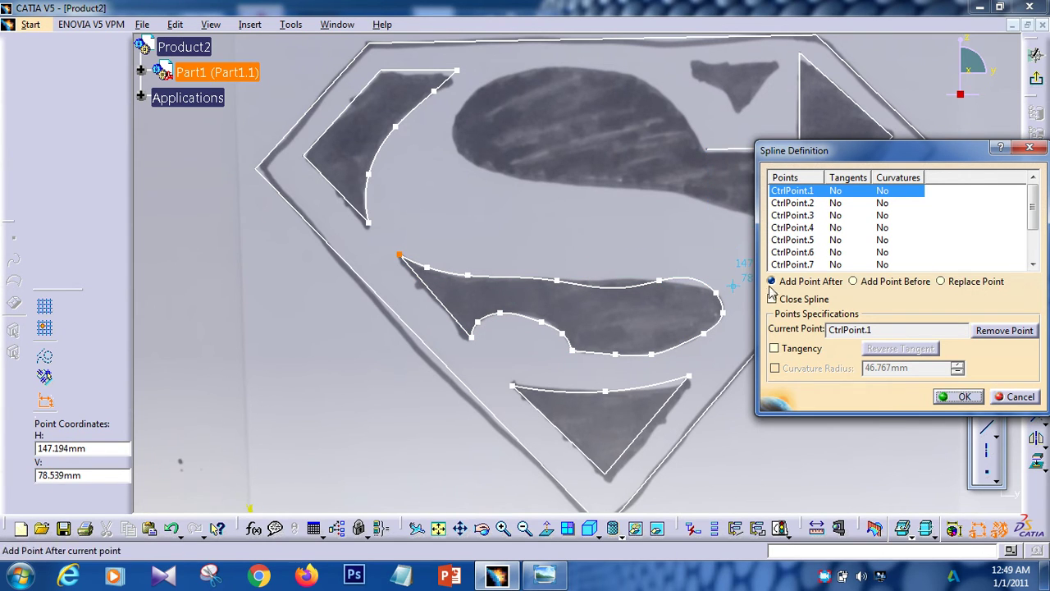
pyautogui.click(620, 294)
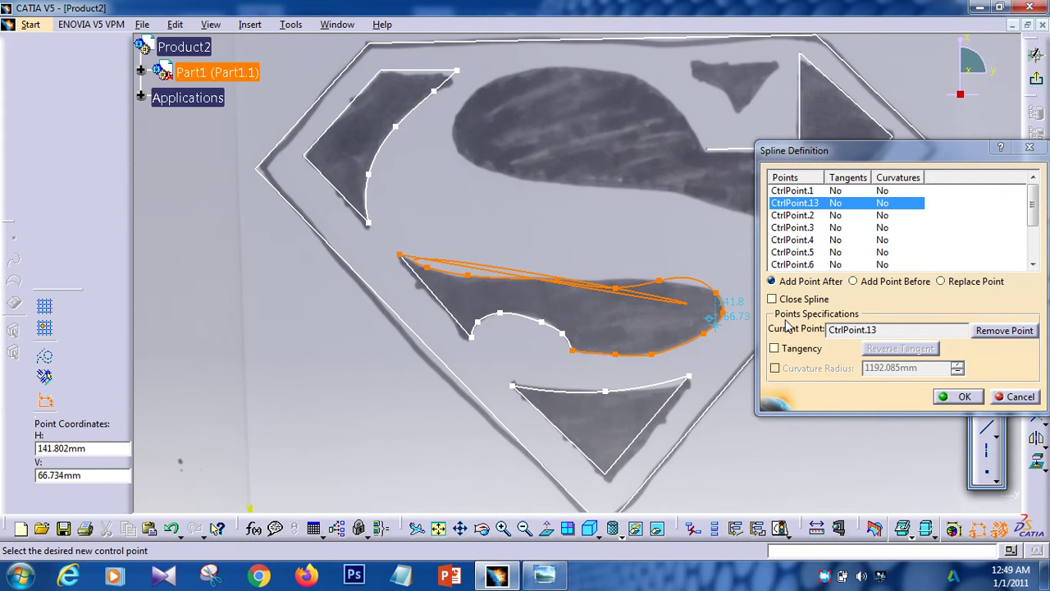
pyautogui.click(965, 398)
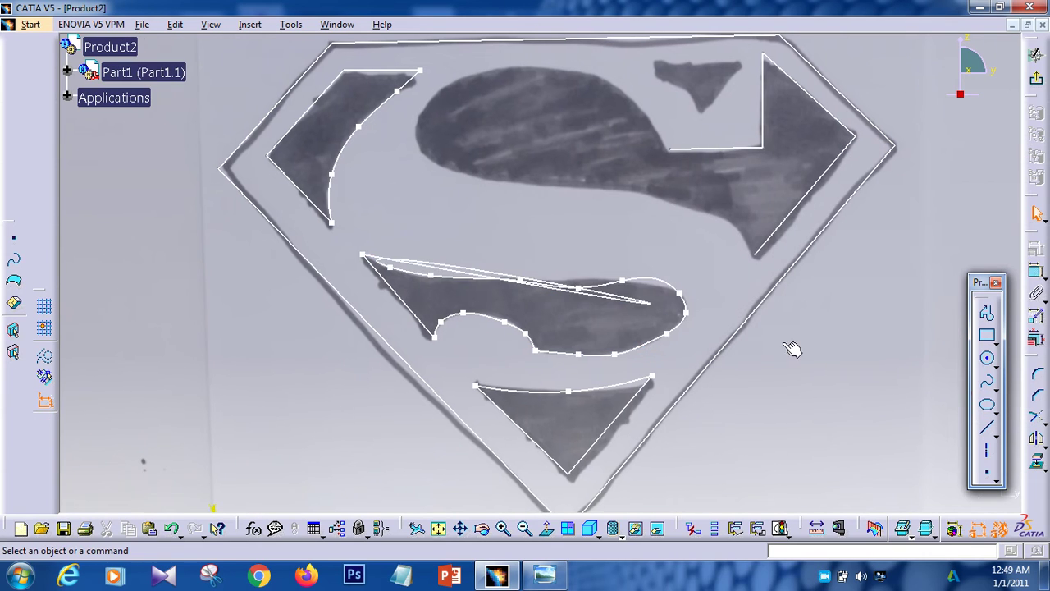
pyautogui.click(569, 323)
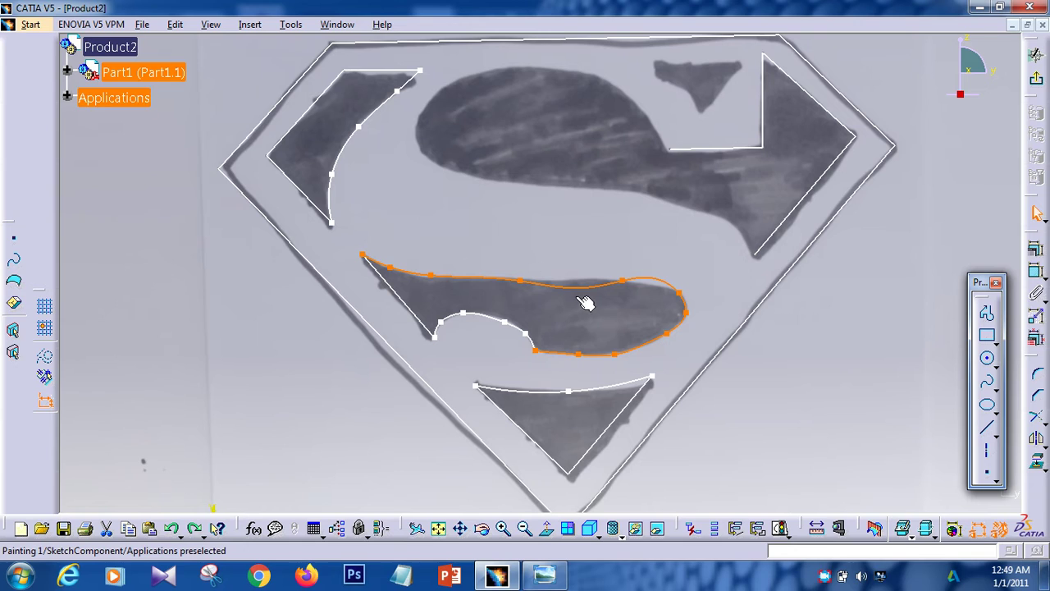
# Reposition the control points along the lower S part's top edge and rounded end so the spline follows the drawing.
pyautogui.click(619, 282)
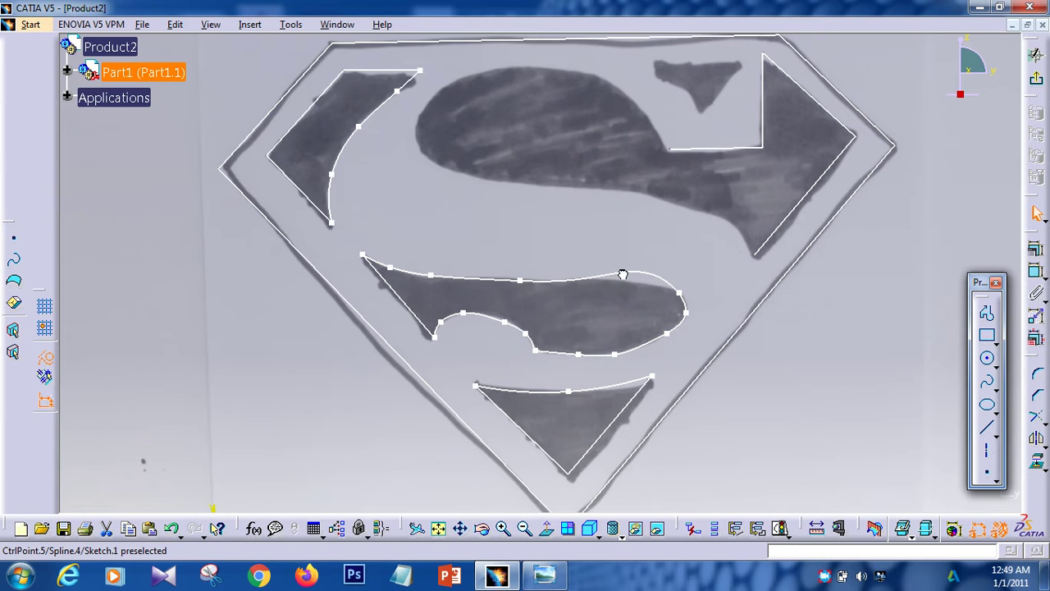
pyautogui.moveTo(623, 274); pyautogui.dragTo(650, 286)
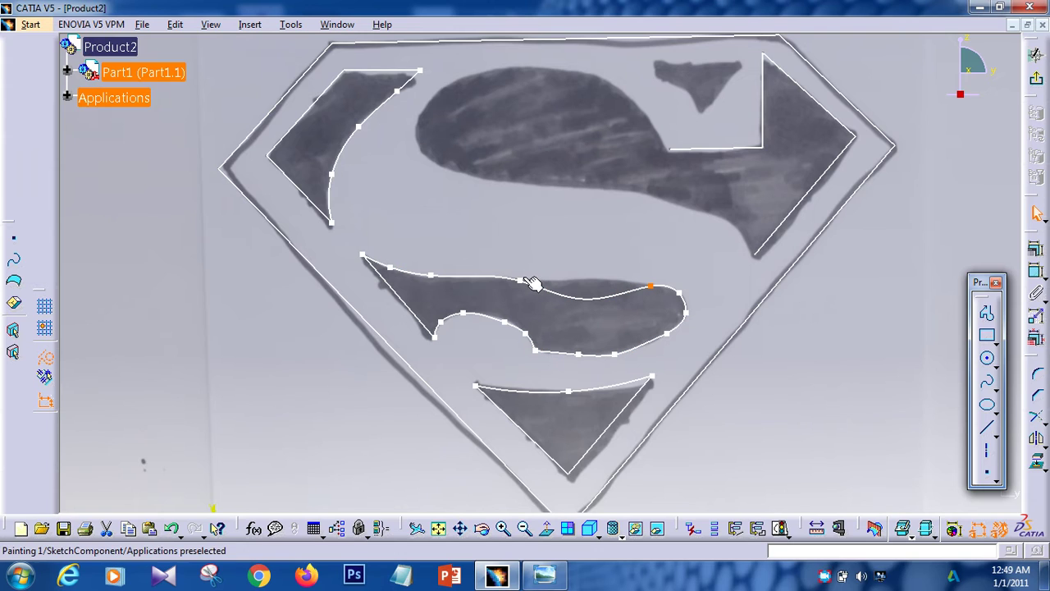
pyautogui.moveTo(522, 280)
pyautogui.mouseDown()
pyautogui.moveTo(609, 274)
pyautogui.moveTo(542, 288)
pyautogui.moveTo(525, 274)
pyautogui.moveTo(488, 282)
pyautogui.moveTo(510, 283)
pyautogui.mouseUp()
pyautogui.moveTo(650, 284); pyautogui.dragTo(578, 281)
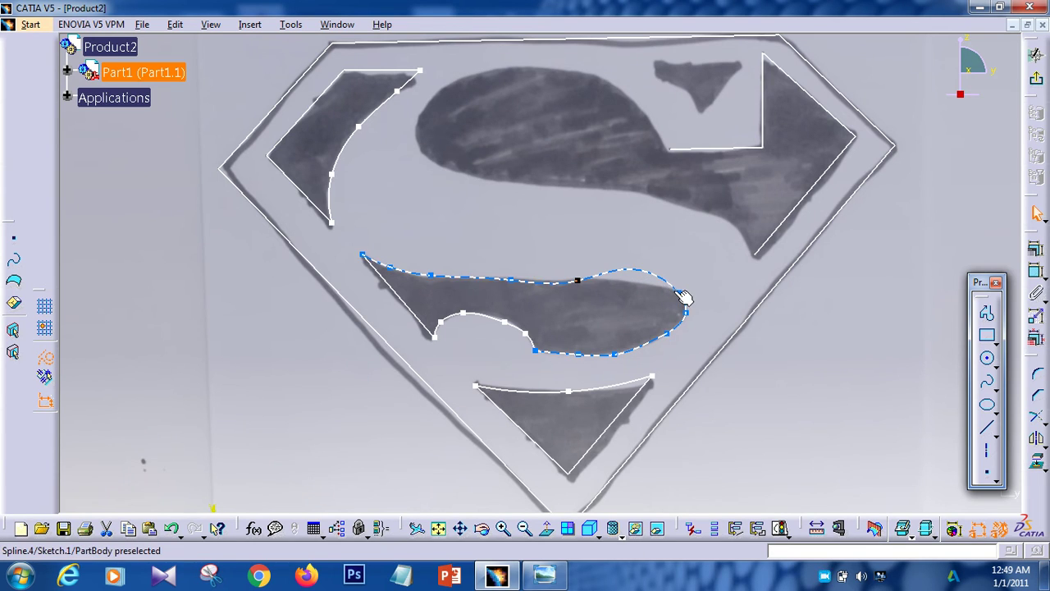
pyautogui.moveTo(679, 293); pyautogui.dragTo(659, 289)
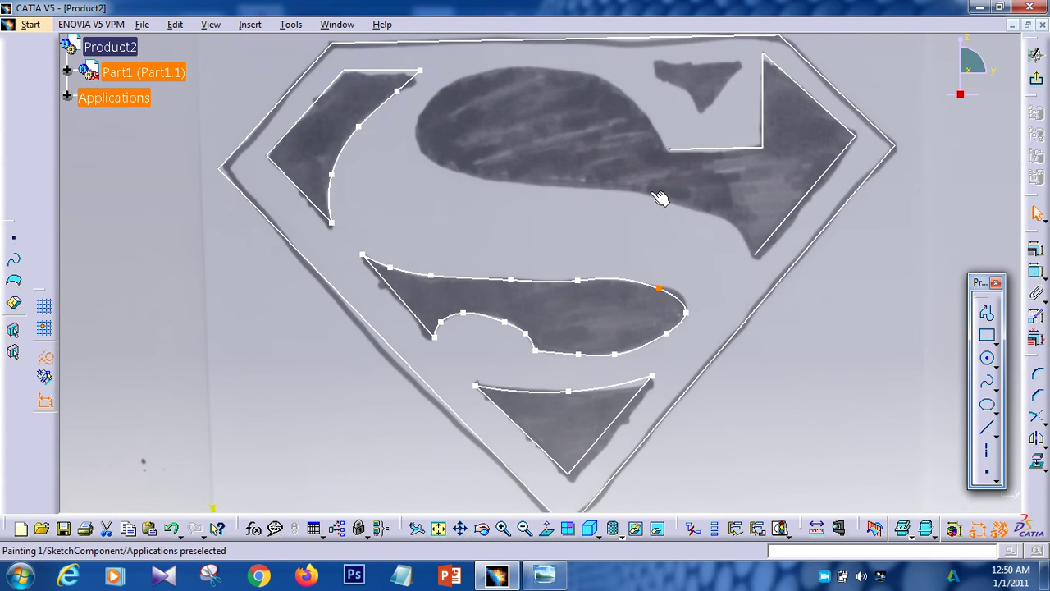
# Trace the S's upper part with a fourteen-point spline from the horizontal line's left end around the rounded head and underside to the lower tip.
pyautogui.moveTo(578, 237)
pyautogui.mouseDown(button='middle')
pyautogui.moveTo(567, 237)
pyautogui.moveTo(559, 265)
pyautogui.mouseUp(button='middle')
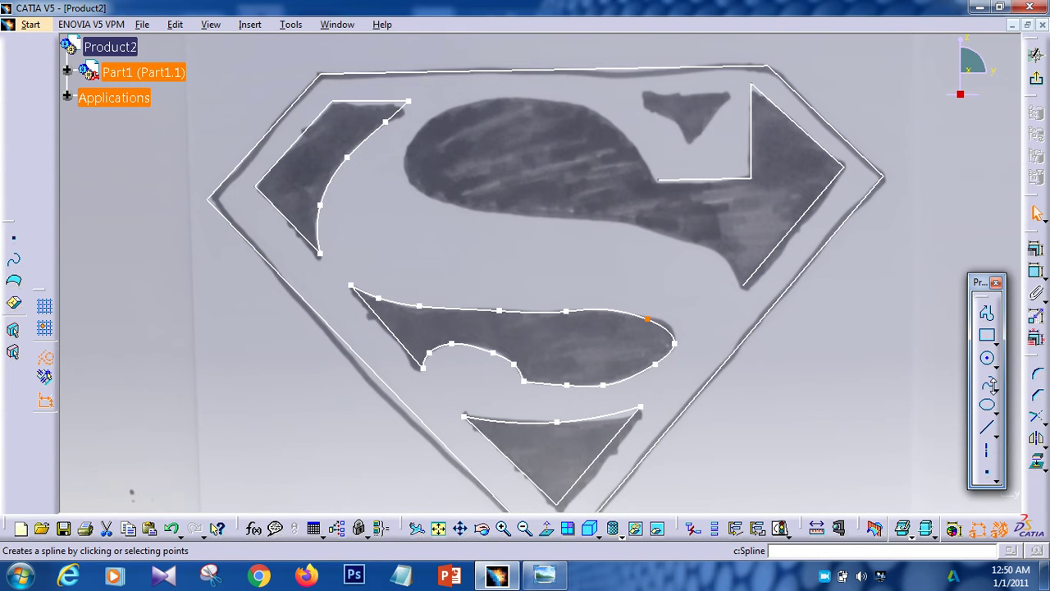
pyautogui.click(988, 385)
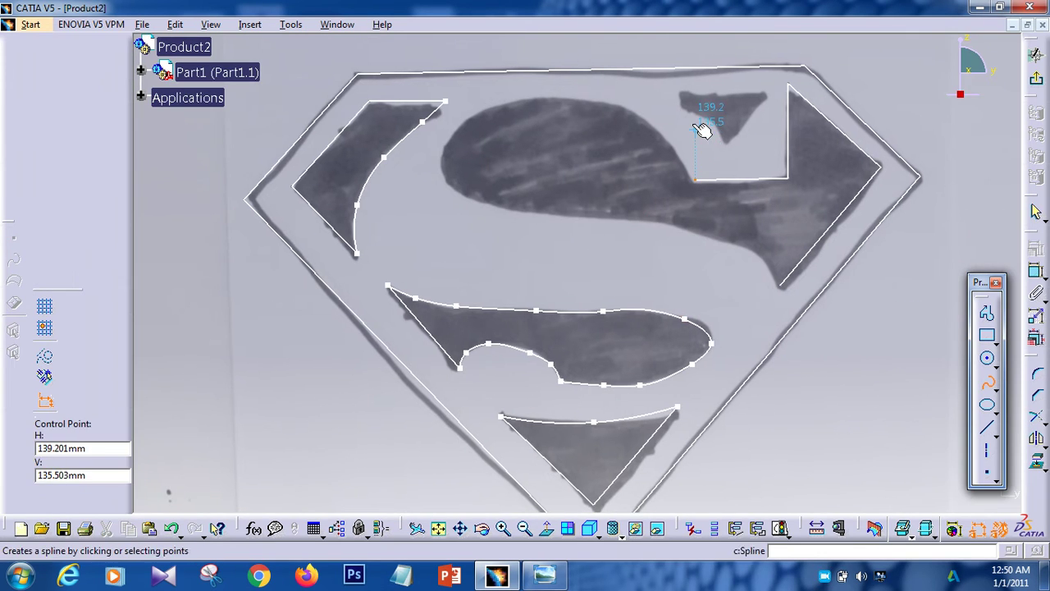
pyautogui.click(695, 178)
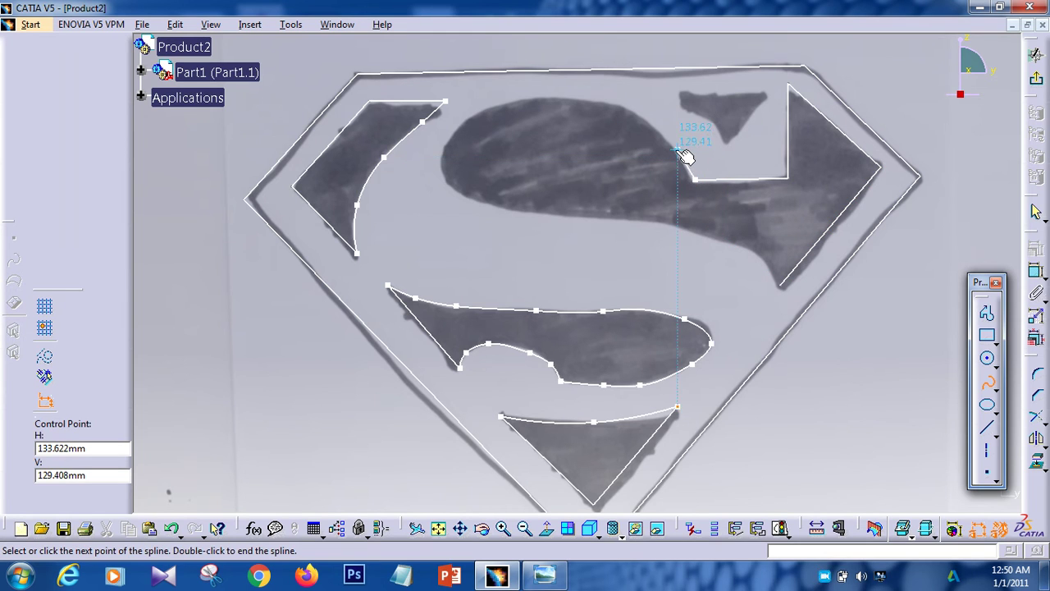
pyautogui.click(678, 151)
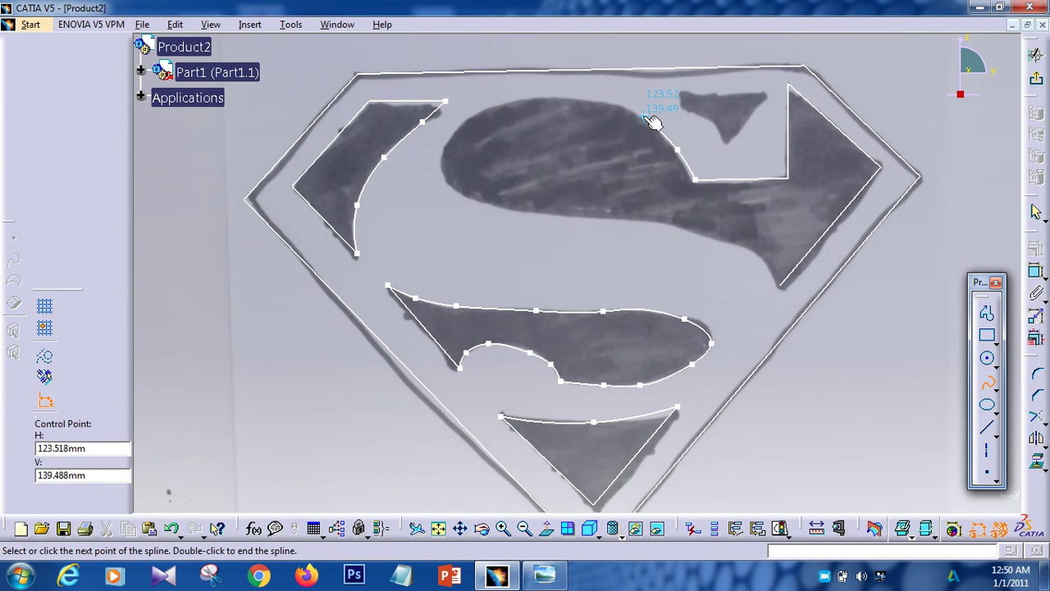
pyautogui.click(643, 116)
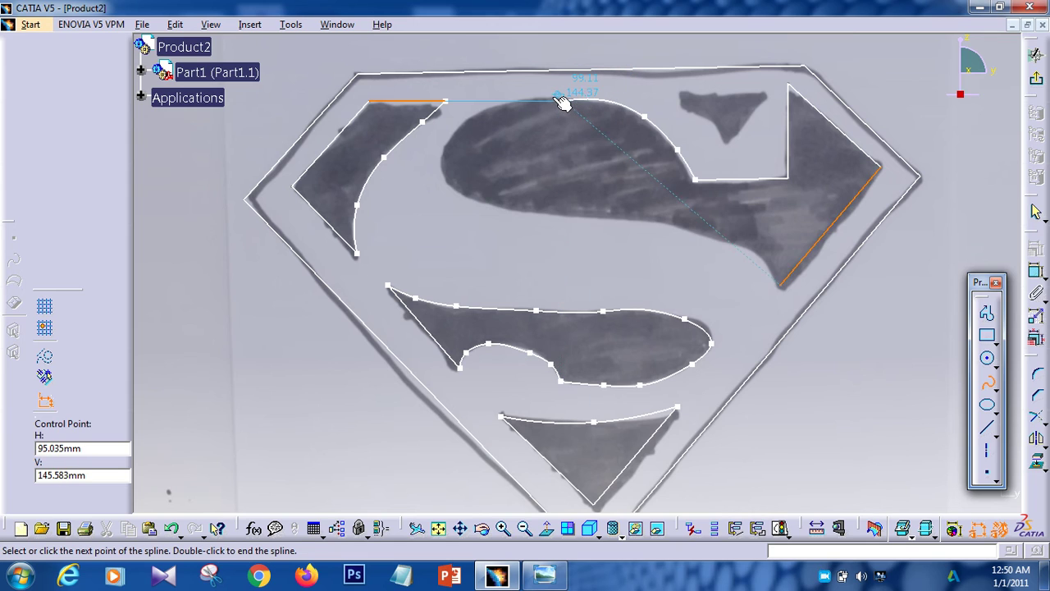
pyautogui.click(551, 97)
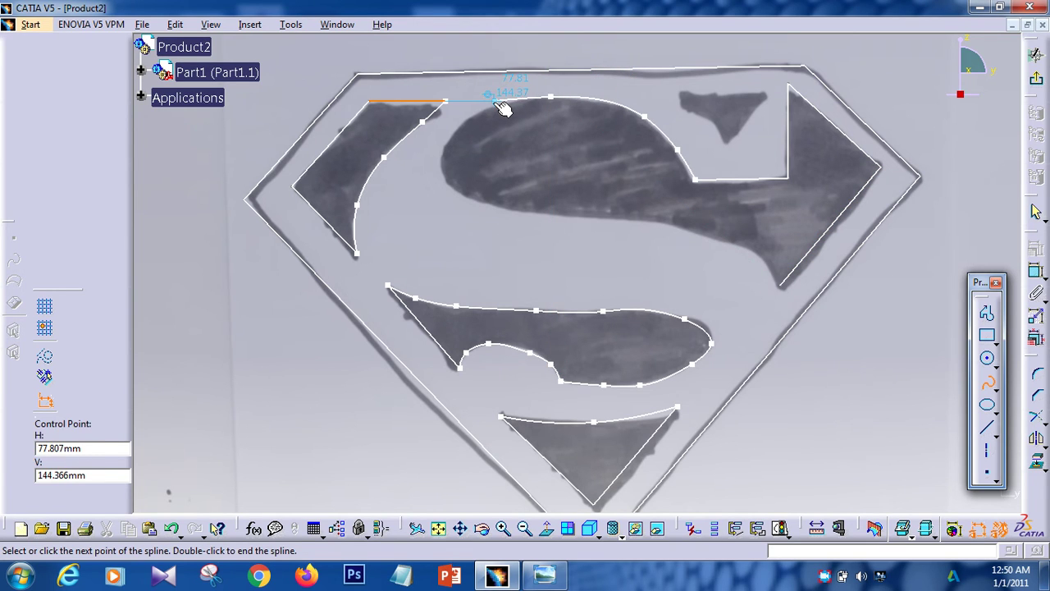
pyautogui.click(492, 109)
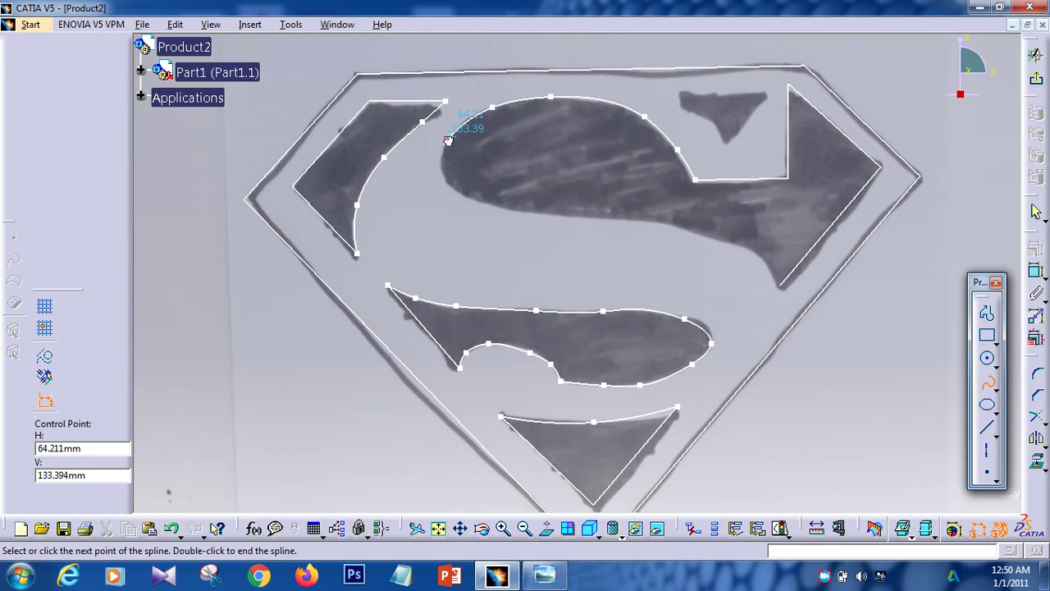
pyautogui.click(448, 137)
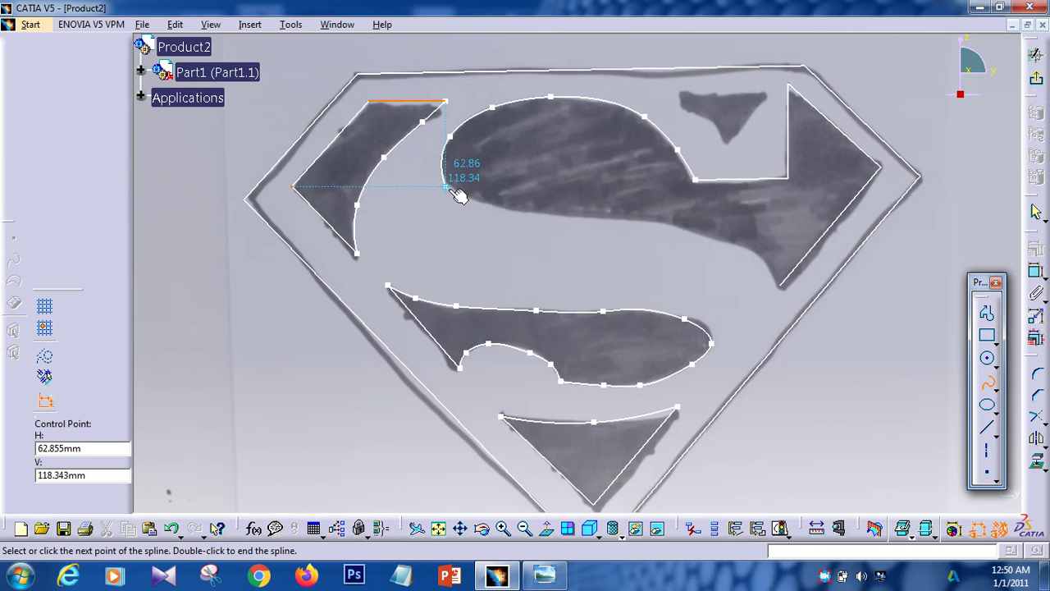
pyautogui.click(449, 191)
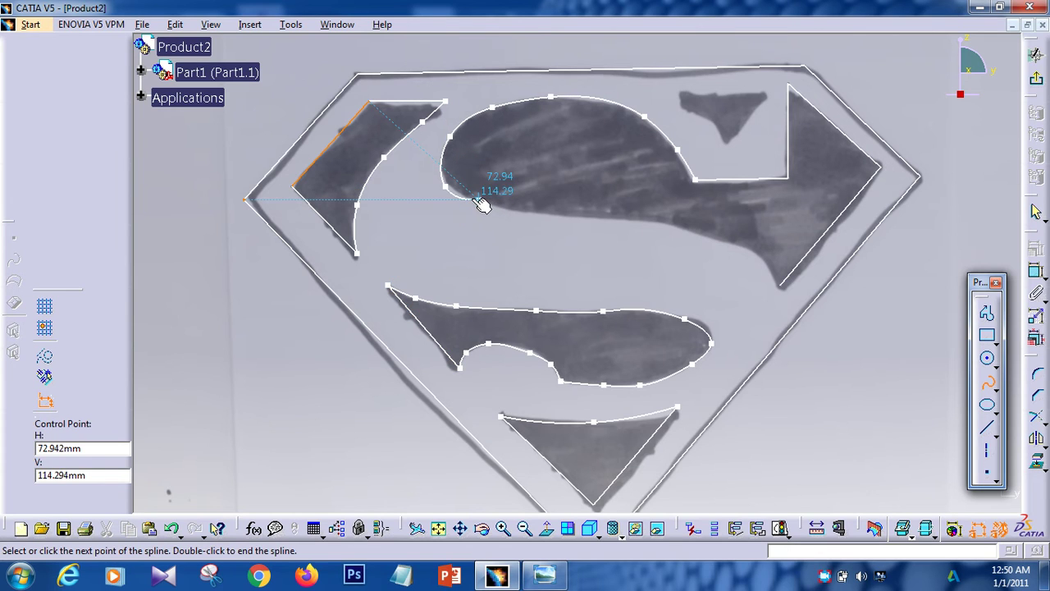
pyautogui.click(466, 199)
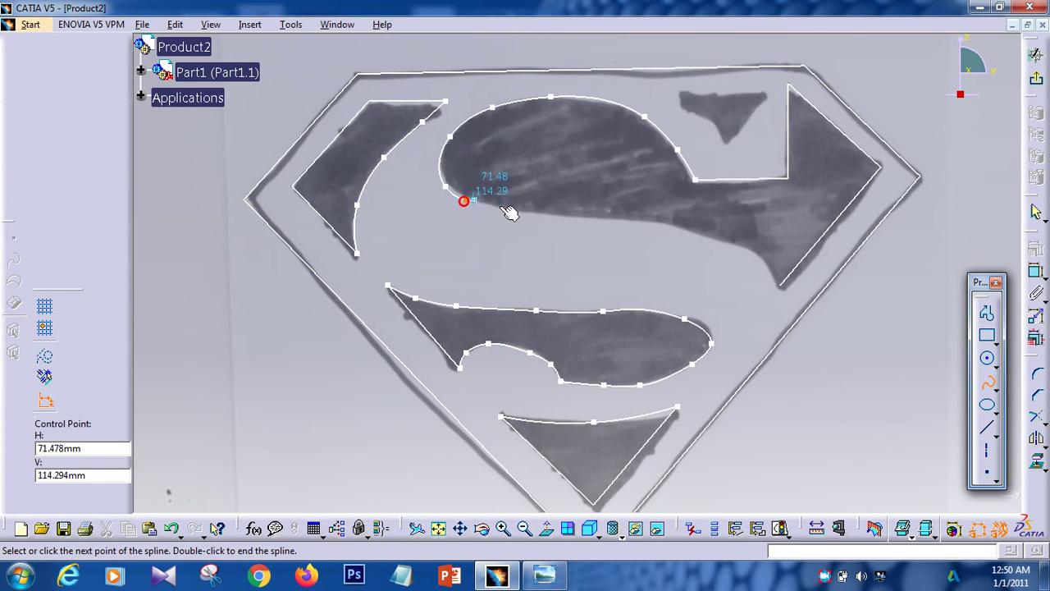
pyautogui.click(514, 213)
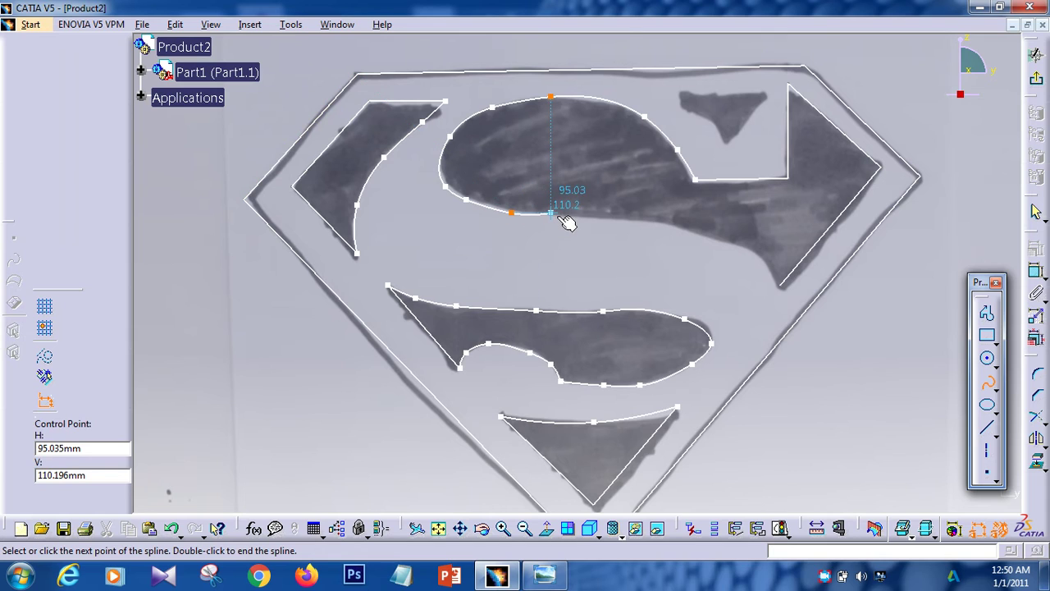
pyautogui.click(576, 218)
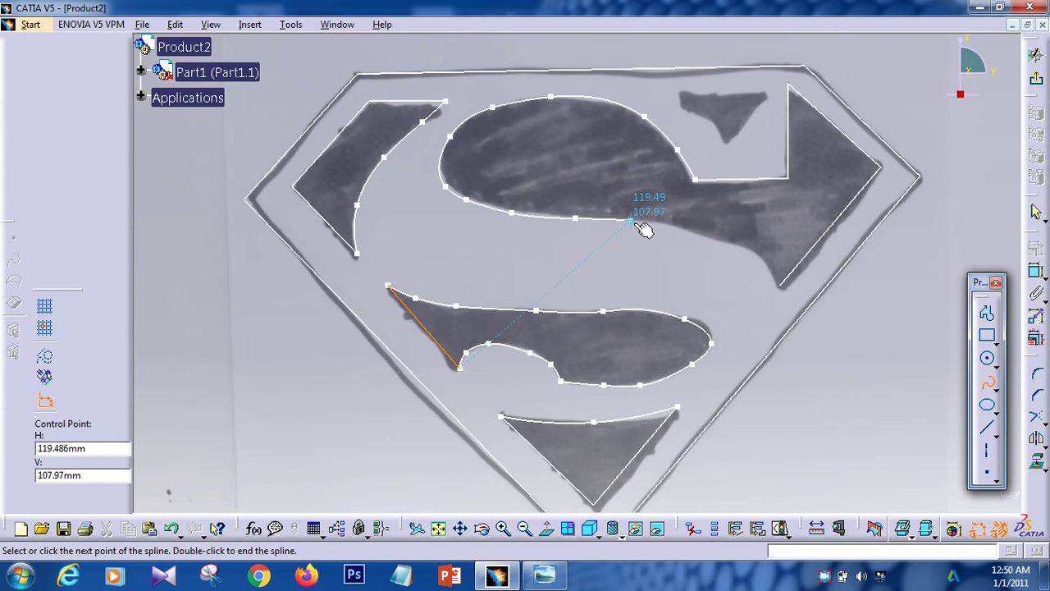
pyautogui.click(631, 221)
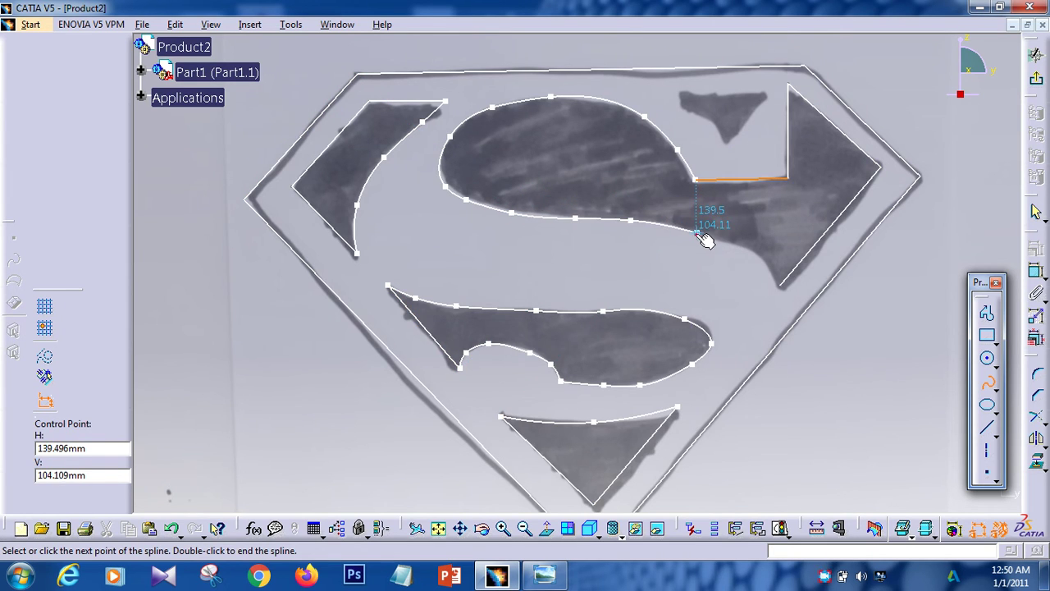
pyautogui.click(698, 234)
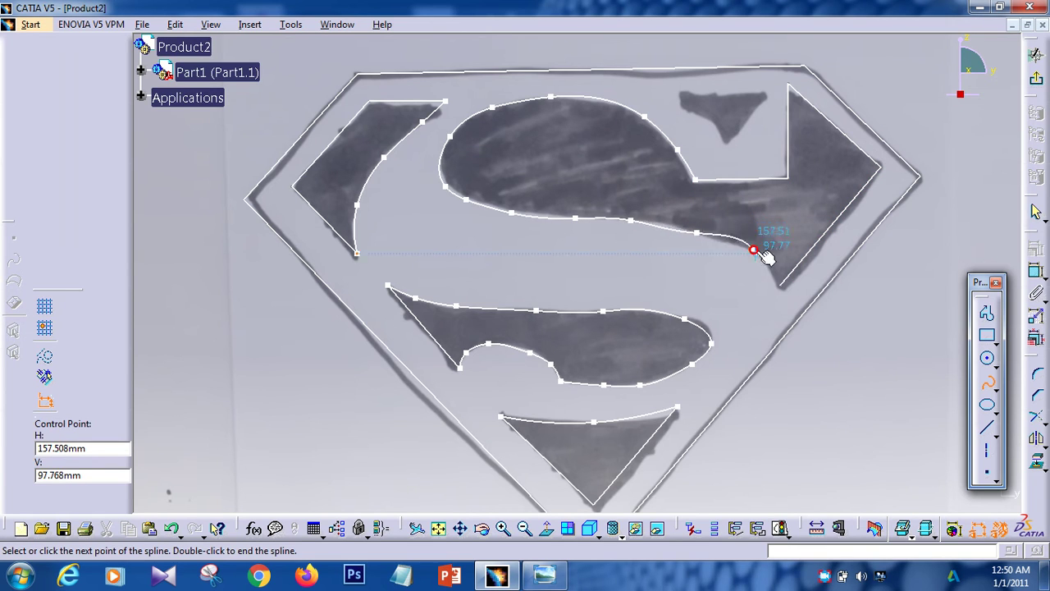
pyautogui.click(754, 249)
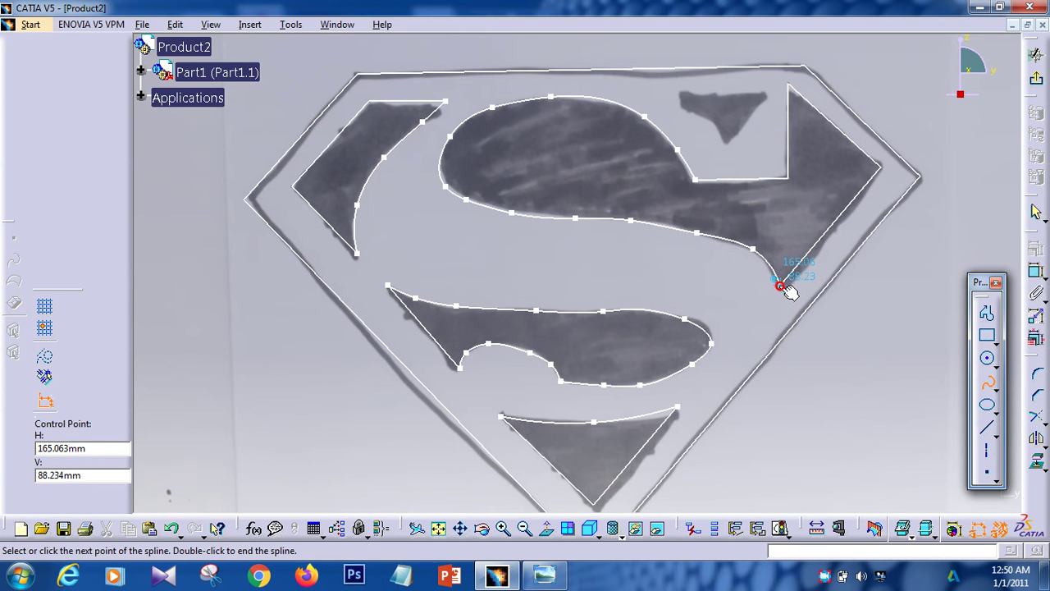
pyautogui.click(779, 286)
pyautogui.press('Escape')
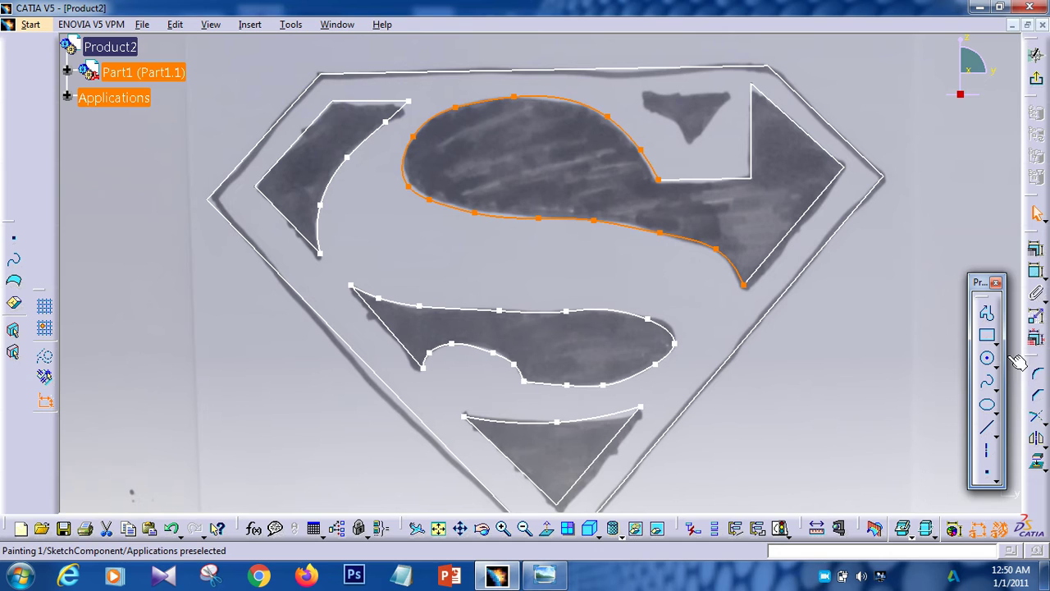
# Trace the small upper-right triangle as an open profile with a slanted edge about 21 mm long, a horizontal top edge and a 5 mm vertical edge.
pyautogui.click(987, 313)
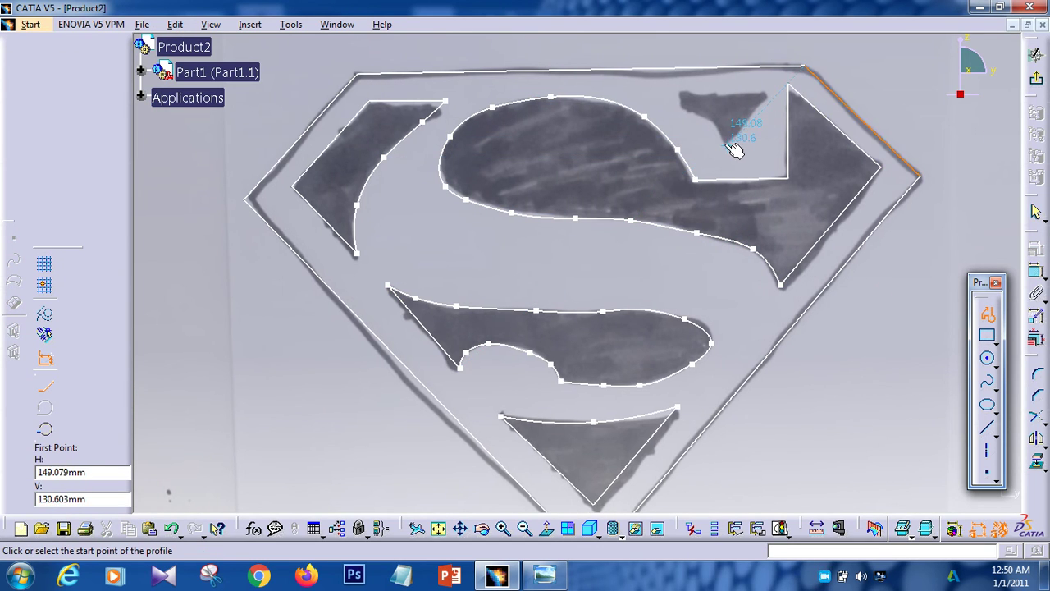
pyautogui.click(728, 143)
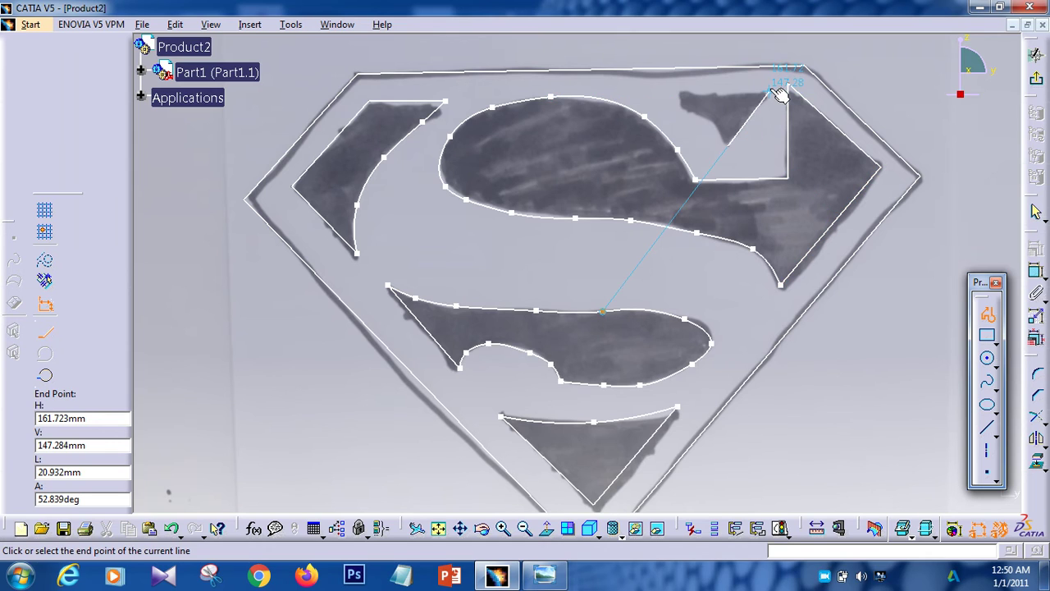
pyautogui.click(770, 92)
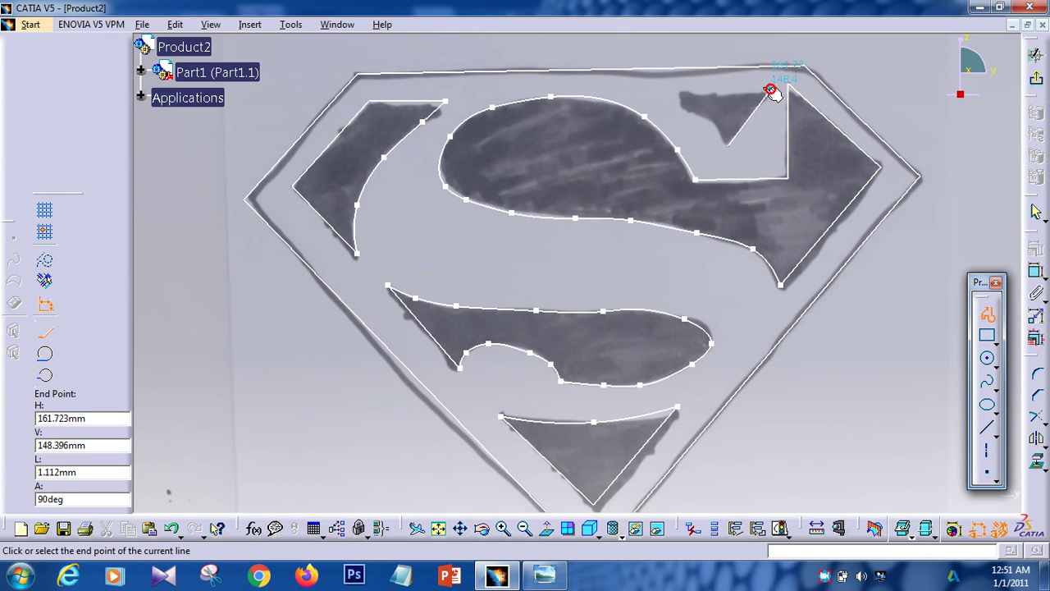
pyautogui.click(679, 93)
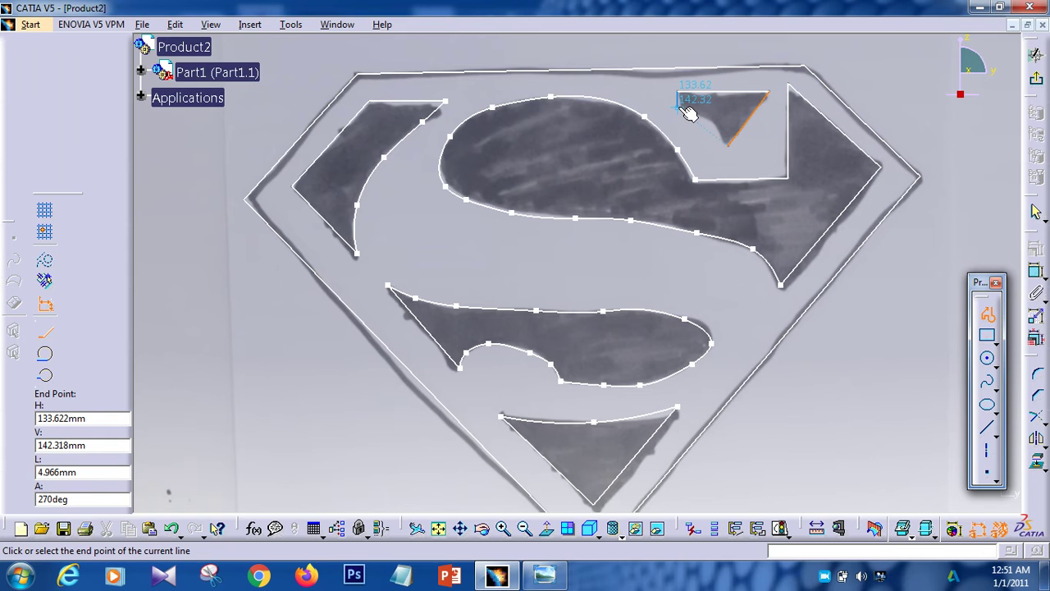
pyautogui.click(680, 103)
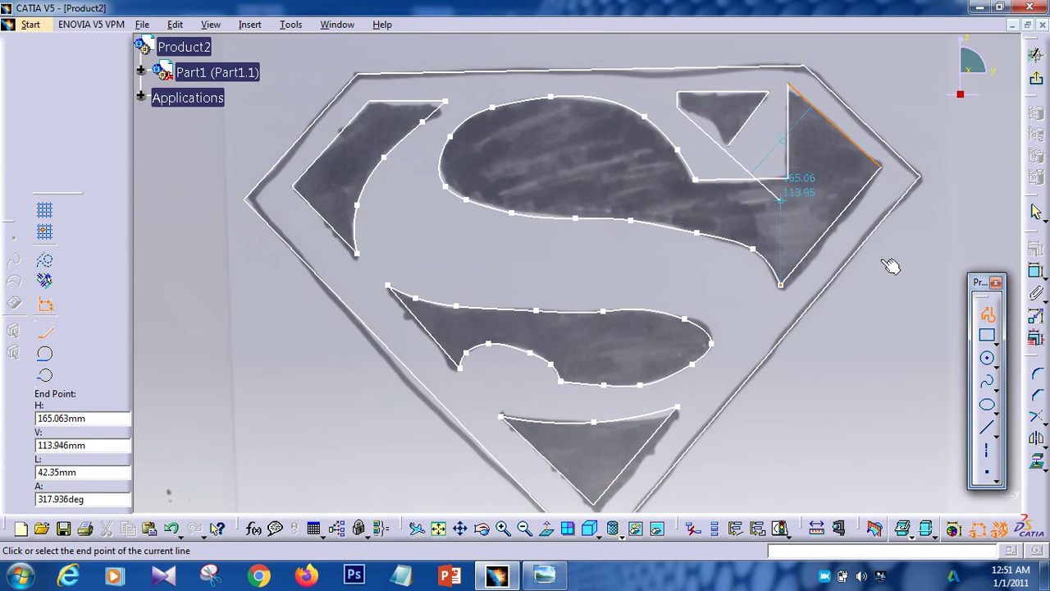
pyautogui.click(988, 316)
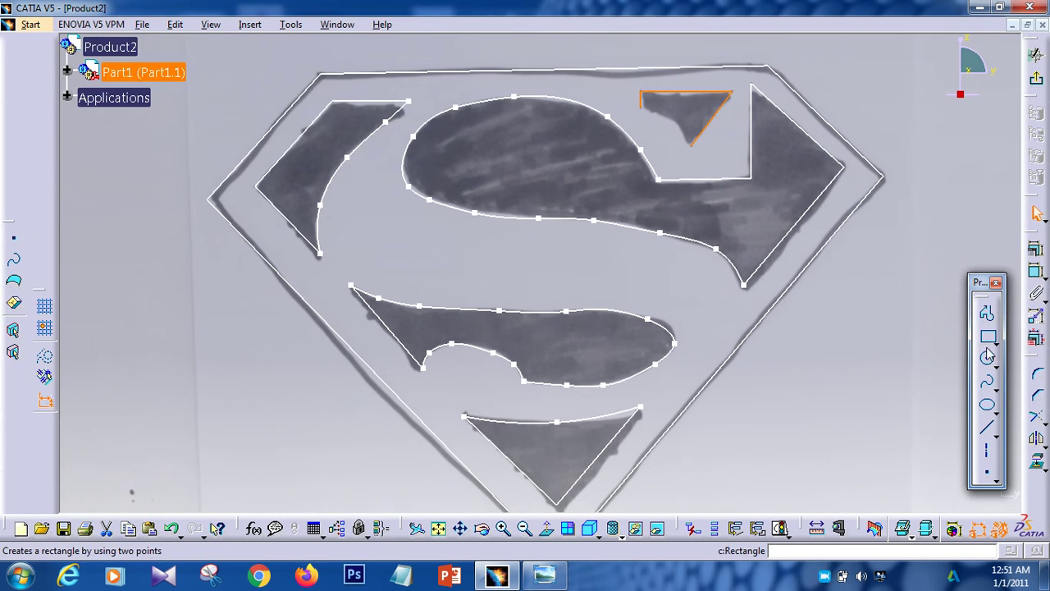
# Close the small upper-right triangle with a four-point spline from its lower tip to the vertical edge's lower end, and exit the sketch.
pyautogui.click(988, 386)
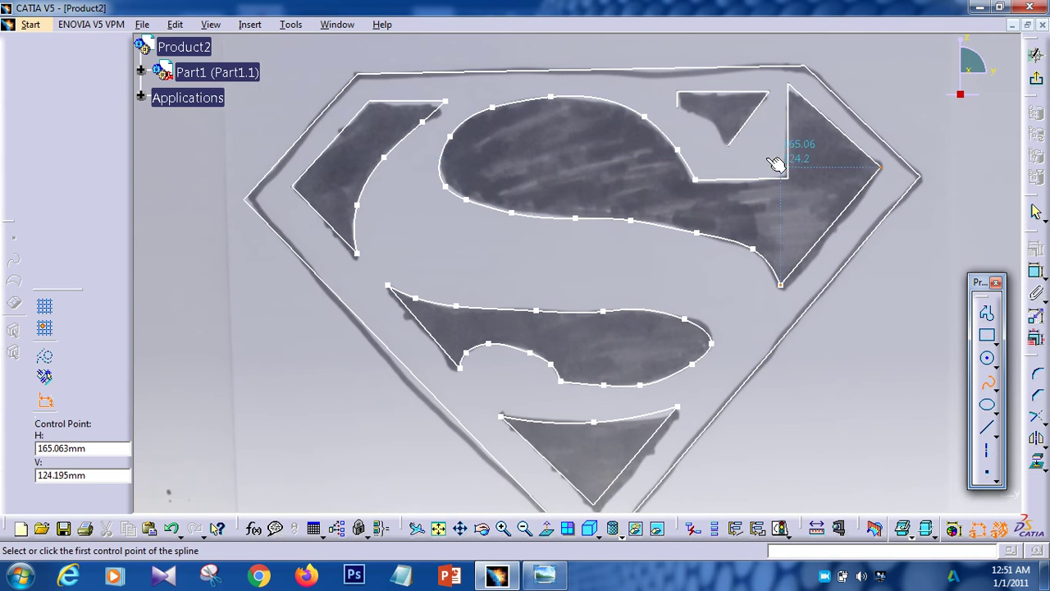
pyautogui.click(727, 143)
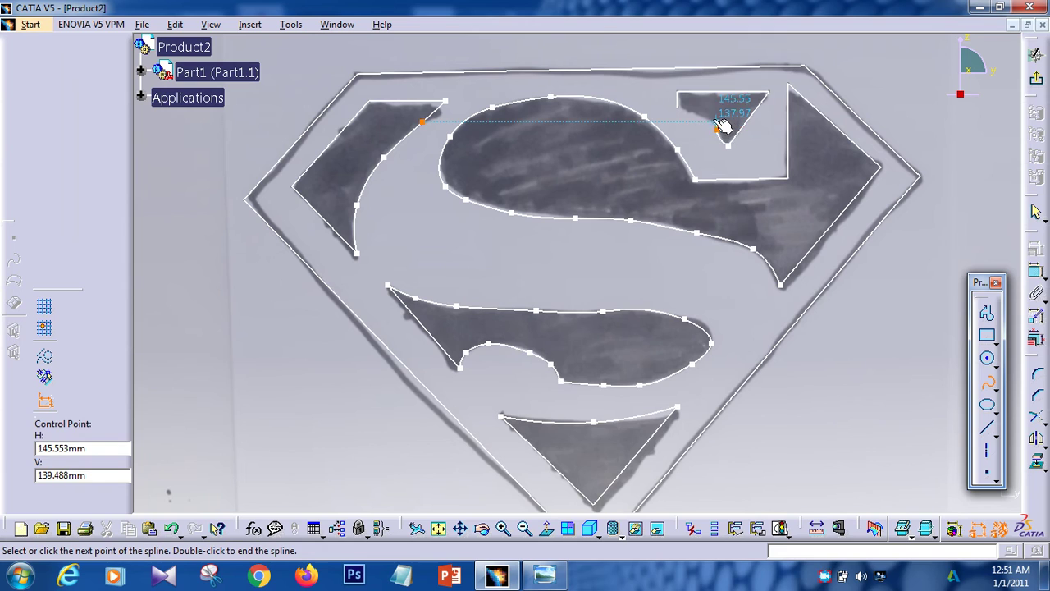
pyautogui.click(705, 118)
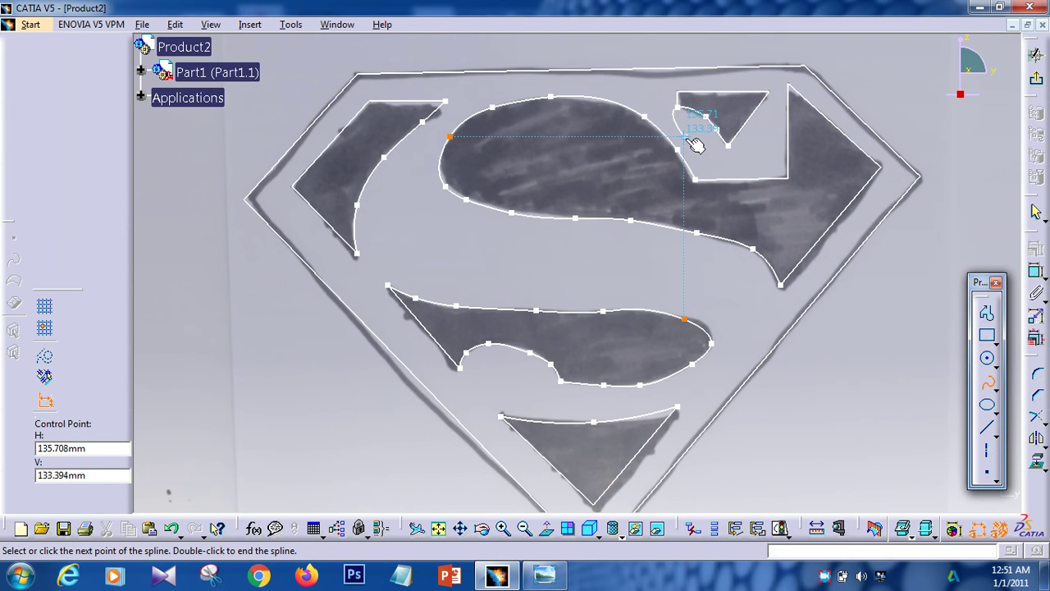
pyautogui.click(676, 107)
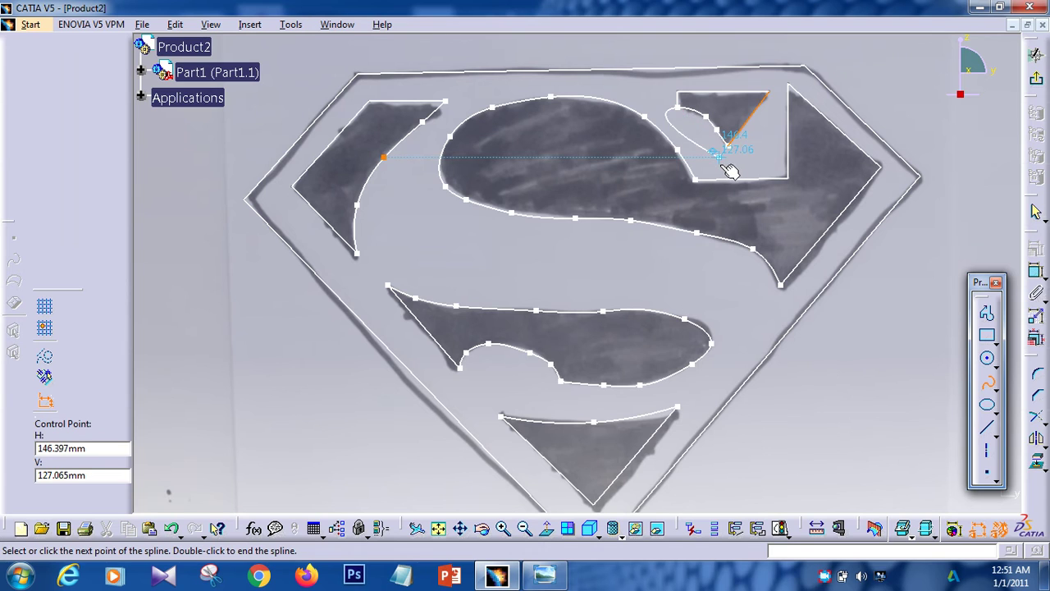
pyautogui.doubleClick(689, 147)
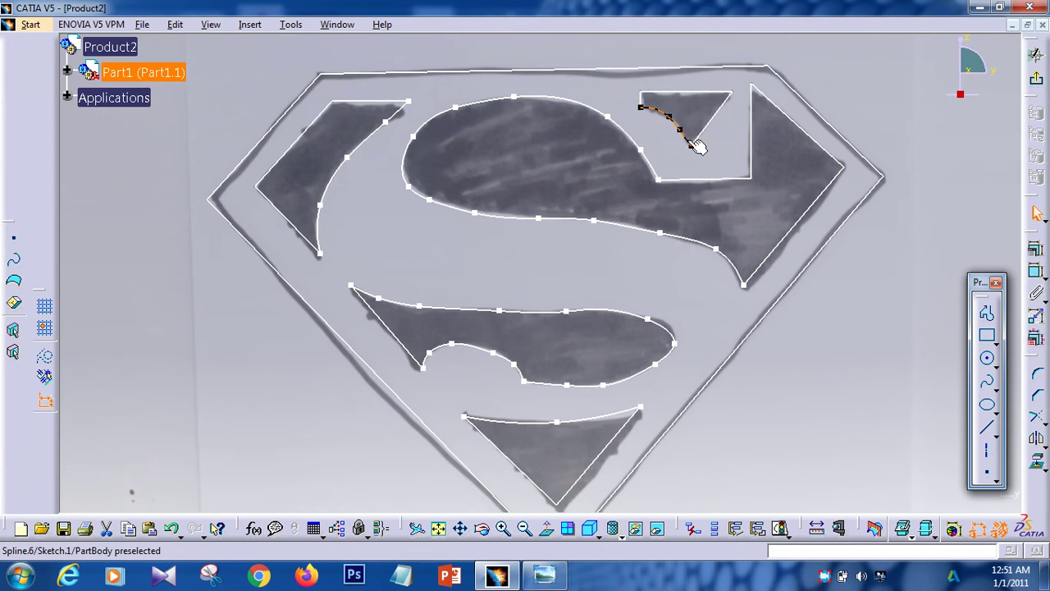
pyautogui.moveTo(819, 393)
pyautogui.mouseDown(button='middle')
pyautogui.moveTo(813, 306)
pyautogui.moveTo(823, 315)
pyautogui.mouseUp(button='middle')
pyautogui.moveTo(860, 233); pyautogui.dragTo(828, 347, button='middle')
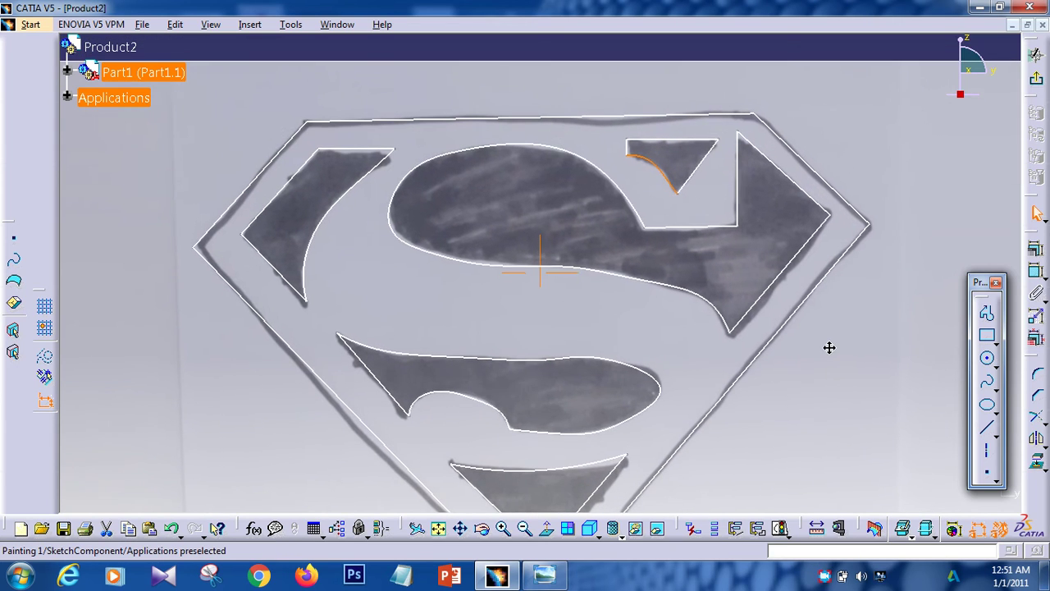
pyautogui.click(1039, 81)
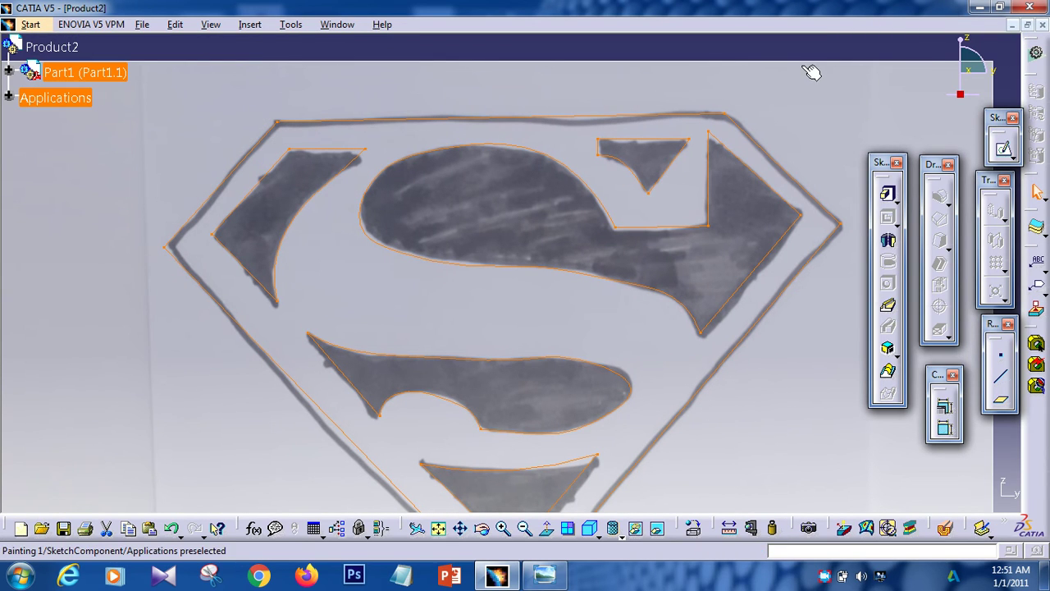
# Preview a 20 mm pad of the traced logo sketch against the drawing.
pyautogui.moveTo(804, 73)
pyautogui.mouseDown(button='middle')
pyautogui.moveTo(750, 145)
pyautogui.moveTo(598, 228)
pyautogui.moveTo(583, 251)
pyautogui.mouseUp(button='middle')
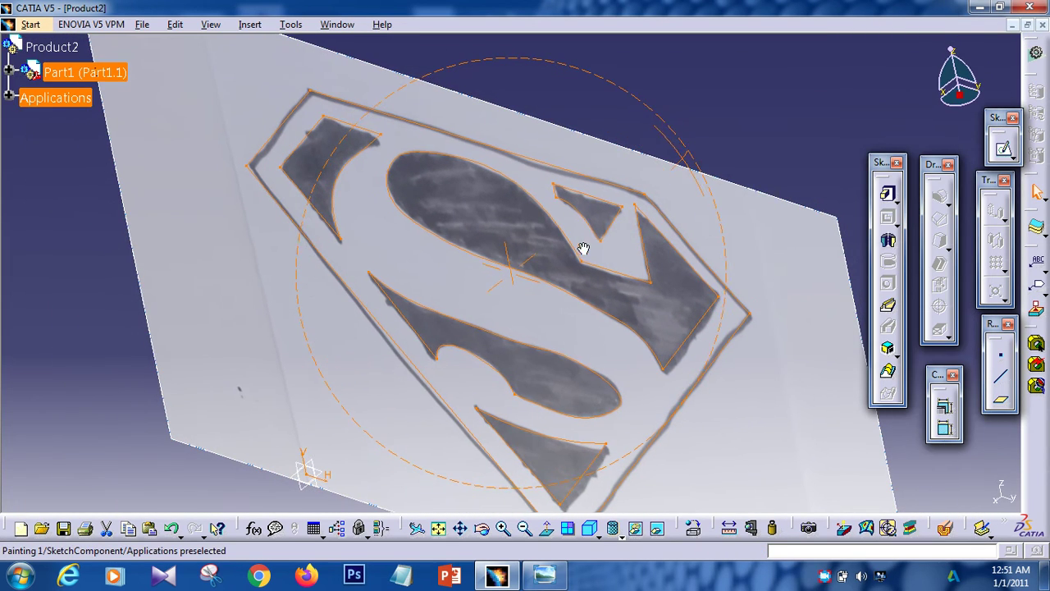
pyautogui.moveTo(701, 168); pyautogui.dragTo(710, 135, button='middle')
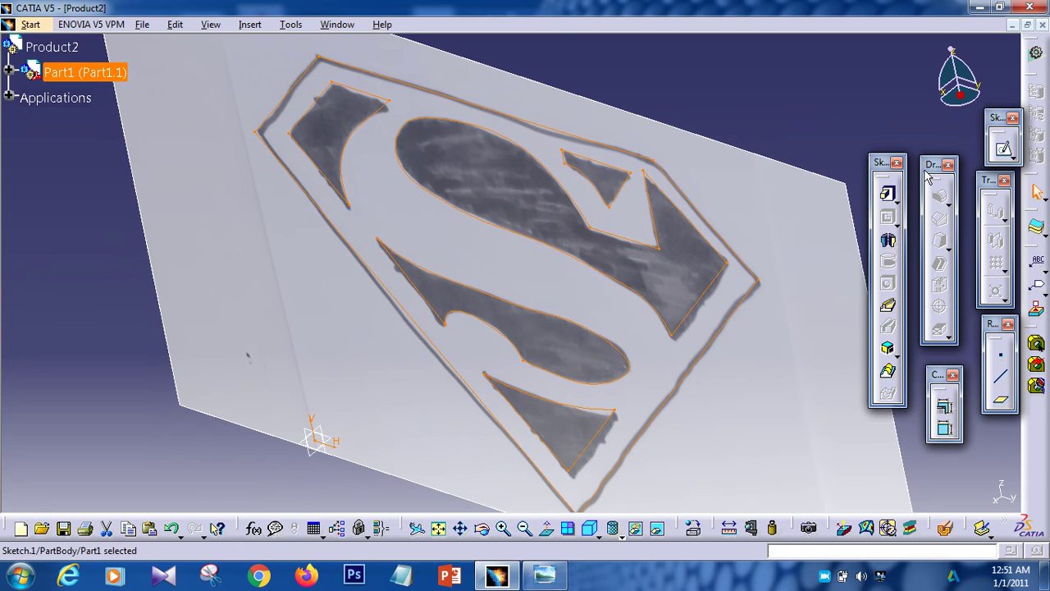
pyautogui.click(881, 195)
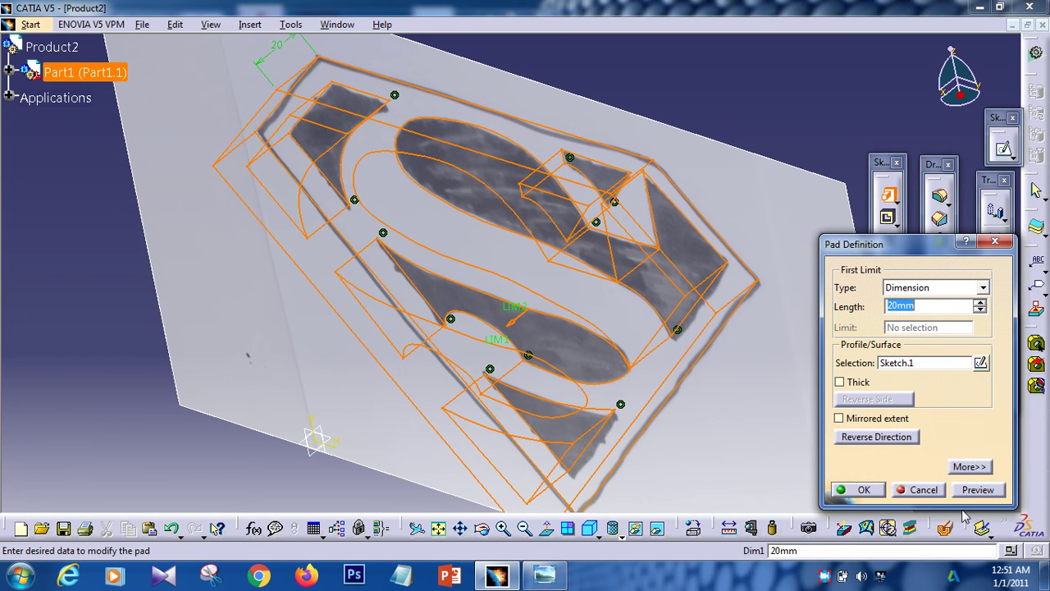
pyautogui.click(986, 492)
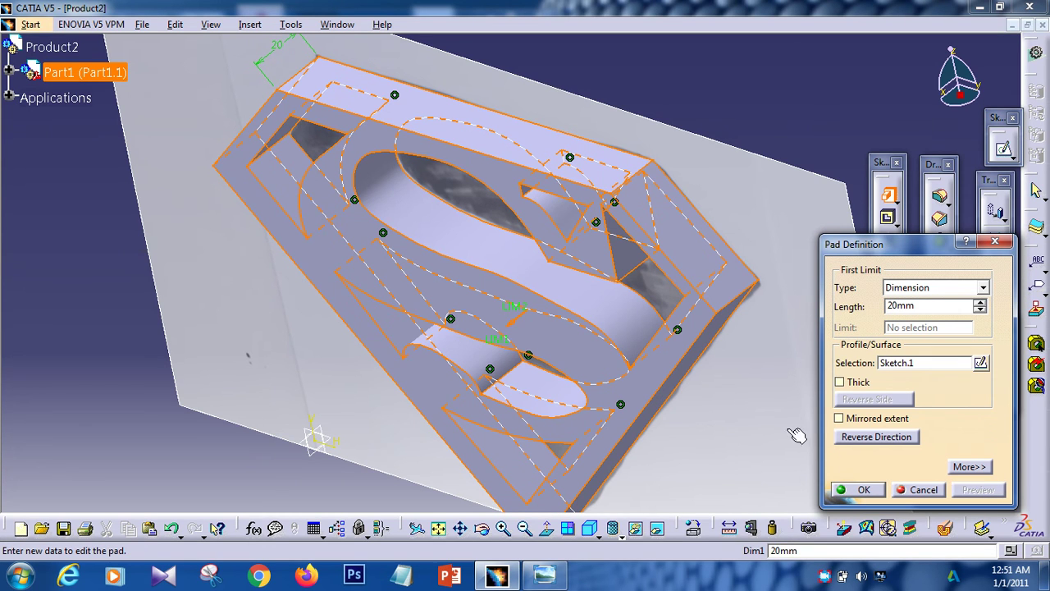
pyautogui.moveTo(533, 271); pyautogui.dragTo(630, 154, button='middle')
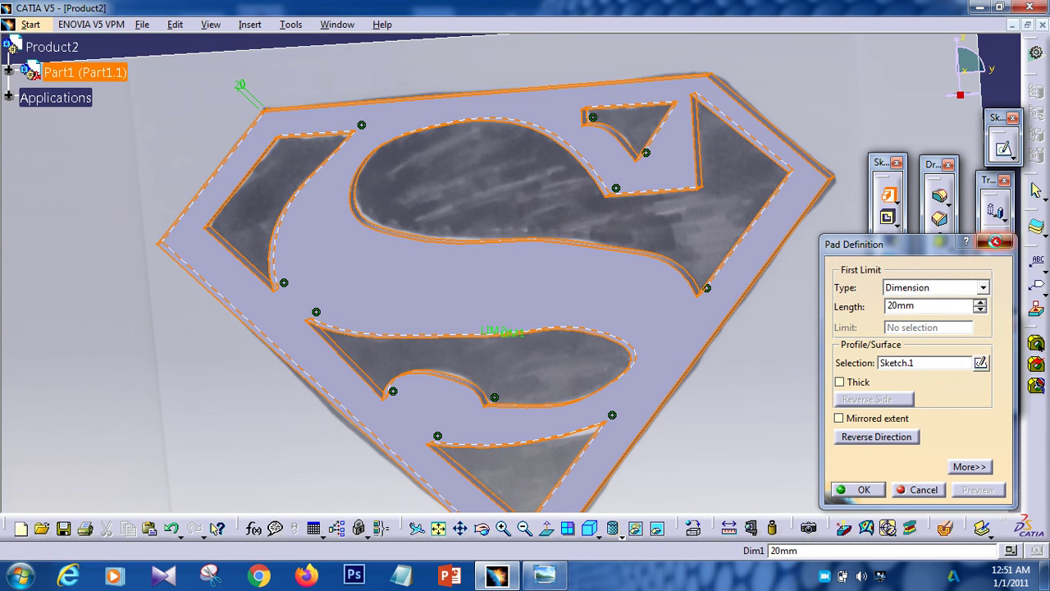
pyautogui.press('Escape')
# Hide the Painting Gallery holding the imported drawing.
pyautogui.click(8, 98)
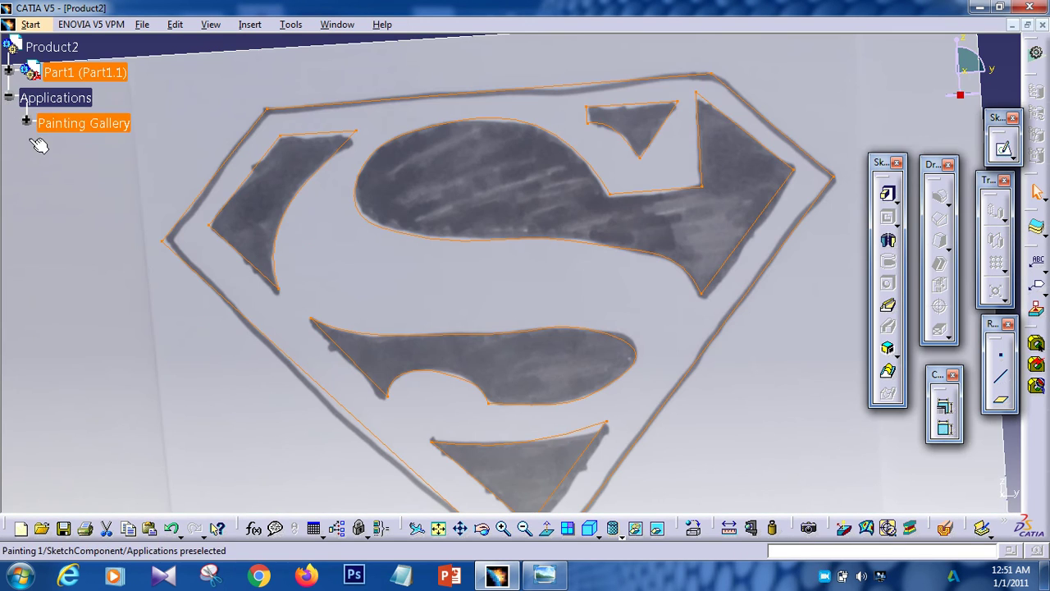
pyautogui.doubleClick(71, 125)
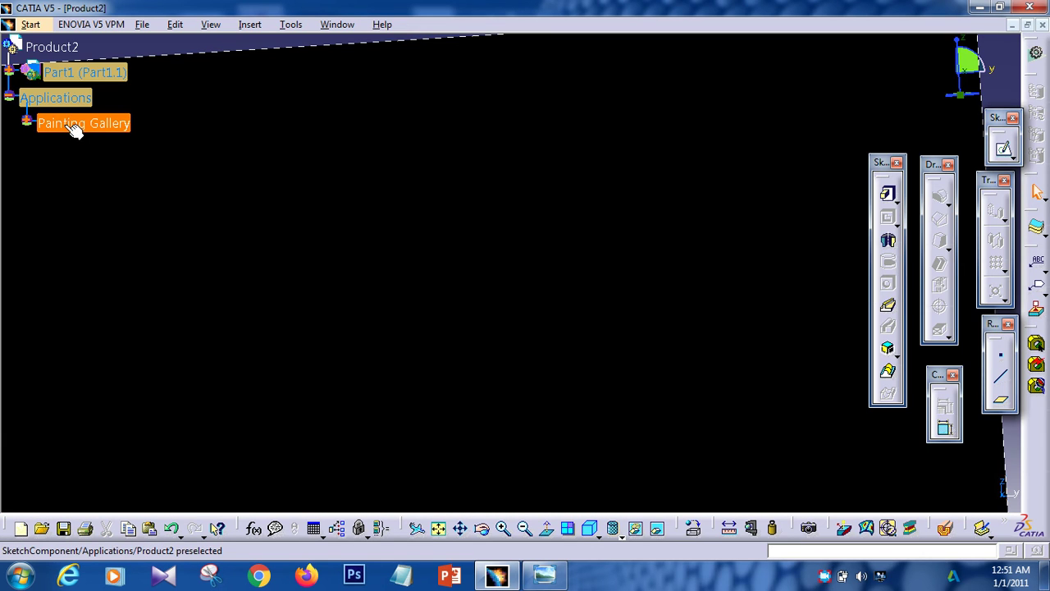
pyautogui.click(41, 121)
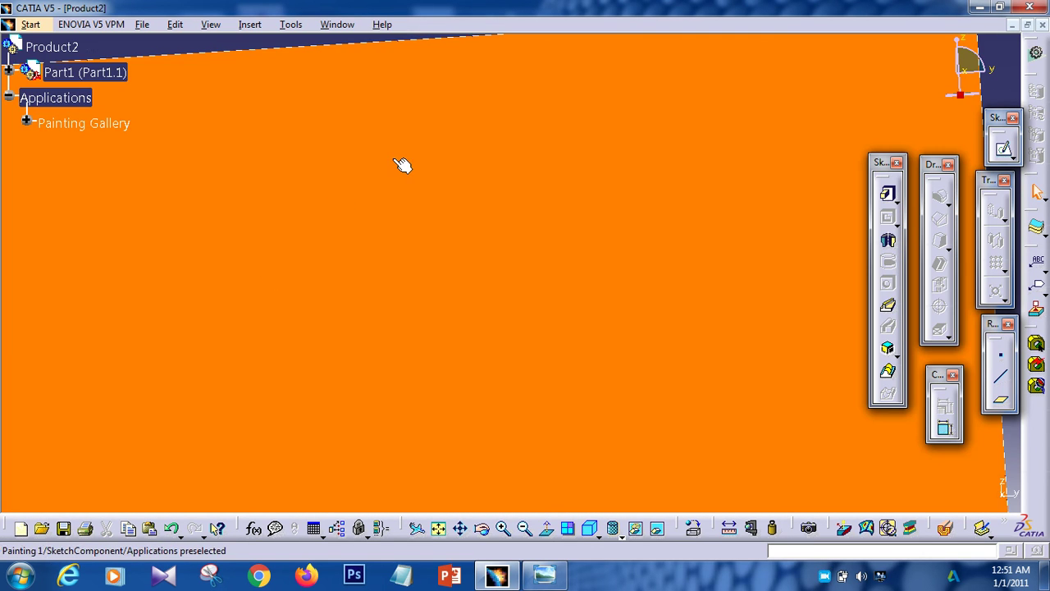
pyautogui.click(197, 140)
pyautogui.rightClick(110, 123)
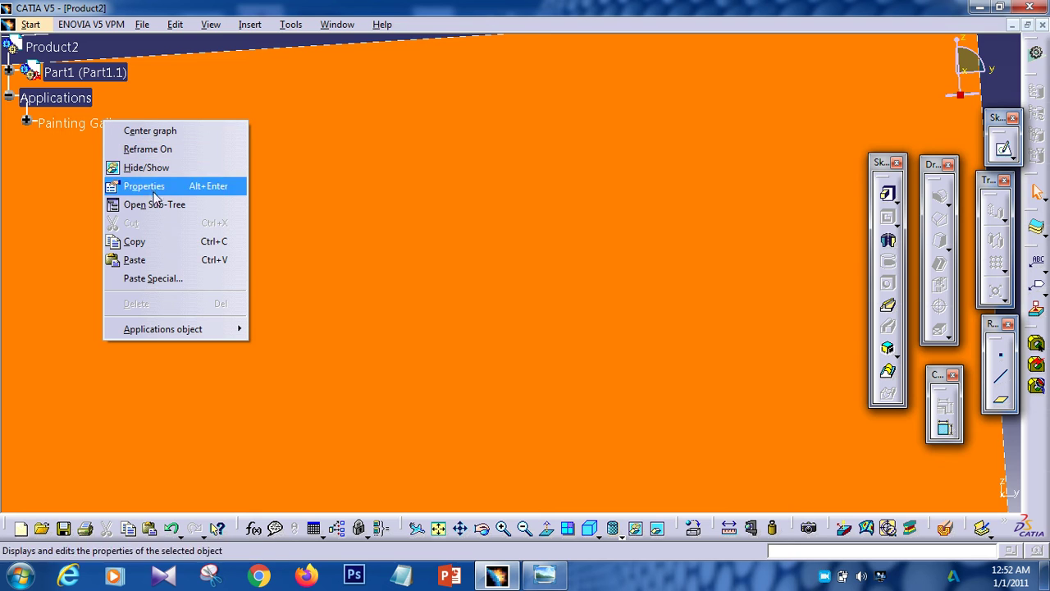
pyautogui.click(171, 171)
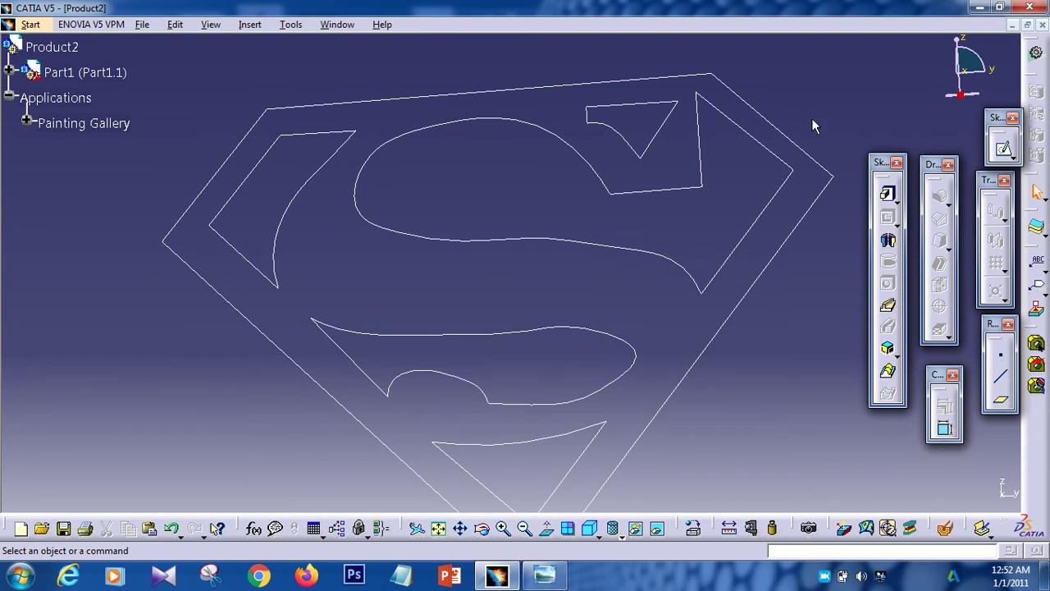
pyautogui.moveTo(811, 118)
pyautogui.mouseDown(button='middle')
pyautogui.moveTo(769, 216)
pyautogui.moveTo(516, 321)
pyautogui.moveTo(518, 303)
pyautogui.mouseUp(button='middle')
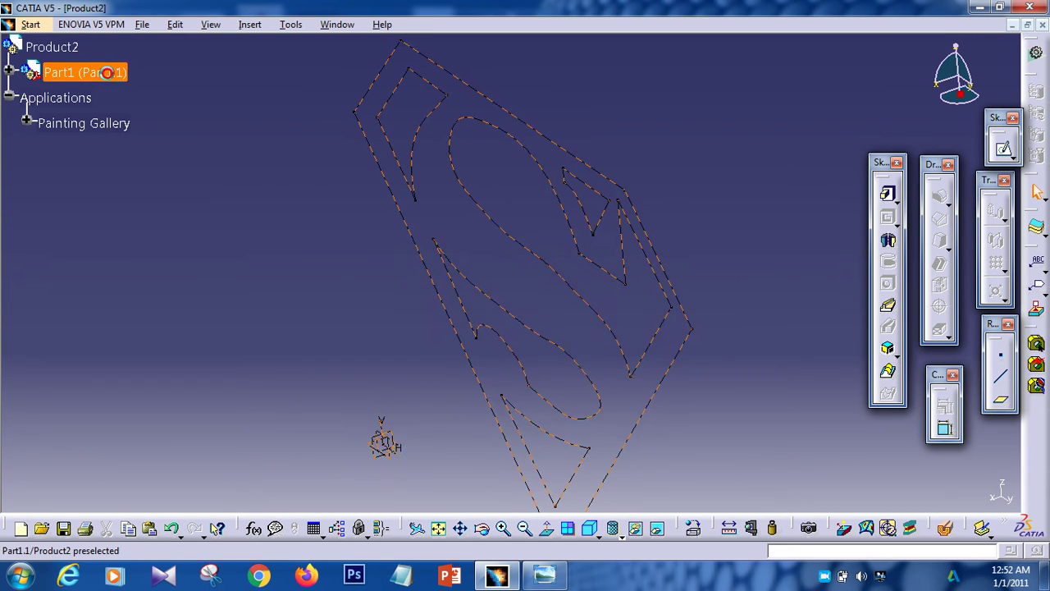
pyautogui.click(12, 48)
pyautogui.click(702, 92)
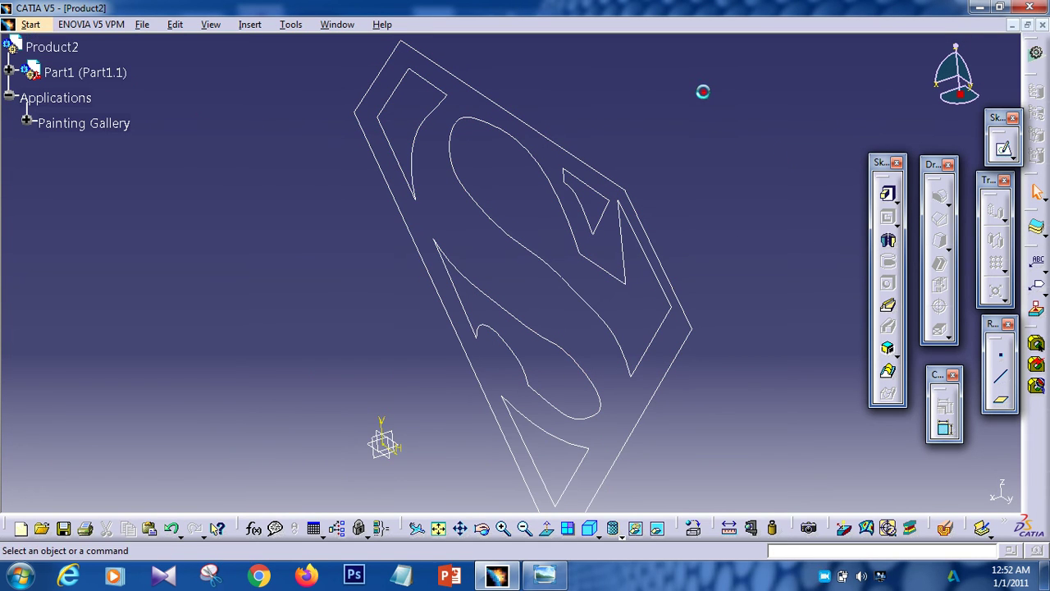
pyautogui.click(888, 194)
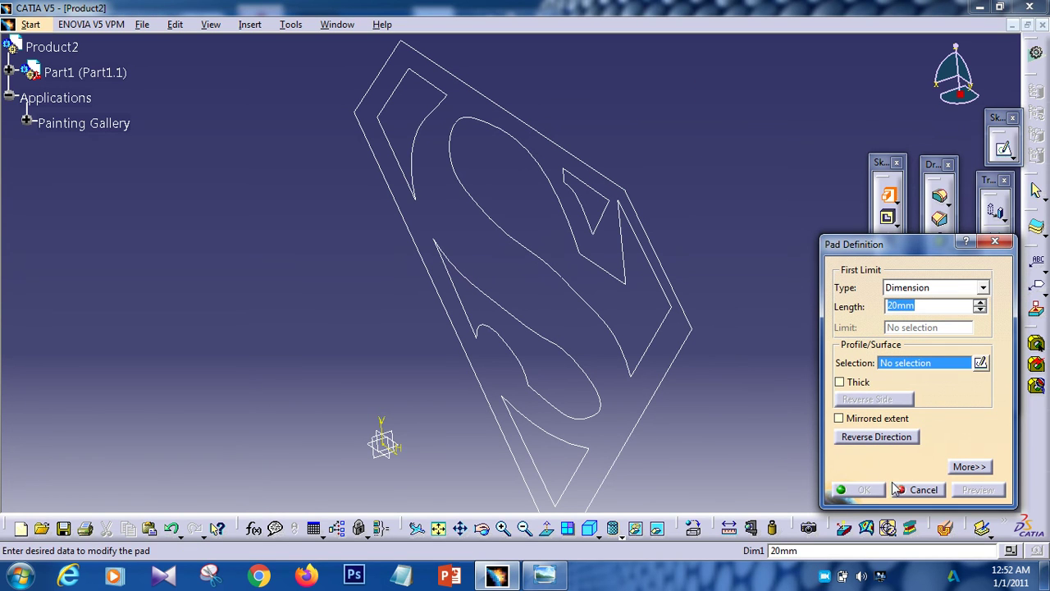
pyautogui.click(995, 241)
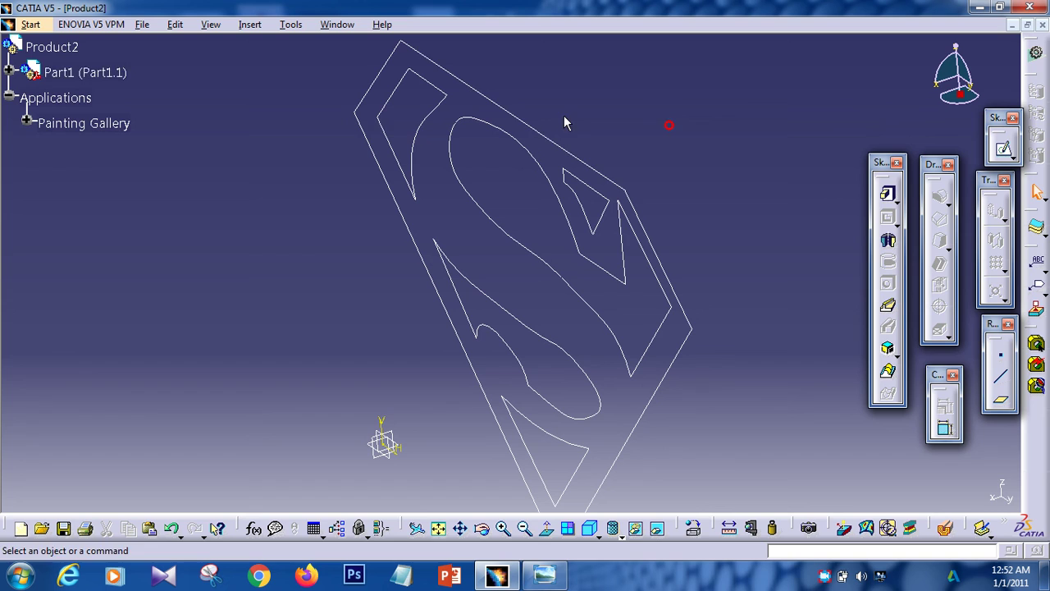
# Show the Painting Gallery with the imported drawing again.
pyautogui.click(90, 123)
pyautogui.rightClick(97, 126)
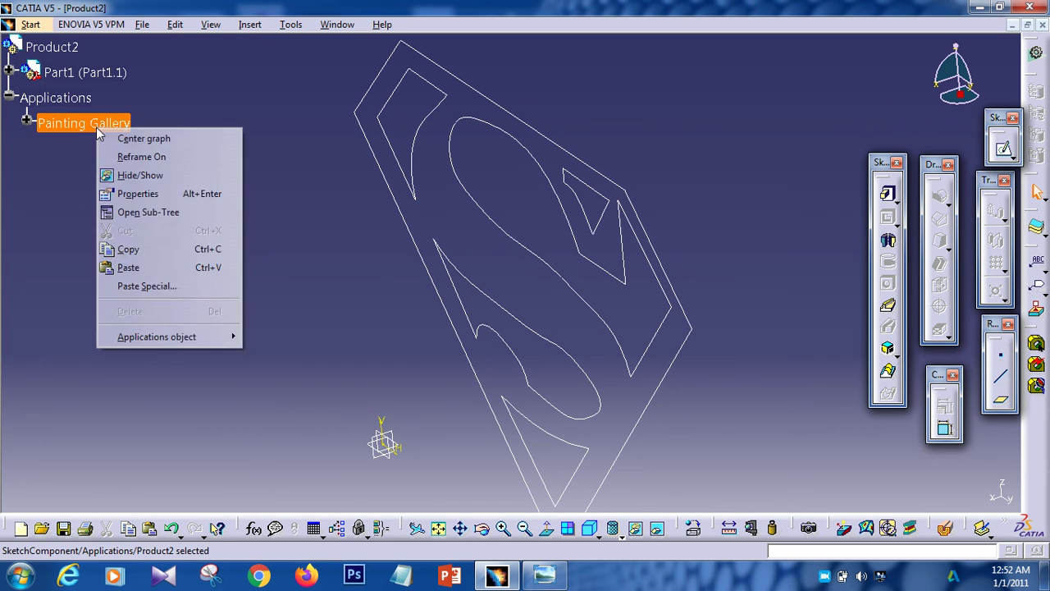
pyautogui.click(152, 179)
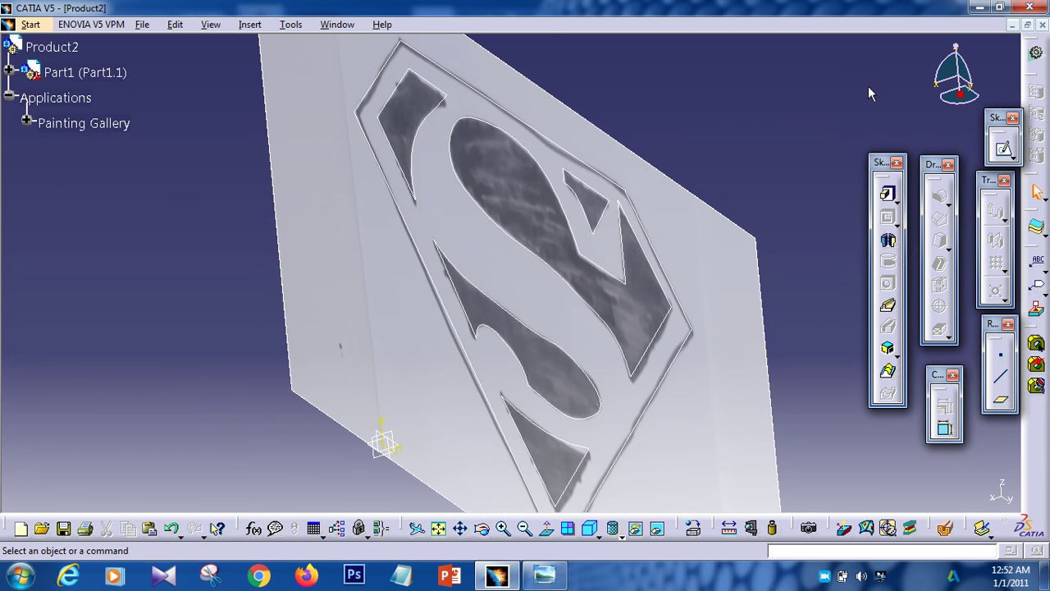
# Expand the part's structure down to Sketch.1 and pad the sketch to a length of 20 mm.
pyautogui.moveTo(660, 118)
pyautogui.mouseDown(button='middle')
pyautogui.moveTo(619, 164)
pyautogui.moveTo(649, 153)
pyautogui.moveTo(662, 172)
pyautogui.moveTo(668, 134)
pyautogui.moveTo(706, 123)
pyautogui.mouseUp(button='middle')
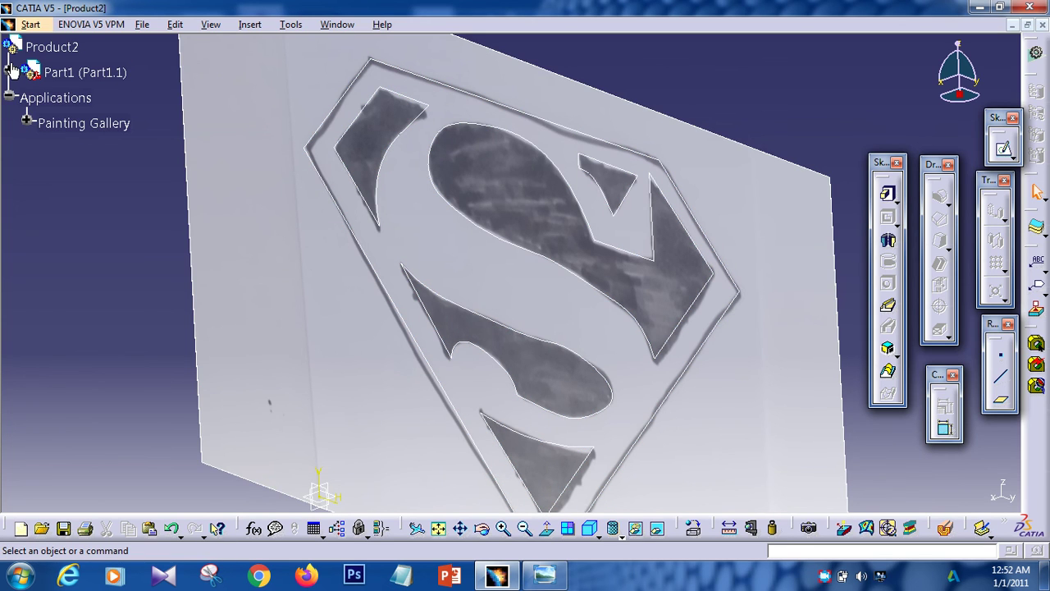
pyautogui.click(10, 71)
pyautogui.click(9, 73)
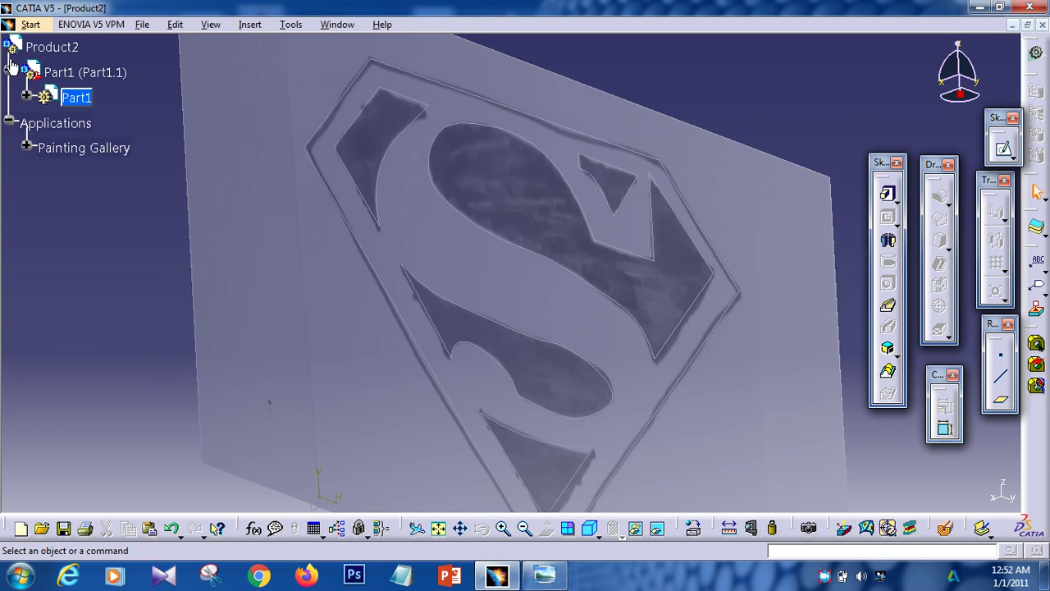
pyautogui.click(9, 60)
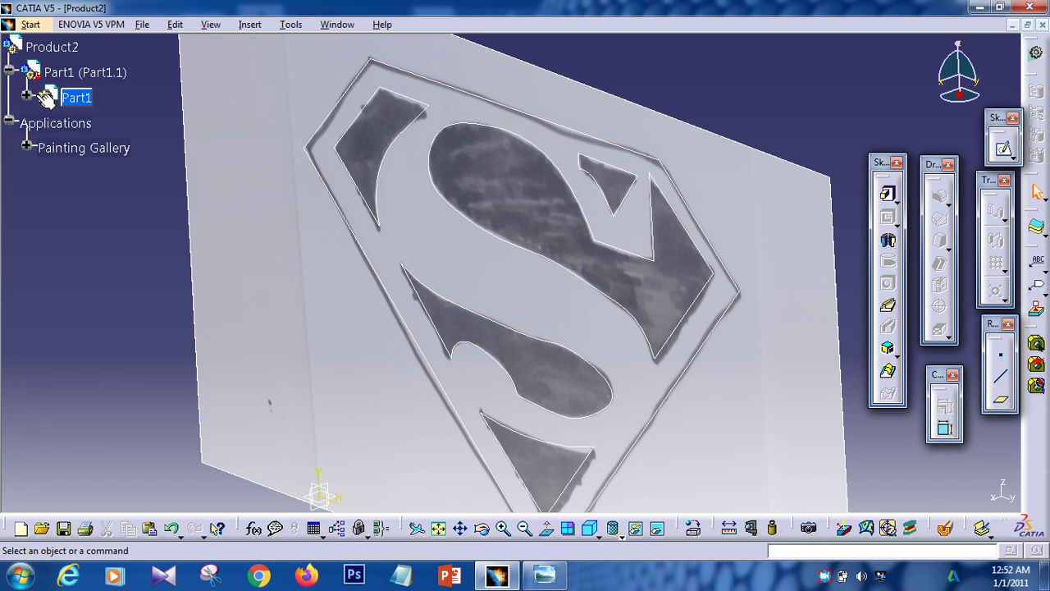
pyautogui.click(24, 95)
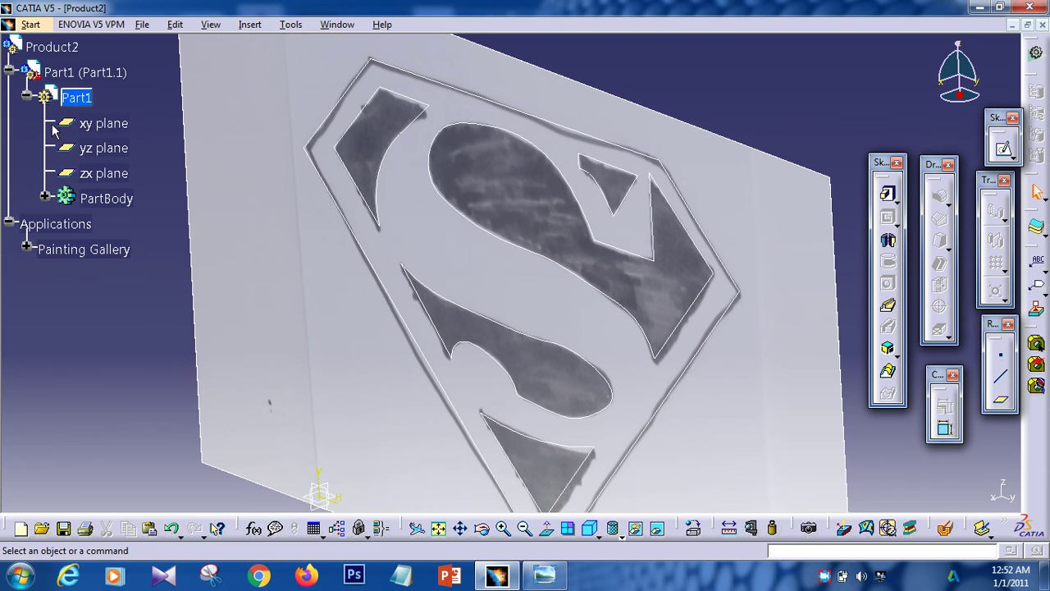
pyautogui.click(45, 197)
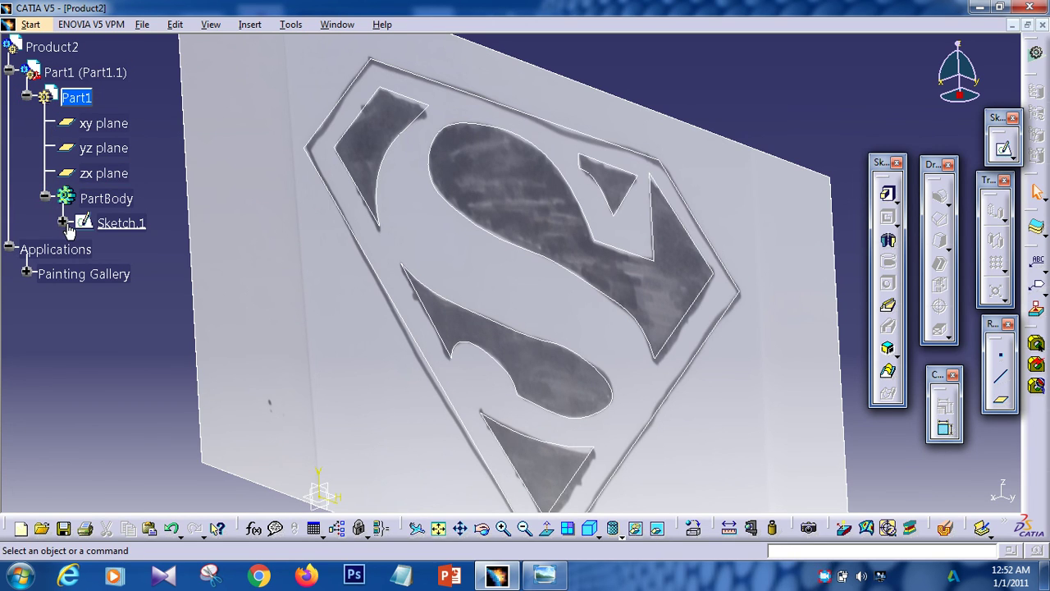
pyautogui.click(63, 222)
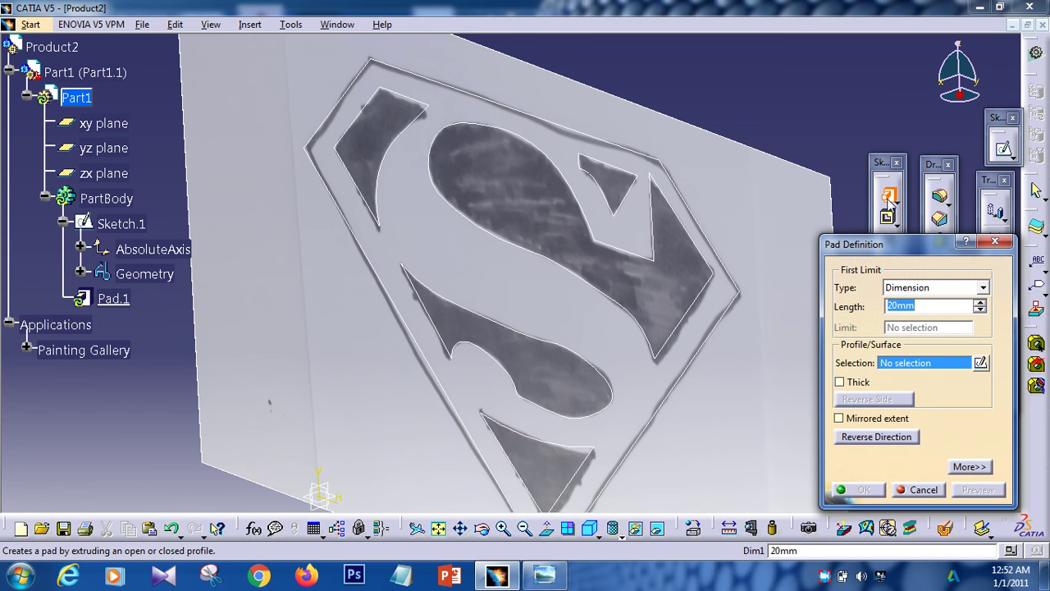
pyautogui.click(671, 175)
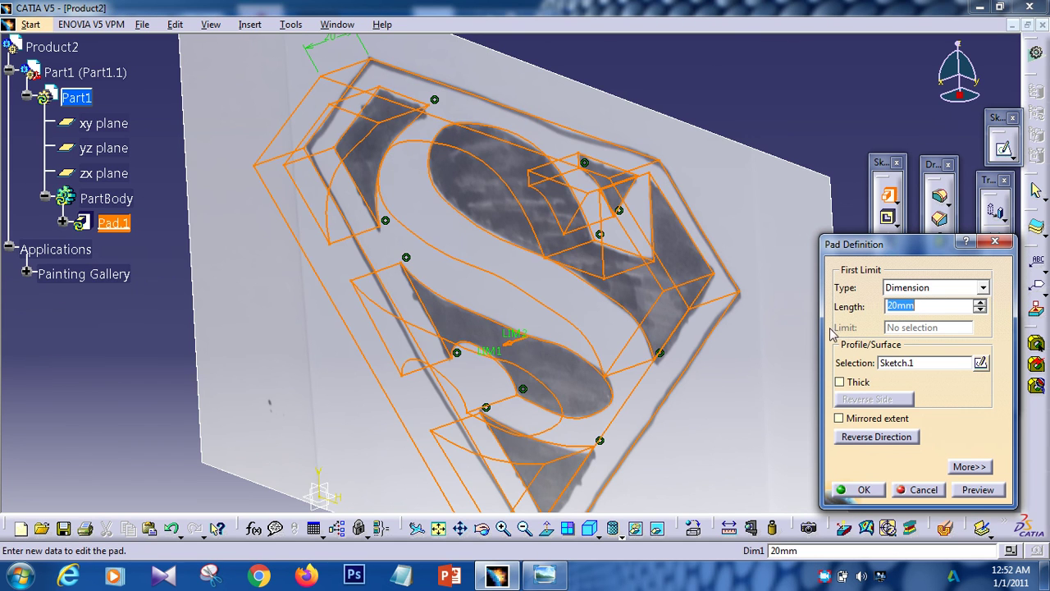
pyautogui.click(869, 490)
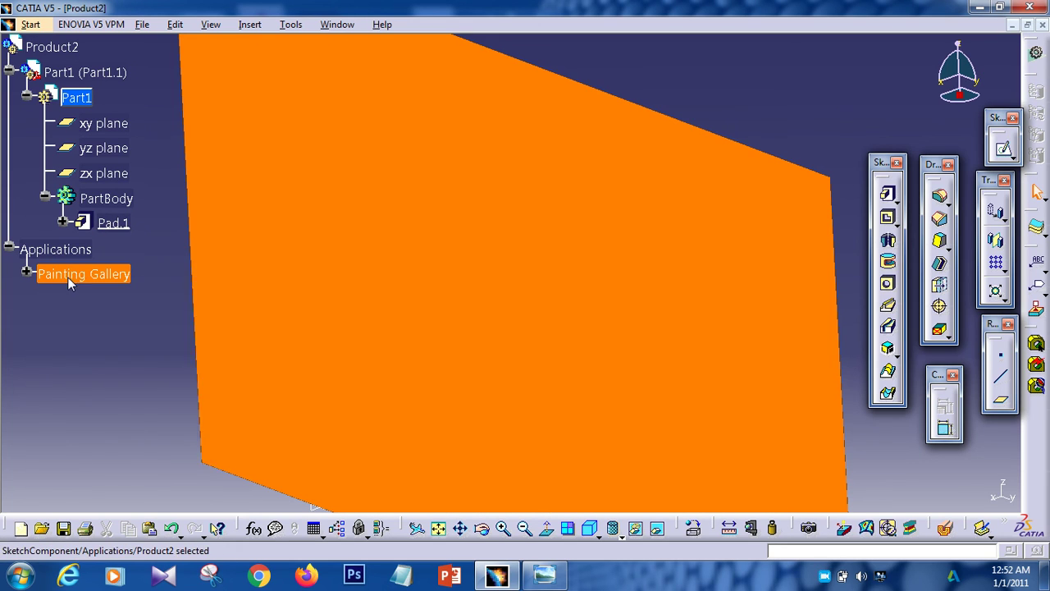
# Hide the Painting Gallery so only the padded logo remains on display.
pyautogui.rightClick(71, 277)
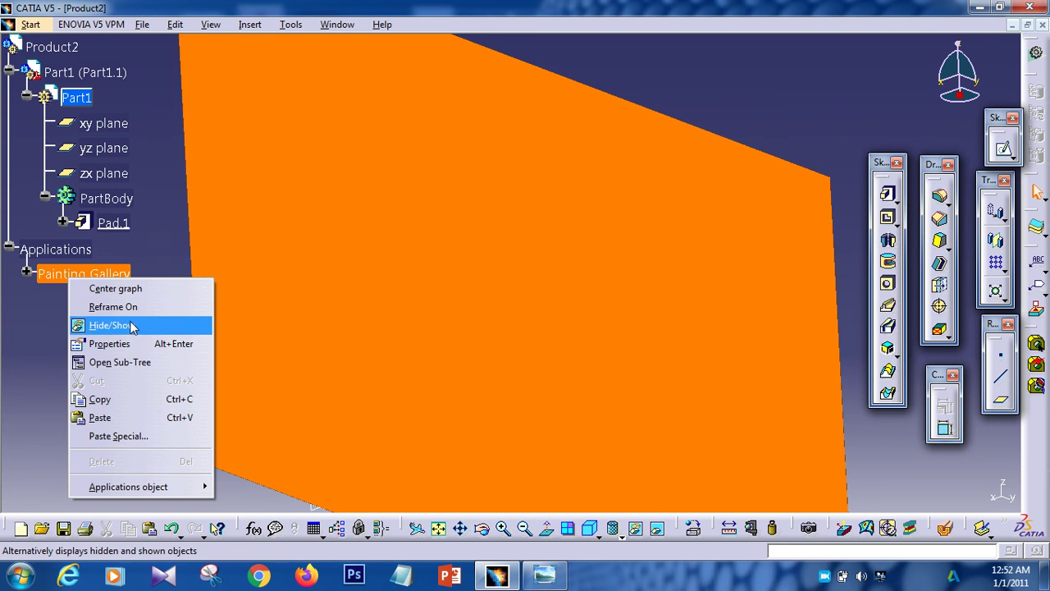
pyautogui.click(134, 325)
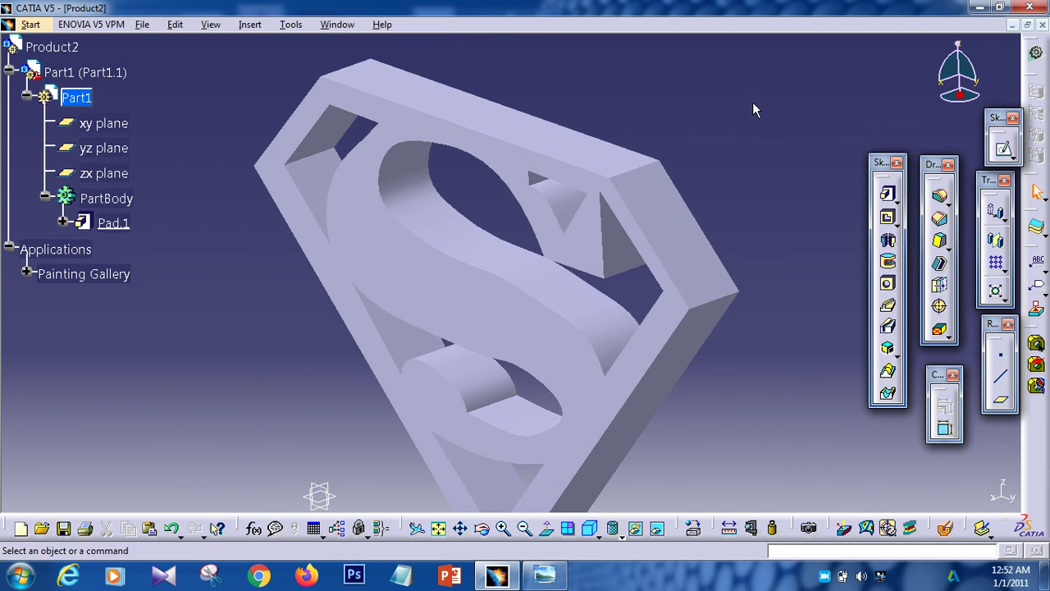
pyautogui.moveTo(596, 259); pyautogui.dragTo(819, 235, button='middle')
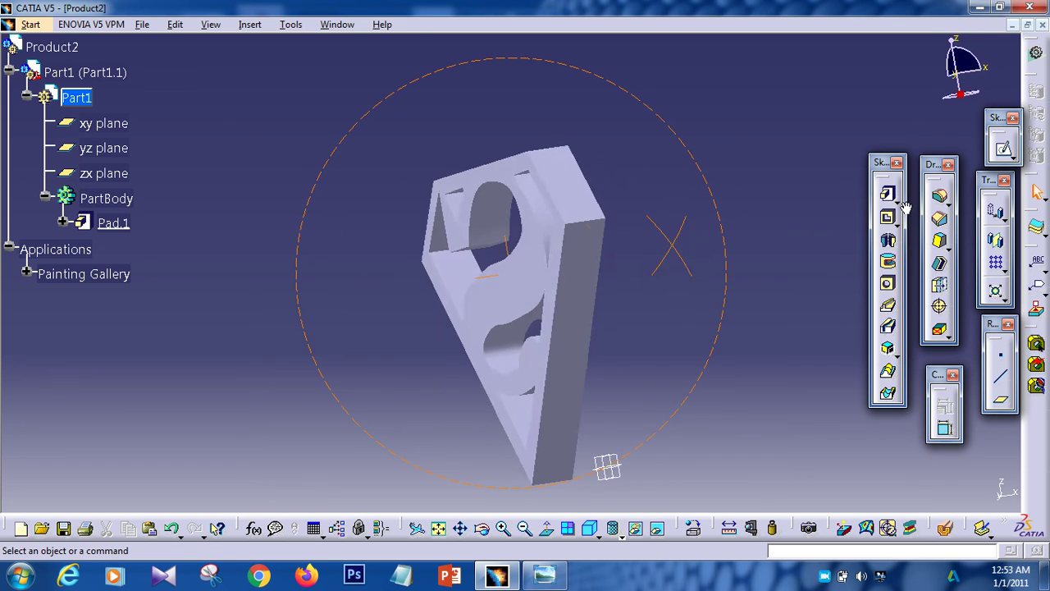
pyautogui.moveTo(906, 207); pyautogui.dragTo(764, 289, button='middle')
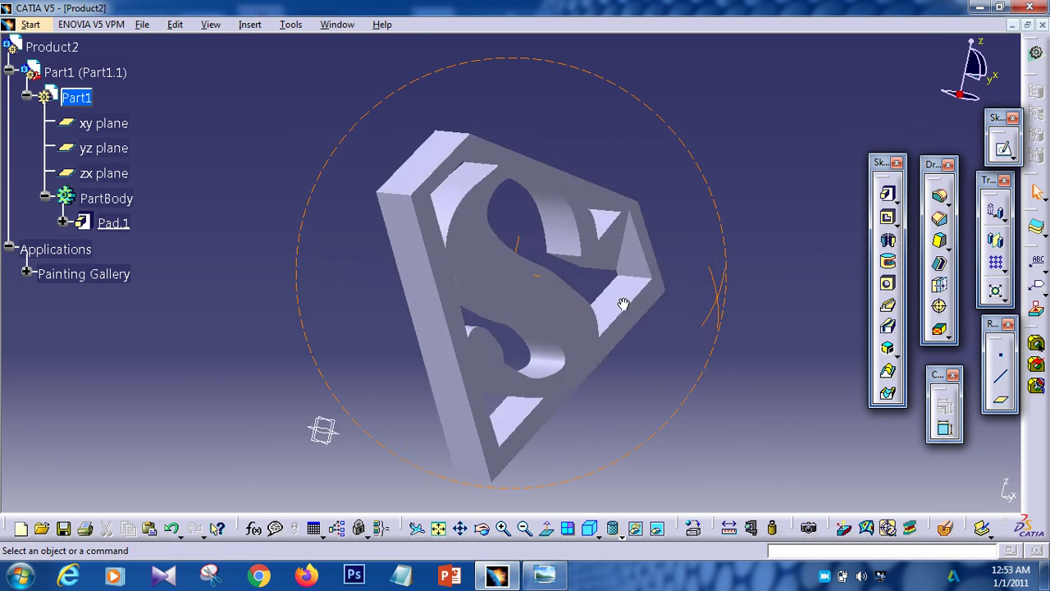
pyautogui.moveTo(623, 304); pyautogui.dragTo(606, 243, button='middle')
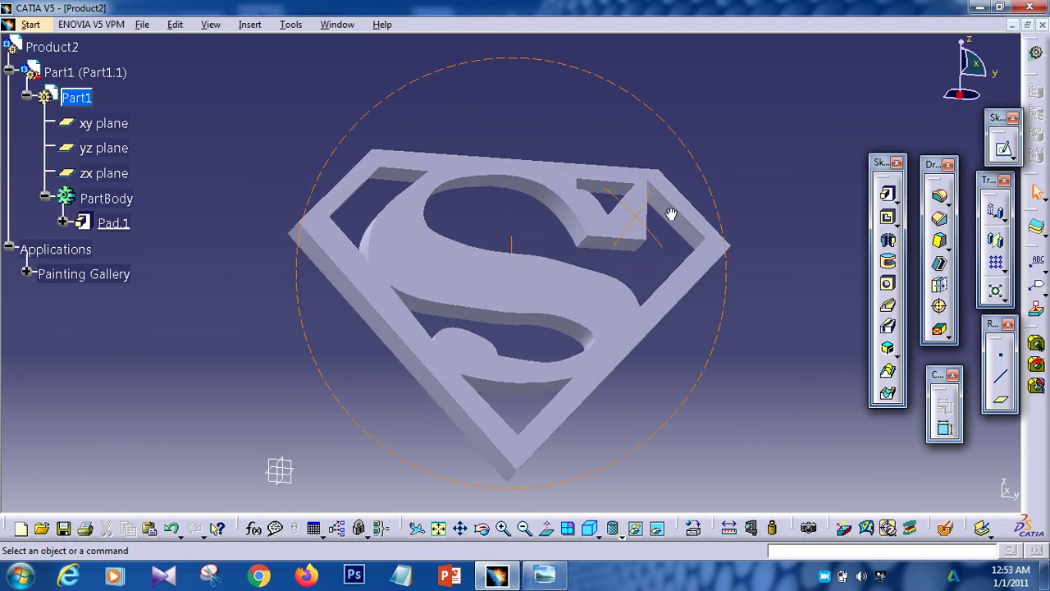